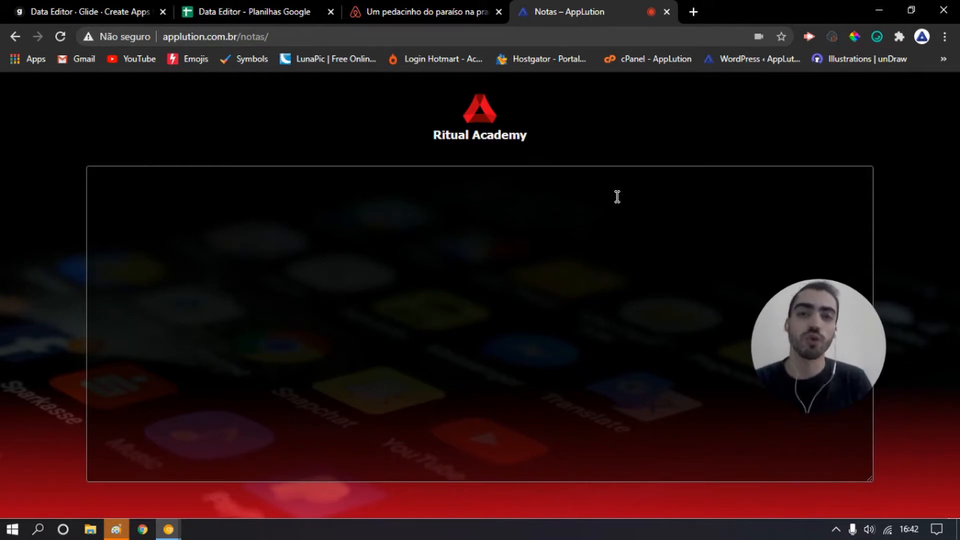
- Write "Array = matrix" in the empty text area of the Notas page
left_click(541, 206)
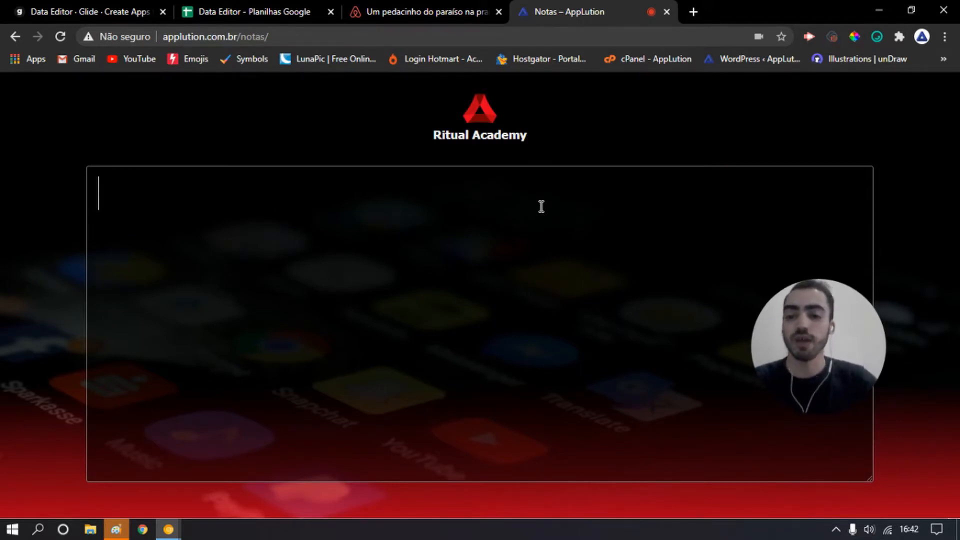
type("Array = matrix")
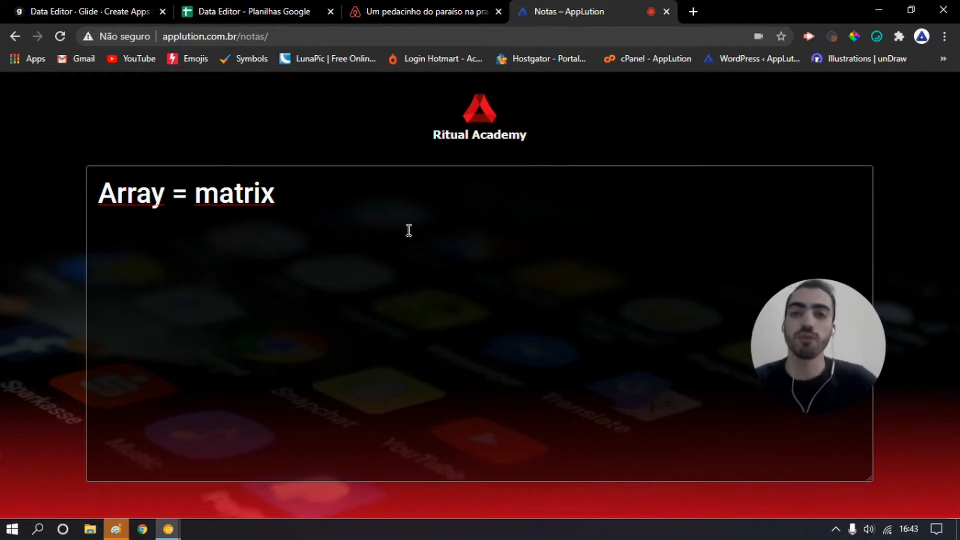
- Switch to the Data Editor spreadsheet in Google Sheets and look over the Imovel and Imagem columns
left_click(296, 9)
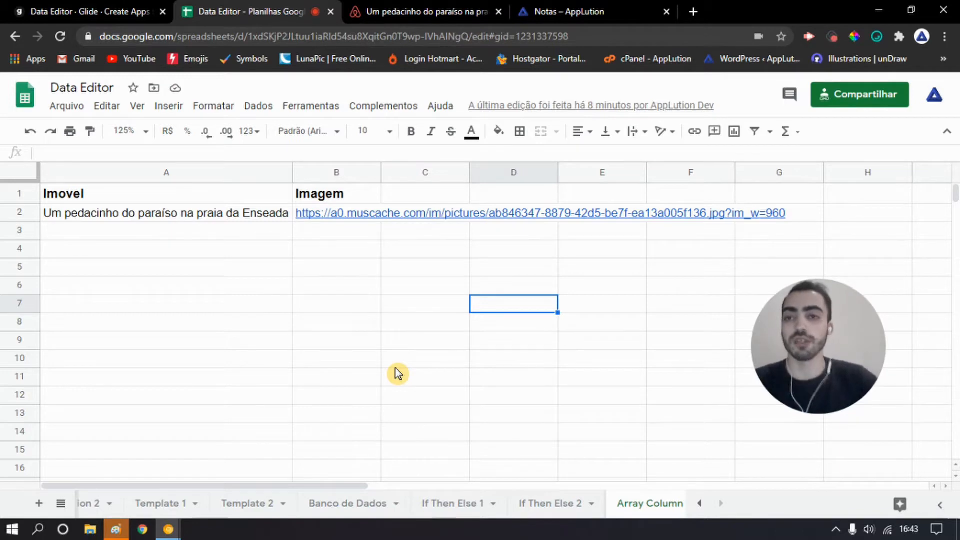
left_click_drag(128, 197, 157, 234)
left_click(333, 269)
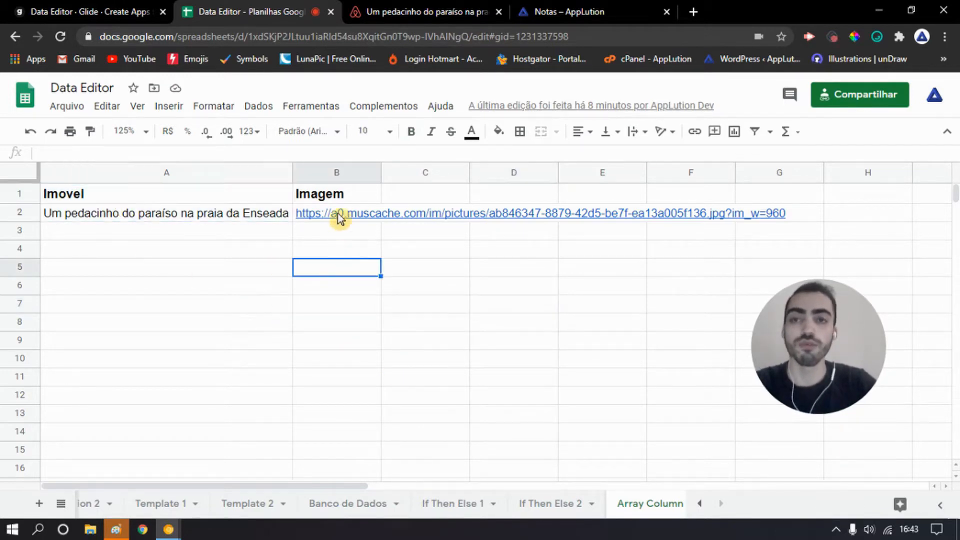
left_click_drag(336, 196, 337, 214)
left_click(378, 269)
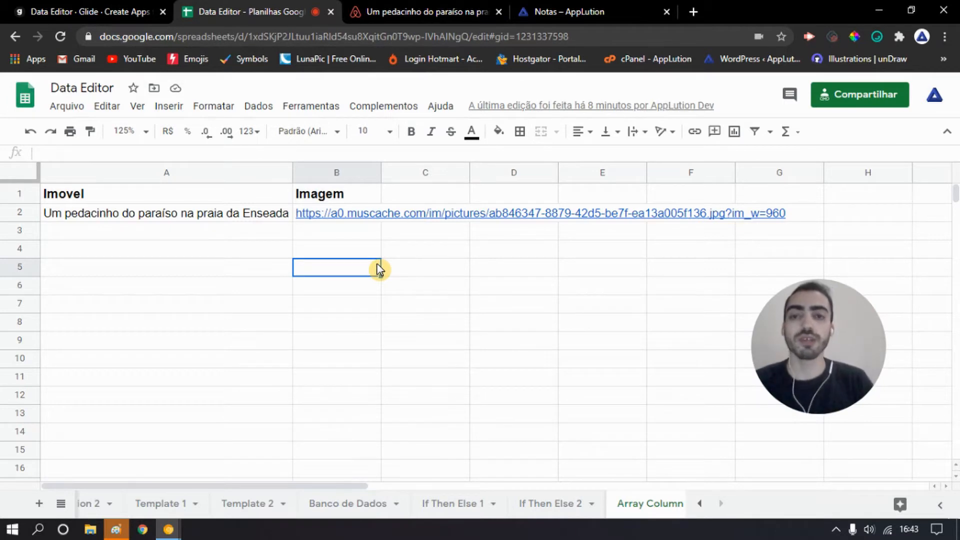
- Rename the header in cell B1 to "Imagem 1"
double_click(360, 193)
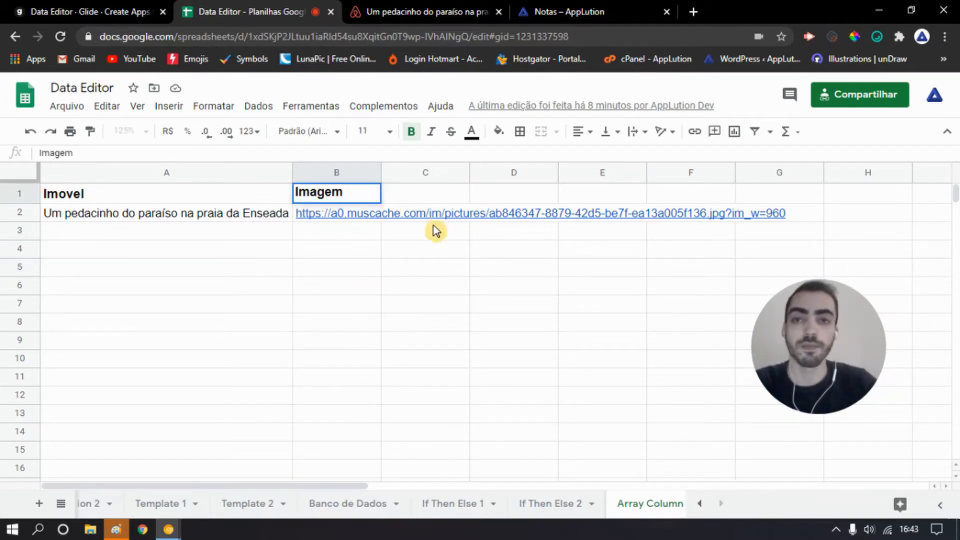
left_click(434, 226)
double_click(354, 195)
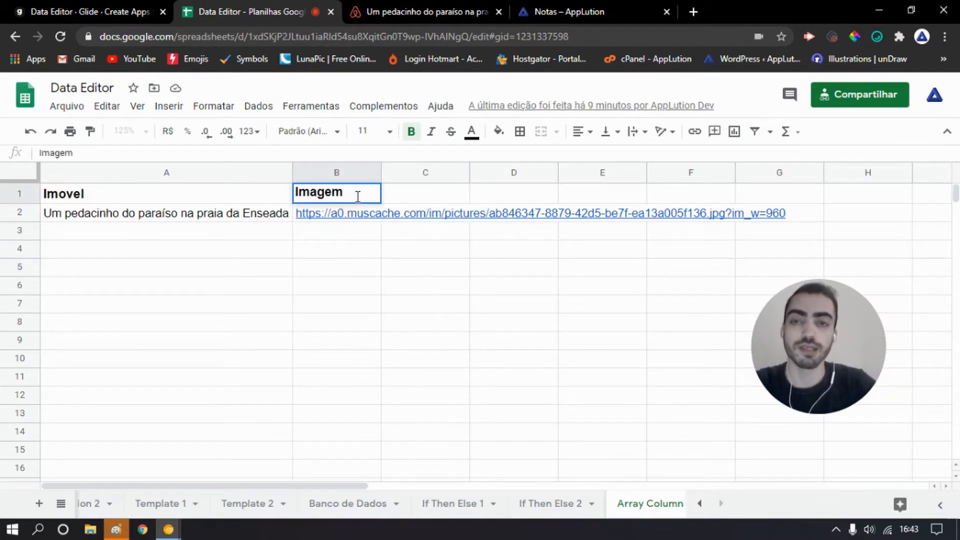
type("1")
left_click(402, 238)
- Fill the numbered header series from B1 across to F1, giving Imagem 2 through Imagem 5
left_click(353, 193)
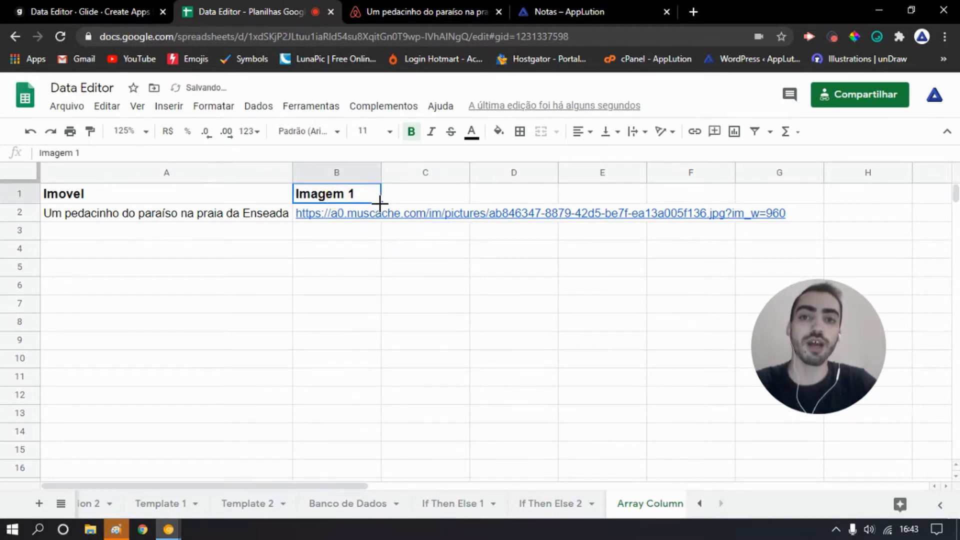
mouse_move(380, 202)
left_click_drag(658, 203, 705, 203)
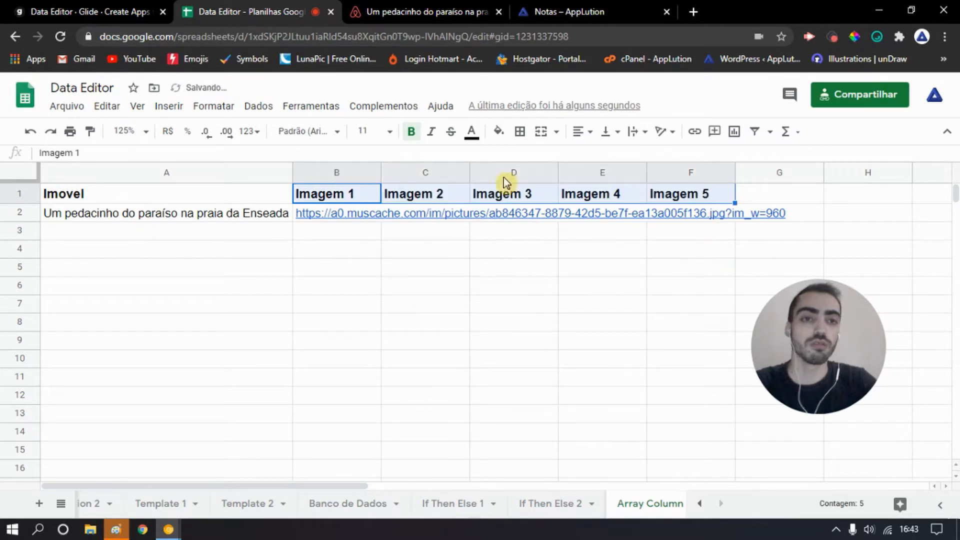
left_click(658, 247)
- Extend the header series from B1:F1 across to H1, adding Imagem 6 and Imagem 7
left_click_drag(364, 200, 733, 215)
left_click(718, 198)
left_click_drag(364, 197, 728, 202)
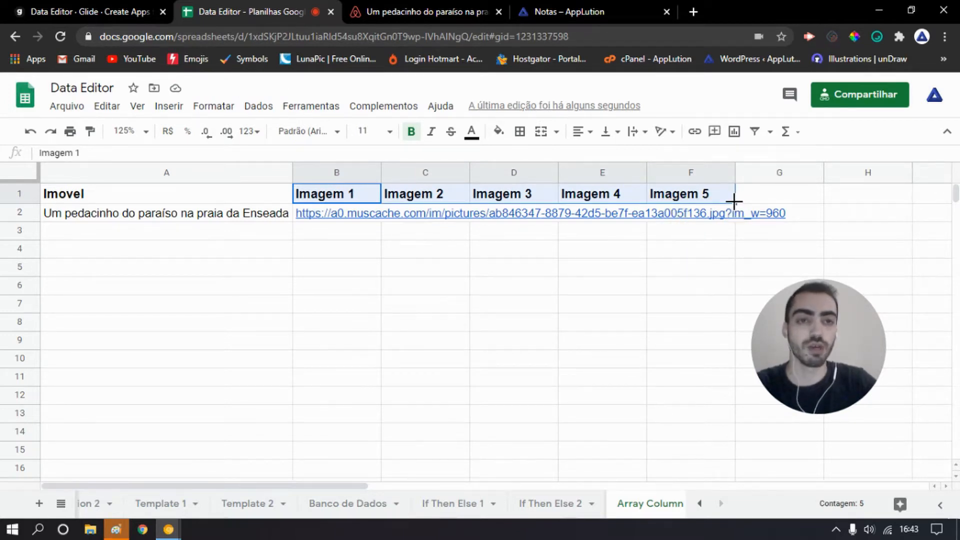
left_click_drag(734, 202, 854, 204)
left_click(375, 250)
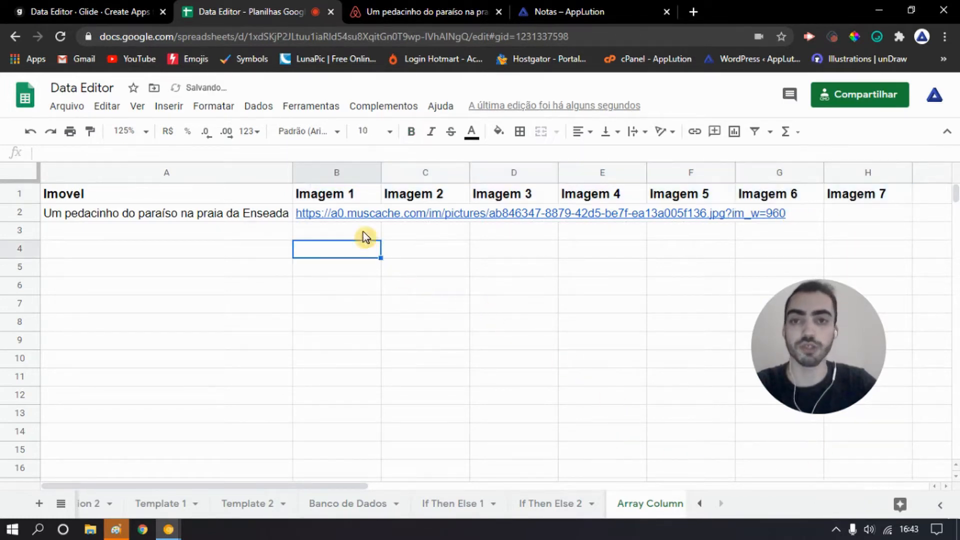
left_click(356, 218)
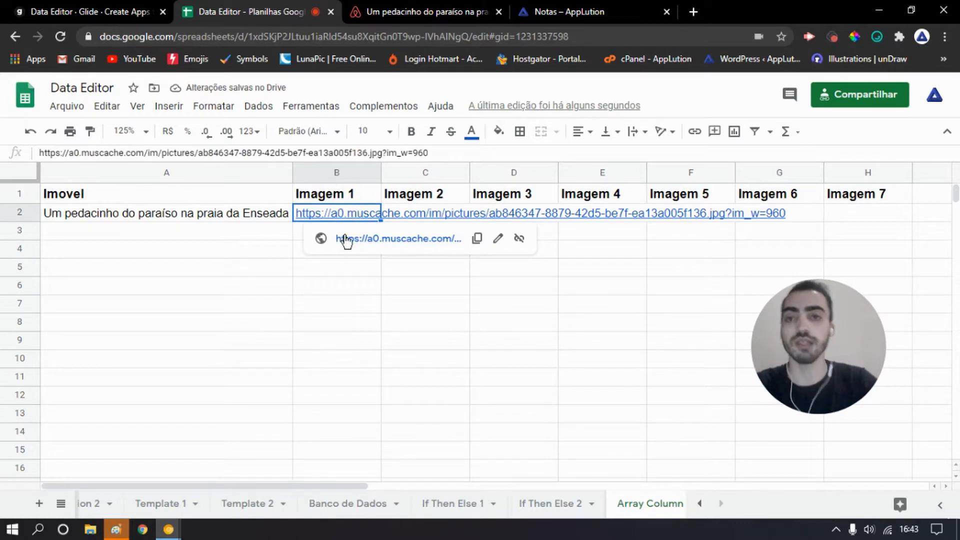
left_click(390, 307)
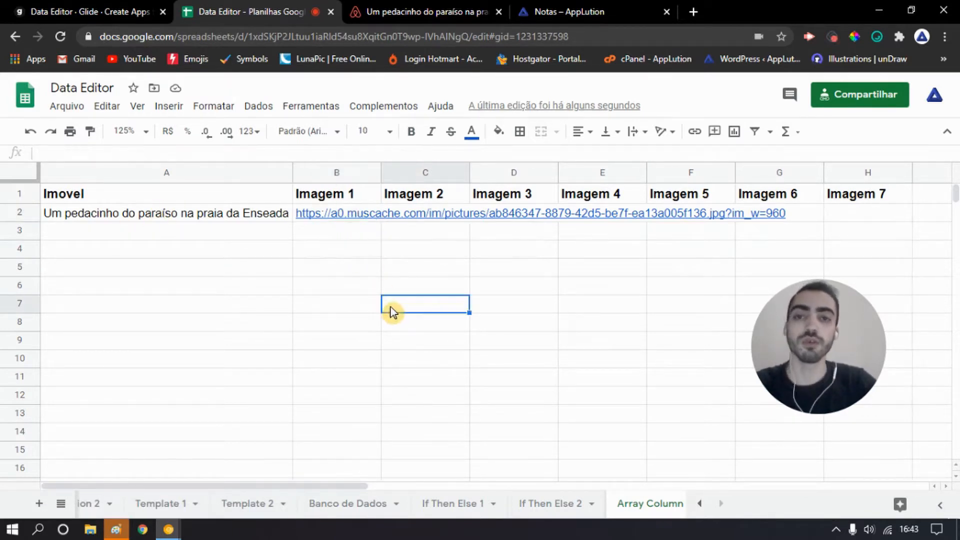
mouse_move(378, 215)
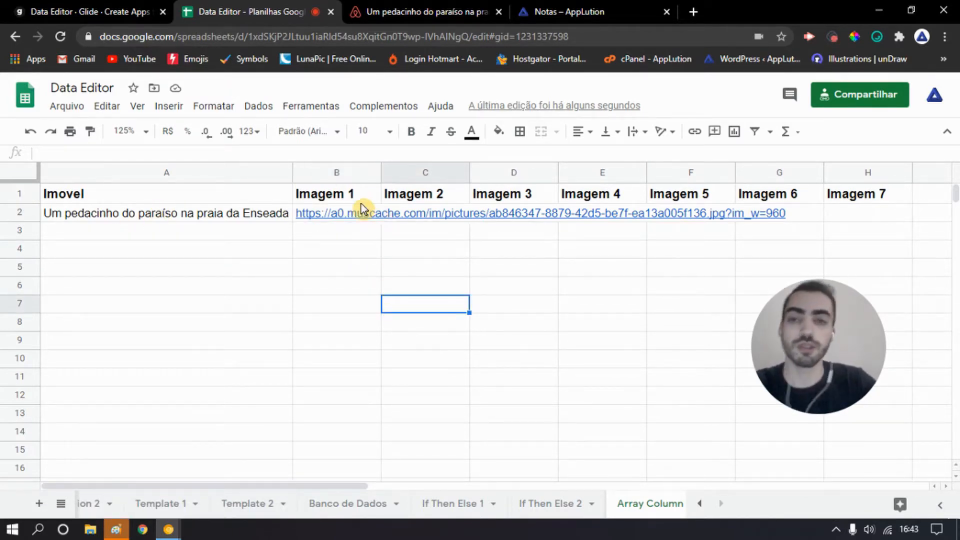
- Switch to the Airbnb listing page and open its photo gallery at the pool photo
left_click(405, 15)
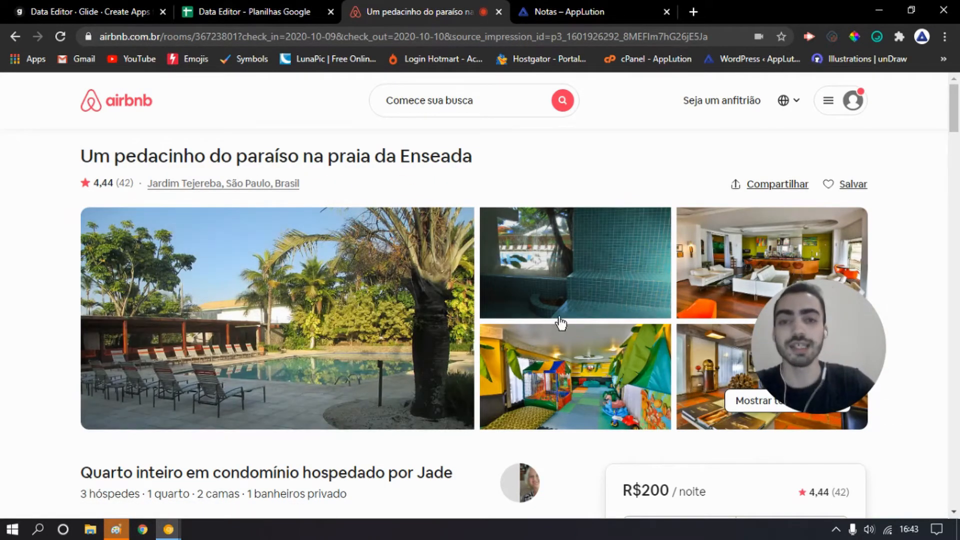
scroll(322, 282, "down", 2)
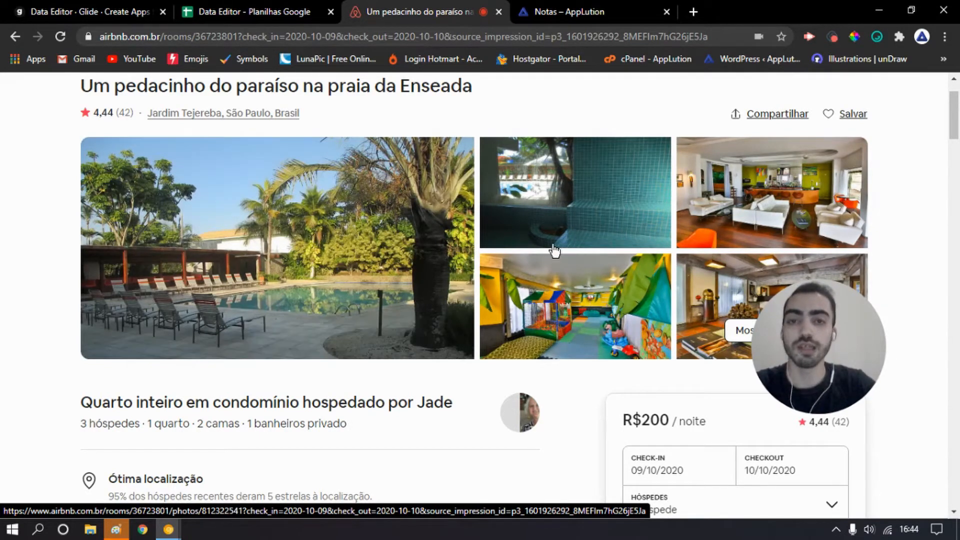
left_click(408, 260)
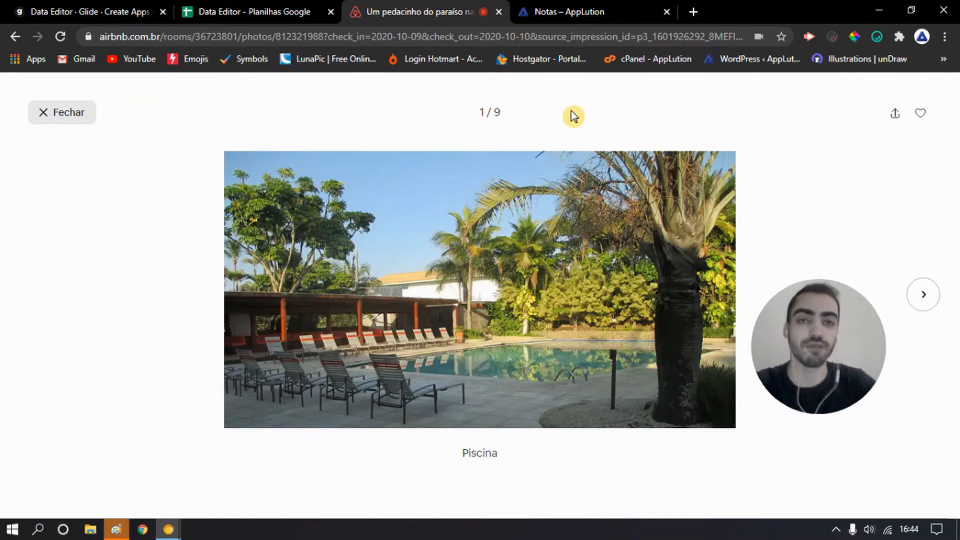
- Copy the image address of the Brinquedoteca photo and paste it into C2, under Imagem 2 in the spreadsheet
left_click(929, 299)
right_click(616, 289)
left_click(934, 298)
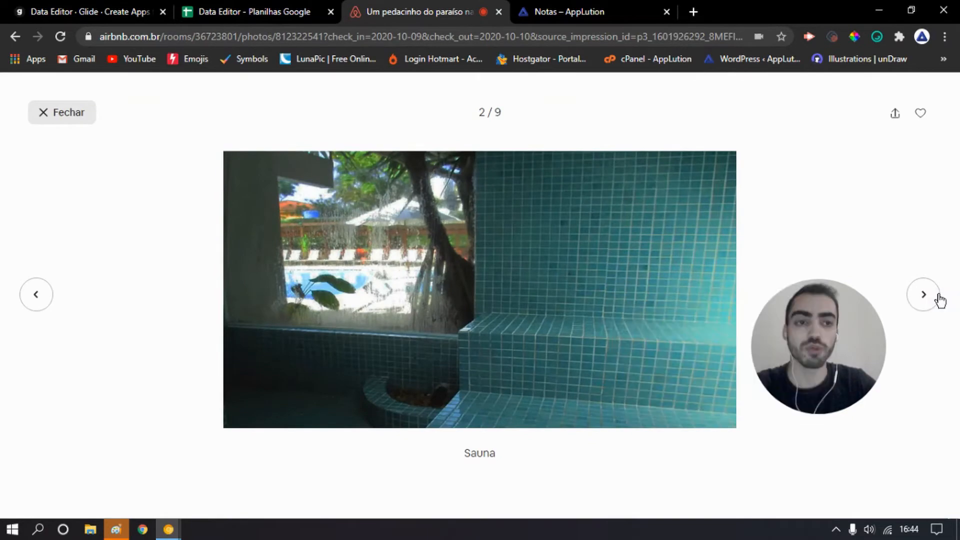
left_click(929, 300)
left_click(925, 298)
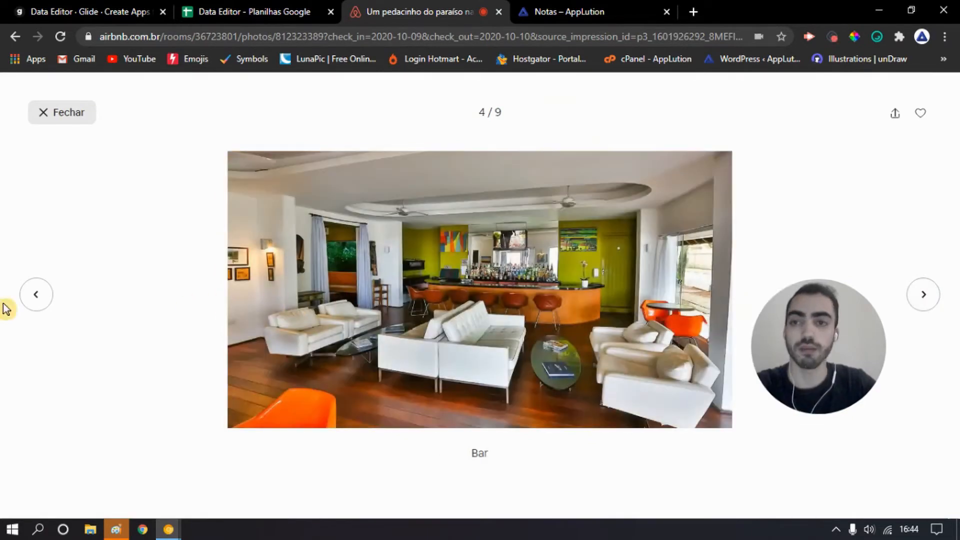
left_click(36, 294)
right_click(405, 276)
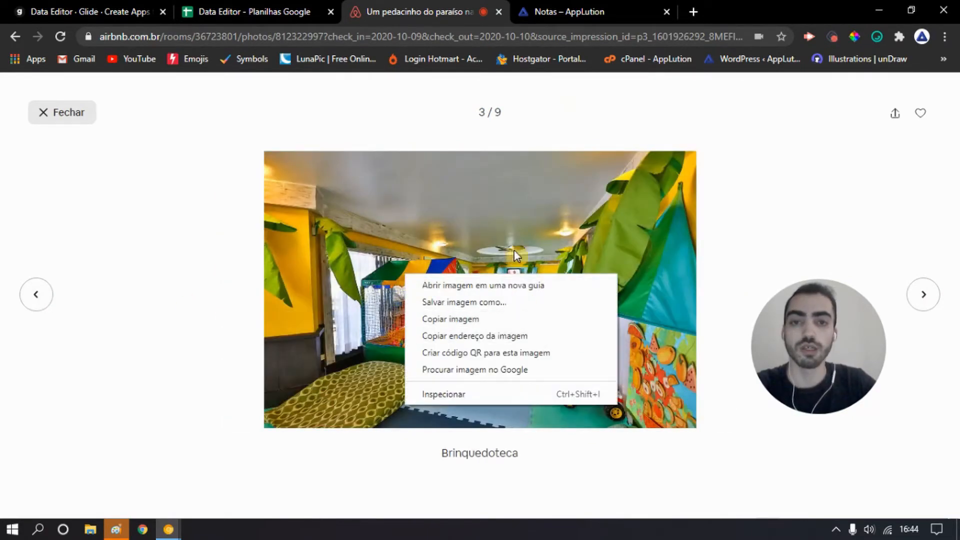
left_click(529, 337)
left_click(311, 22)
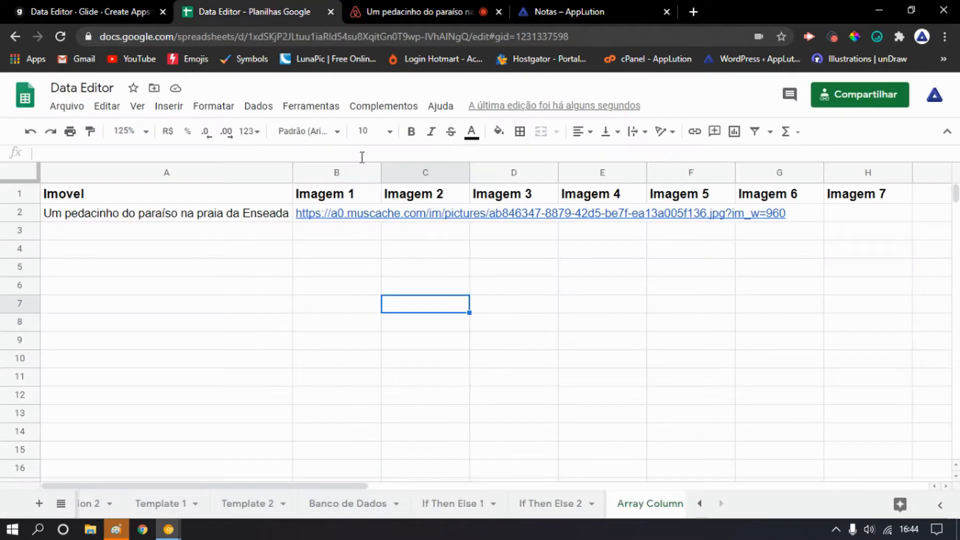
left_click(412, 214)
type("https://a0.muscache.com/im/pictures/e739e14c-31b3-4fea-a2f8-ef6f53c0e6d4.jpg?im_w=1200")
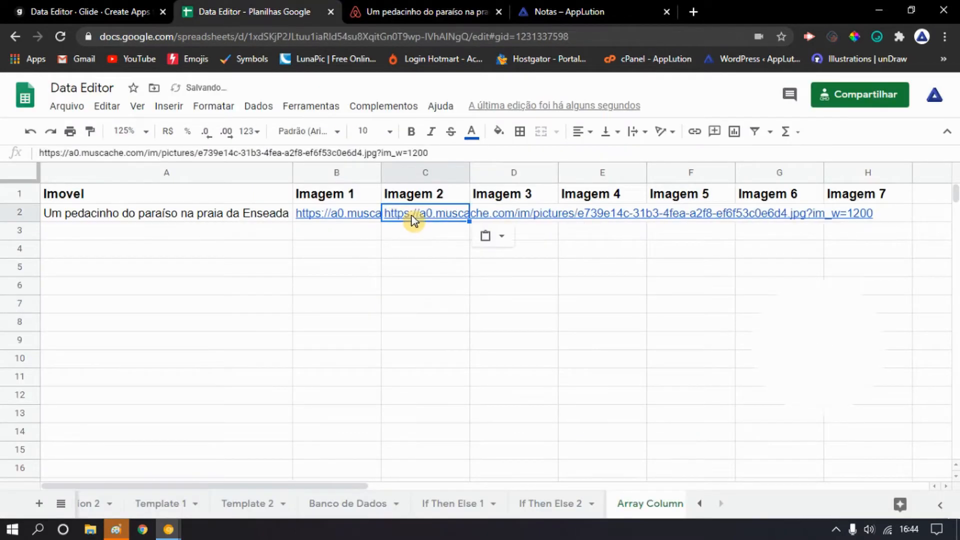
- Copy the image address of the listing's Bar photo and paste it into D2, under Imagem 3
left_click(425, 12)
left_click(923, 295)
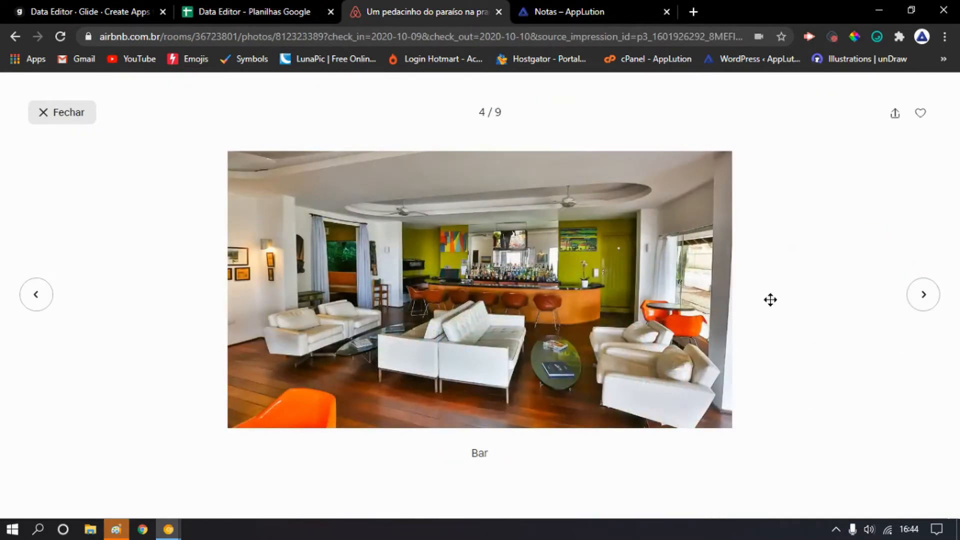
right_click(430, 284)
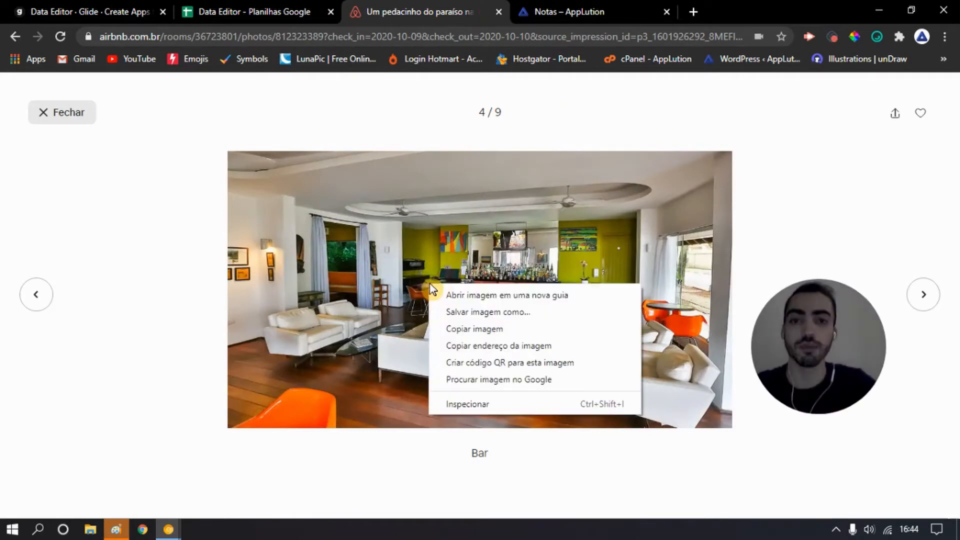
left_click(548, 350)
left_click(255, 12)
left_click(515, 212)
key("ctrl+v")
- Copy the image address of the listing's Lobby photo and paste it into E2, under Imagem 4
left_click(425, 11)
left_click(924, 295)
right_click(517, 295)
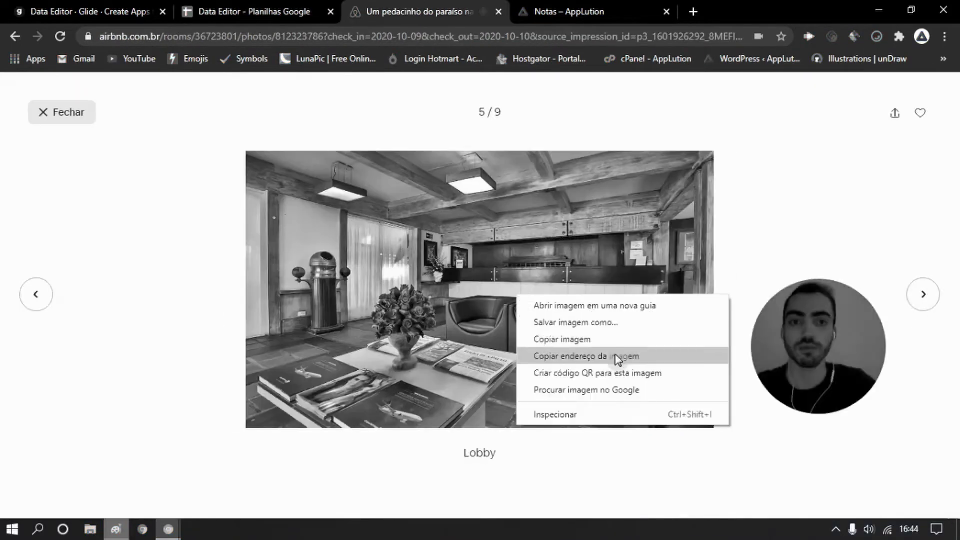
left_click(618, 356)
left_click(255, 12)
left_click(600, 212)
key("ctrl+v")
- Copy the image address of the listing's bedroom photo (6 of 9) and paste it into F2, under Imagem 5
left_click(426, 12)
left_click(923, 295)
right_click(508, 282)
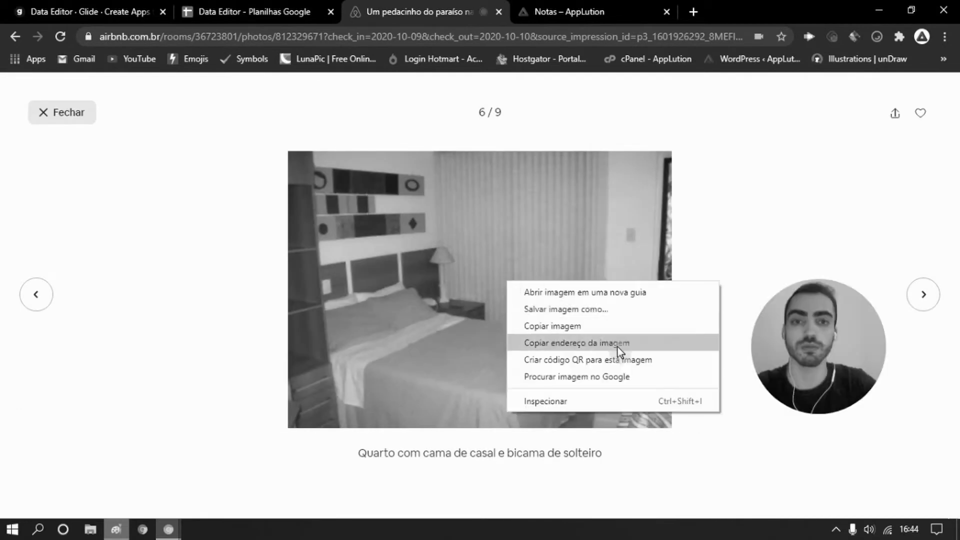
left_click(618, 349)
left_click(255, 12)
left_click(687, 214)
key("ctrl+v")
- Paste another listing photo's image address into G2, under Imagem 6, and clear the Imagem 7 header in H1
left_click(425, 12)
left_click(923, 296)
left_click(924, 298)
left_click(924, 298)
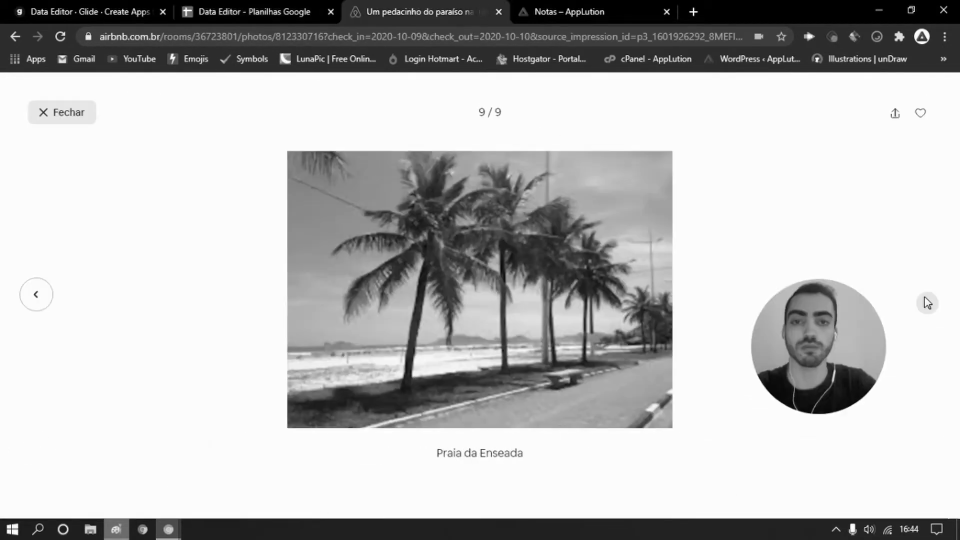
left_click(36, 294)
left_click(36, 294)
left_click(255, 11)
left_click(789, 218)
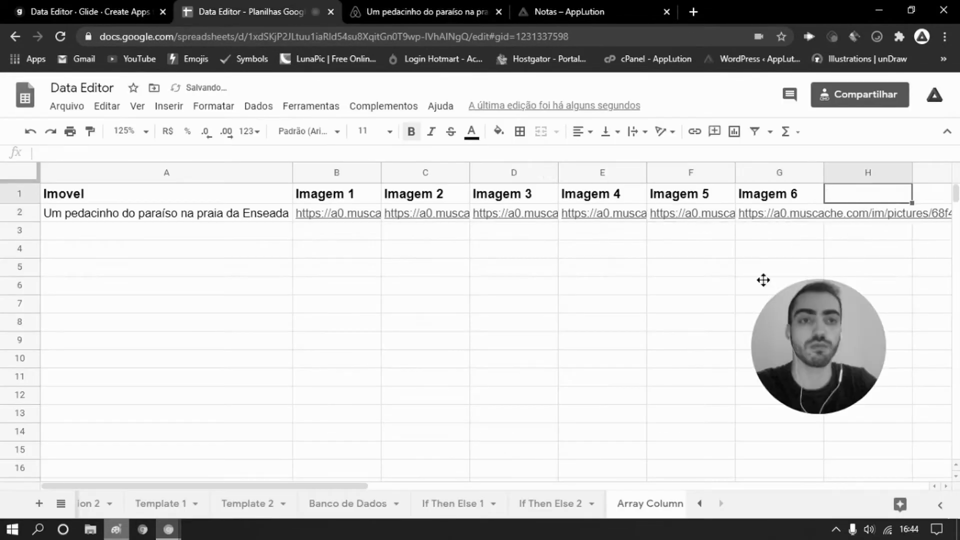
left_click(595, 304)
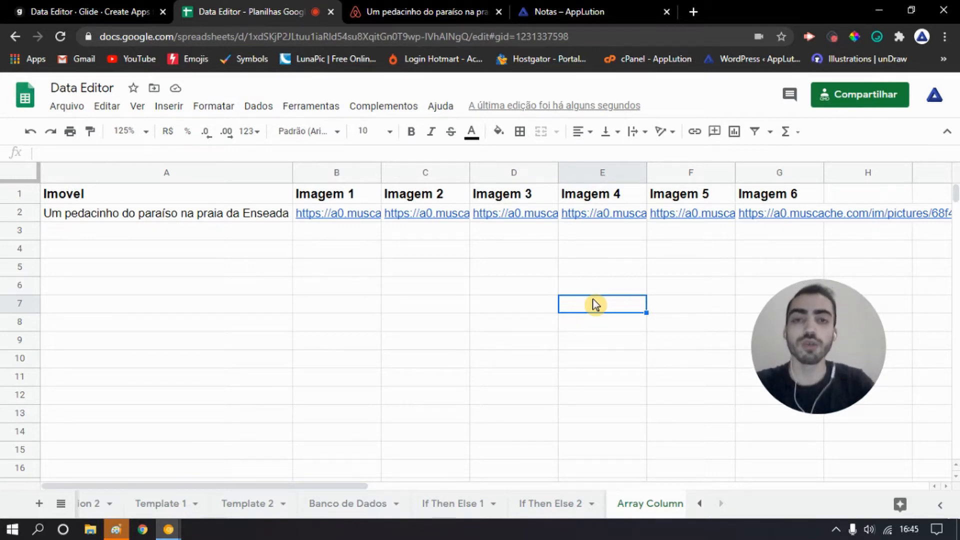
- Examine the naming pattern of the headers in B1:G1, the shared word Imagem followed by a number
double_click(326, 194)
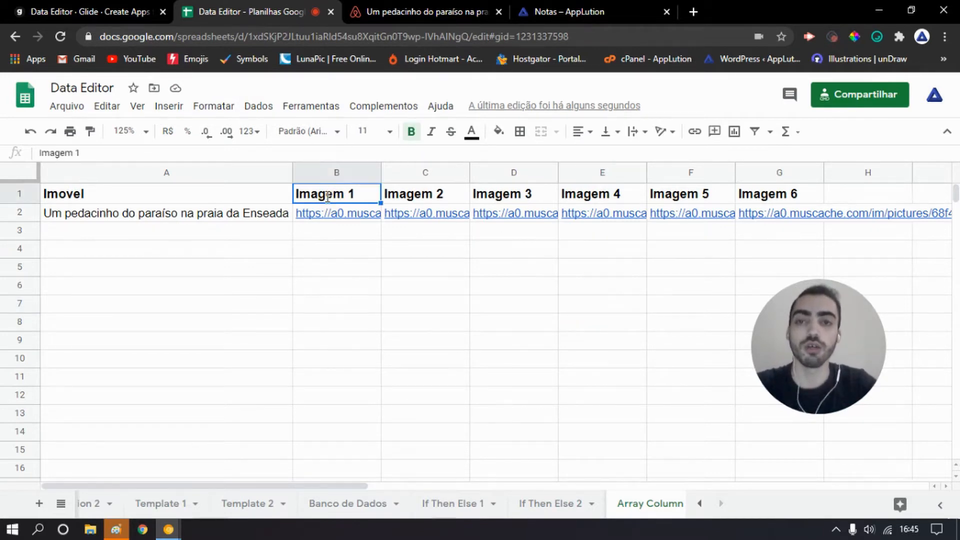
double_click(325, 194)
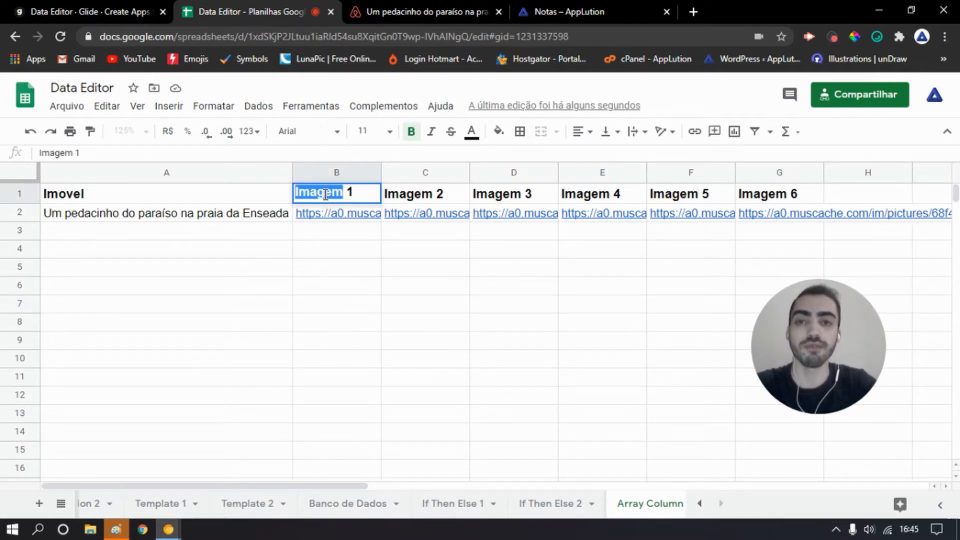
left_click(351, 194)
left_click(396, 246)
left_click_drag(358, 200, 767, 197)
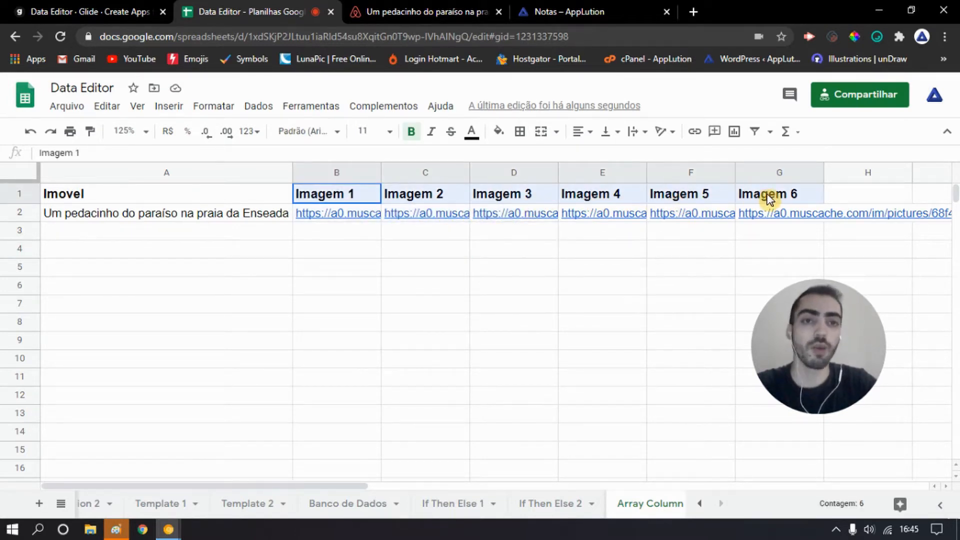
left_click(693, 249)
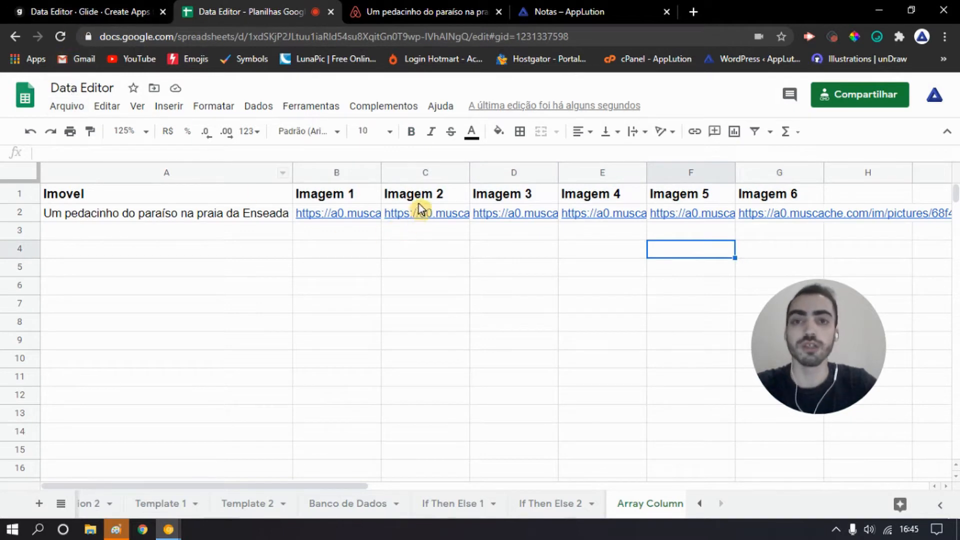
- Delete the Imagem 2 to Imagem 6 headers and their image addresses in cells C1:G2
left_click_drag(423, 198, 754, 216)
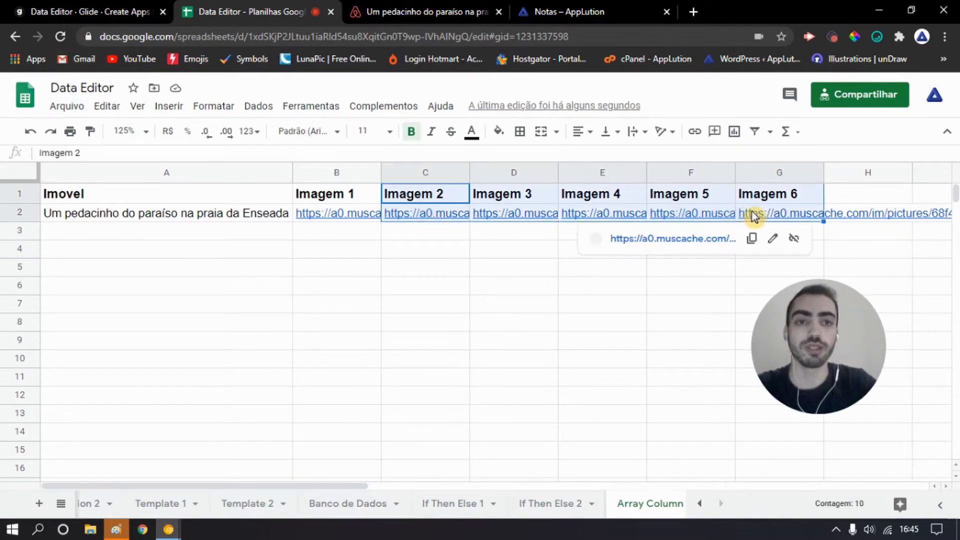
key("Delete")
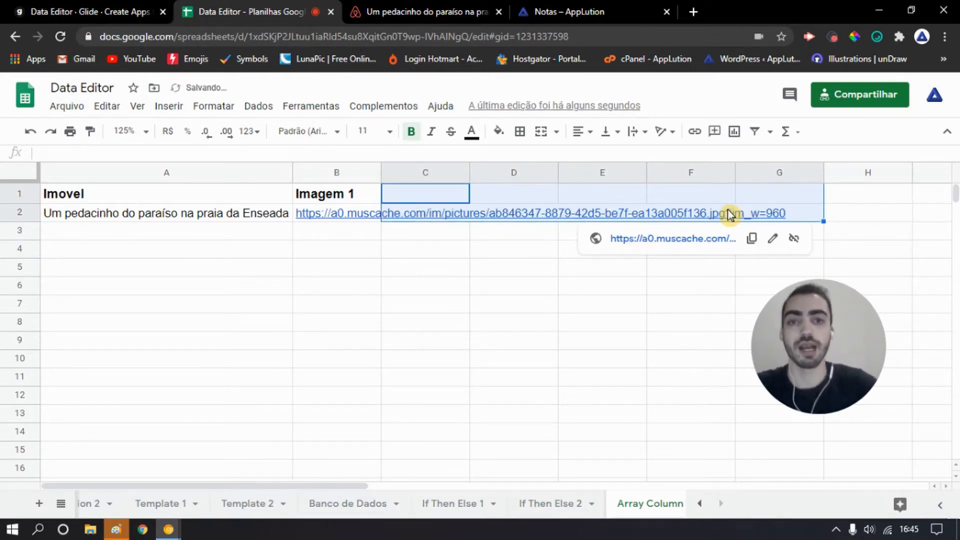
- Switch to the Glide app, open its Data Editor and reload the data from the sheet
left_click(495, 252)
left_click(57, 6)
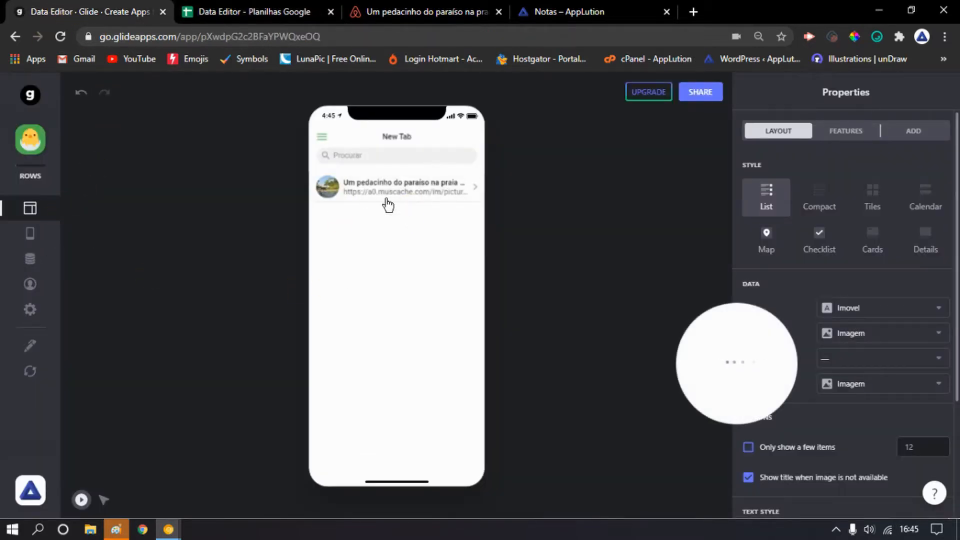
left_click(29, 265)
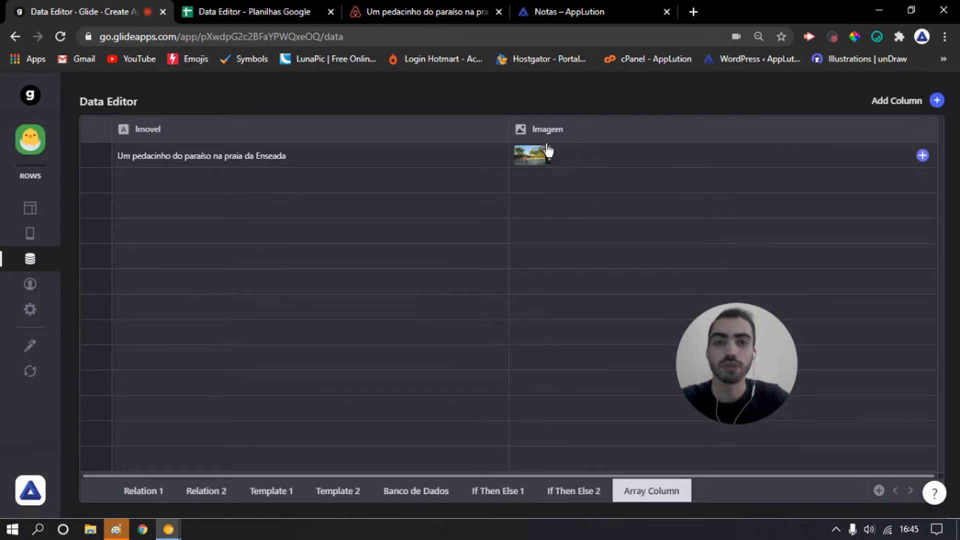
left_click(42, 378)
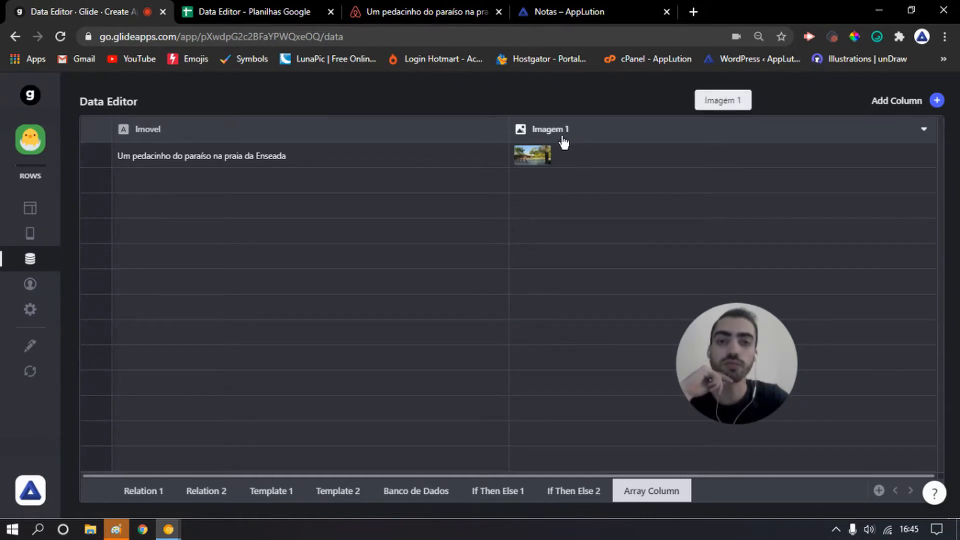
- Undo the deletion of the Imagem 2 to Imagem 6 headers and links in Google Sheets, and reload the sheet data in Glide
left_click(214, 10)
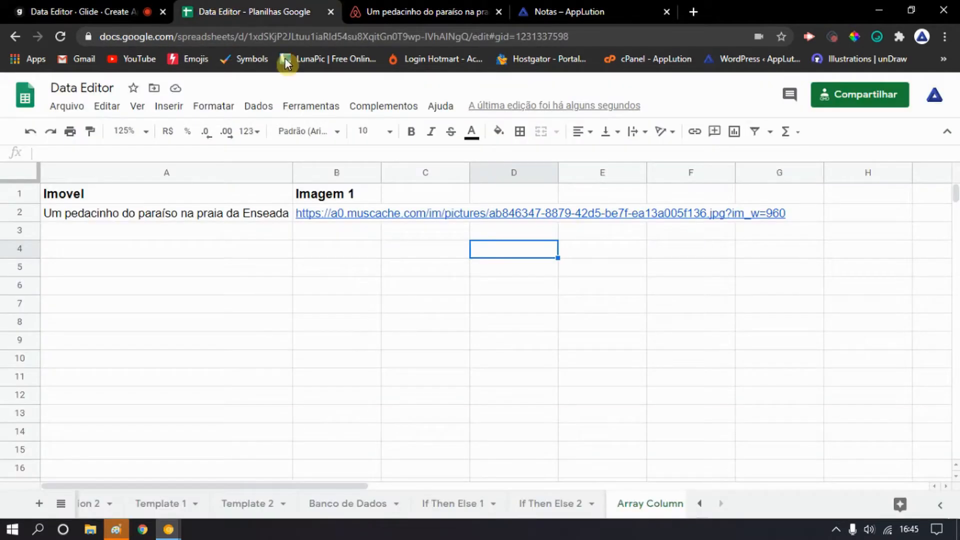
left_click(30, 133)
left_click(427, 289)
left_click_drag(396, 195, 733, 239)
left_click(690, 286)
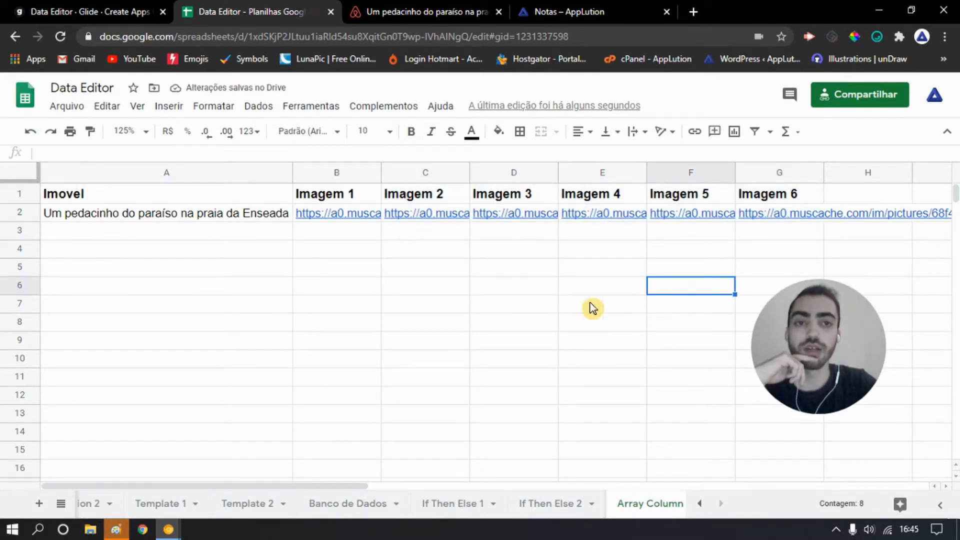
left_click(56, 13)
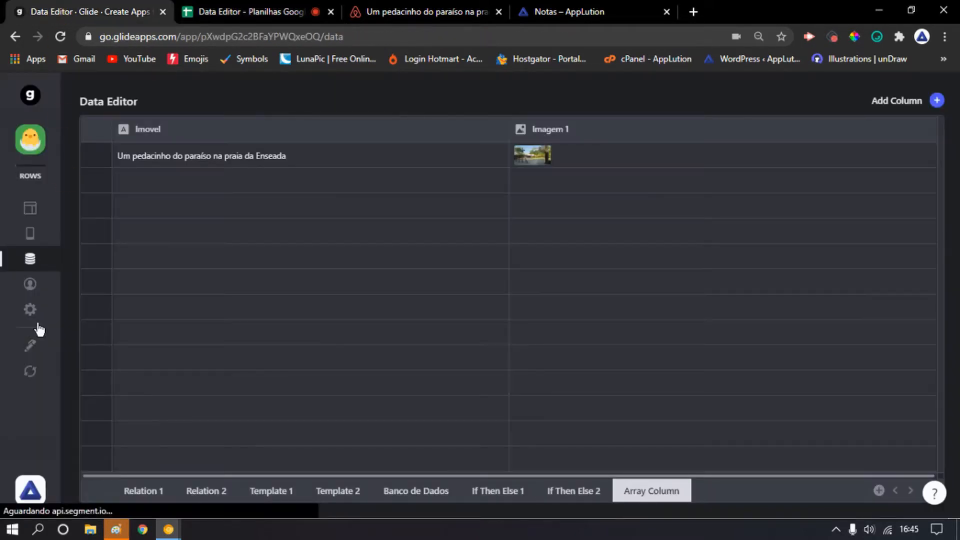
left_click(31, 373)
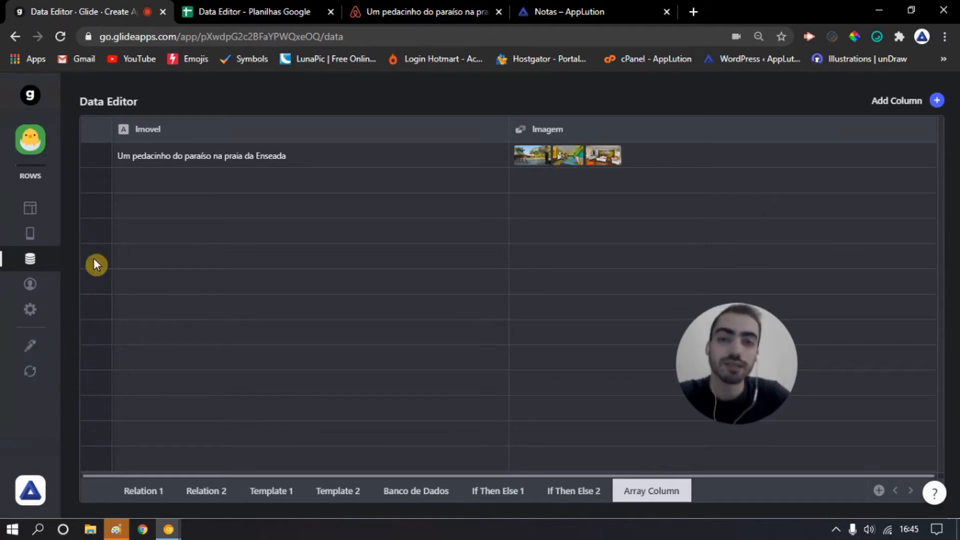
- Expand the listing's Imagem array cell in the Data Editor and look through its photos
left_click(541, 179)
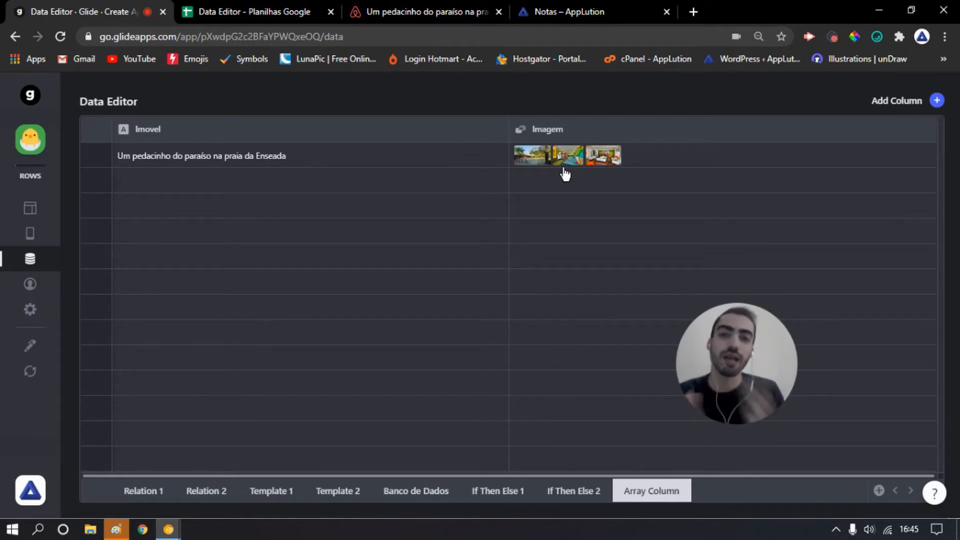
left_click(653, 163)
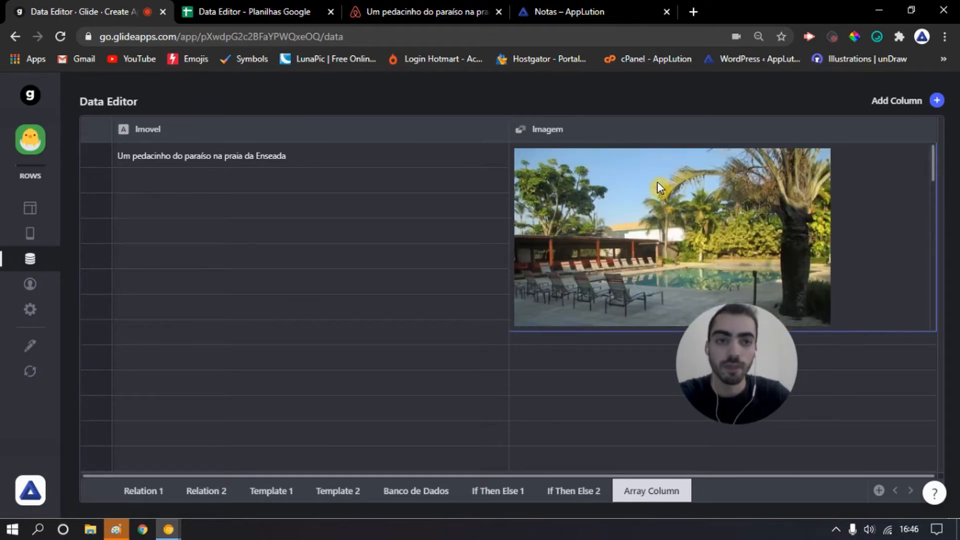
scroll(658, 190, "down", 3)
scroll(659, 193, "down", 5)
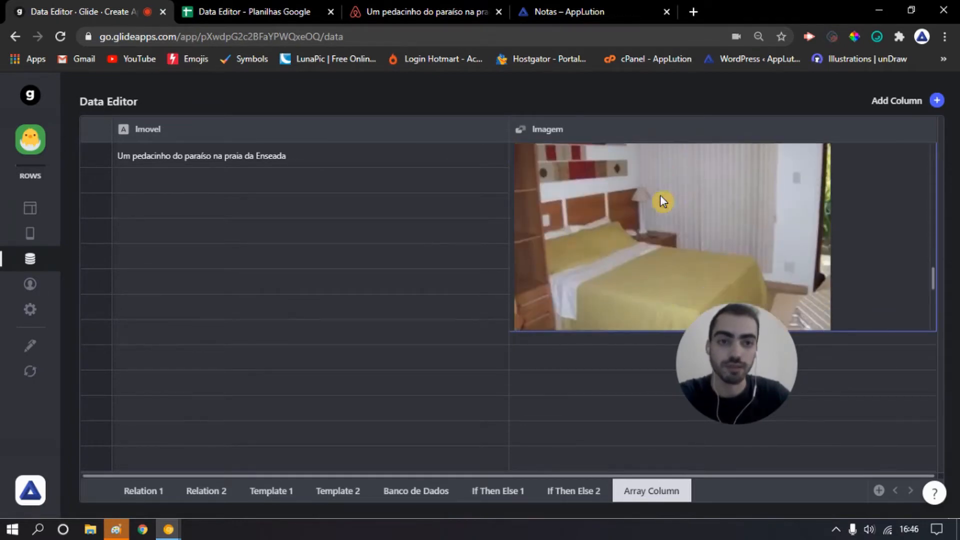
scroll(661, 208, "up", 15)
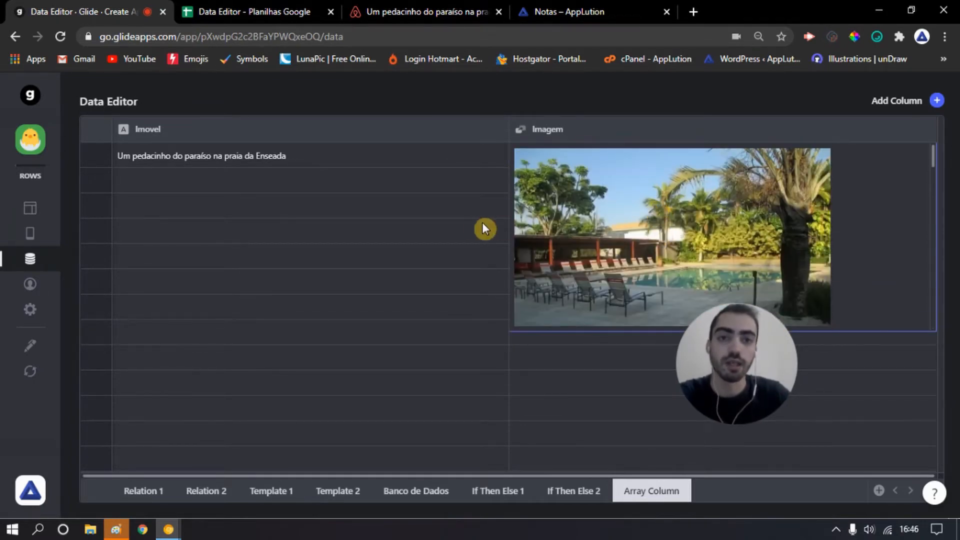
left_click(483, 224)
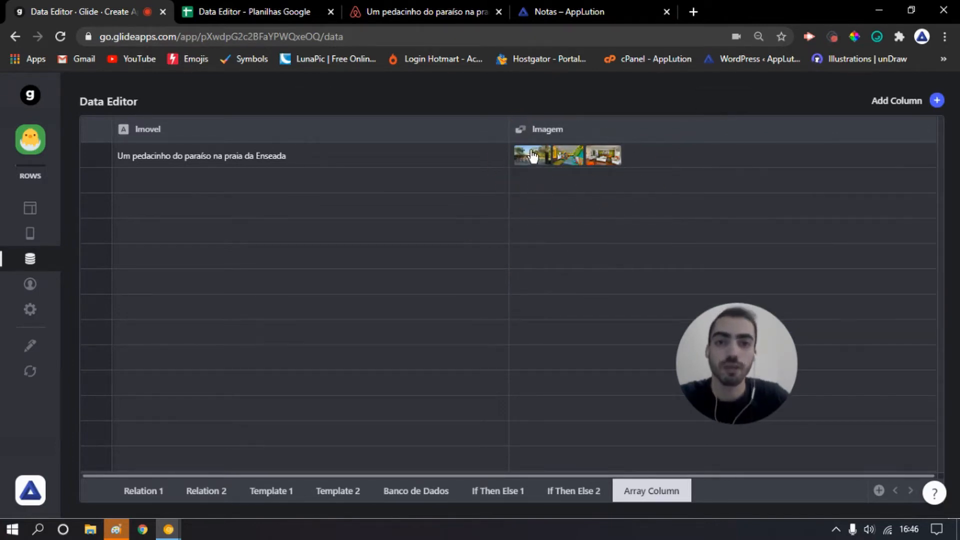
- Check the column types offered for a new column in the Array Column table, and discard the column
key("ctrl")
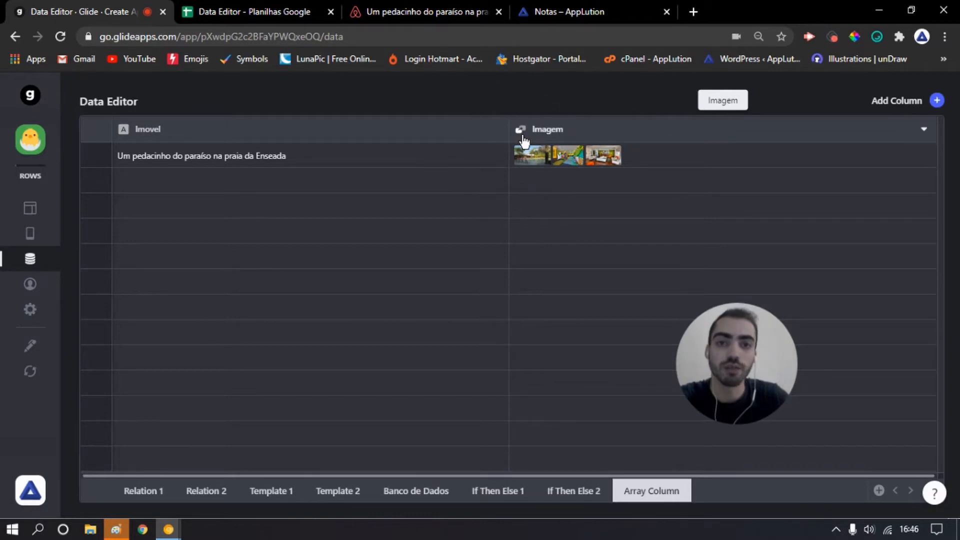
key("ctrl")
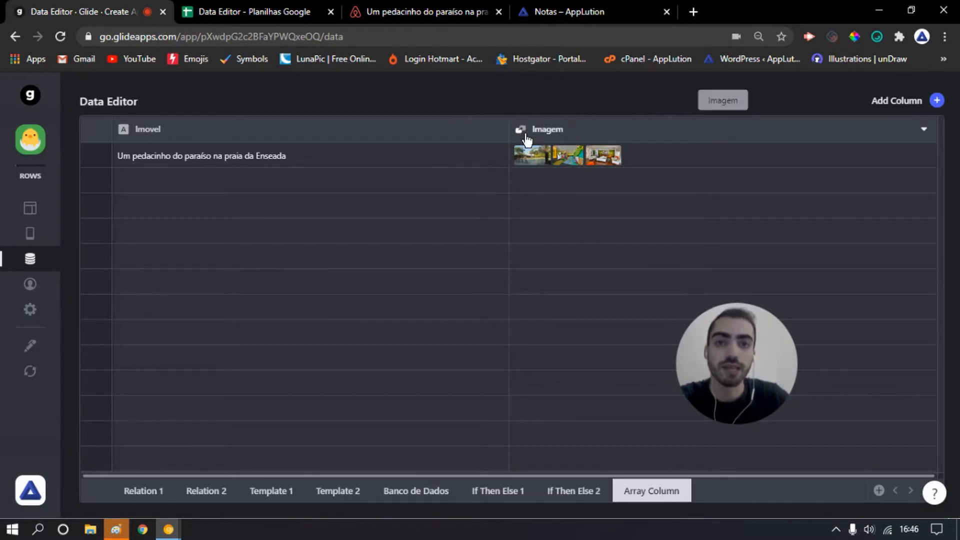
left_click(937, 100)
left_click(629, 193)
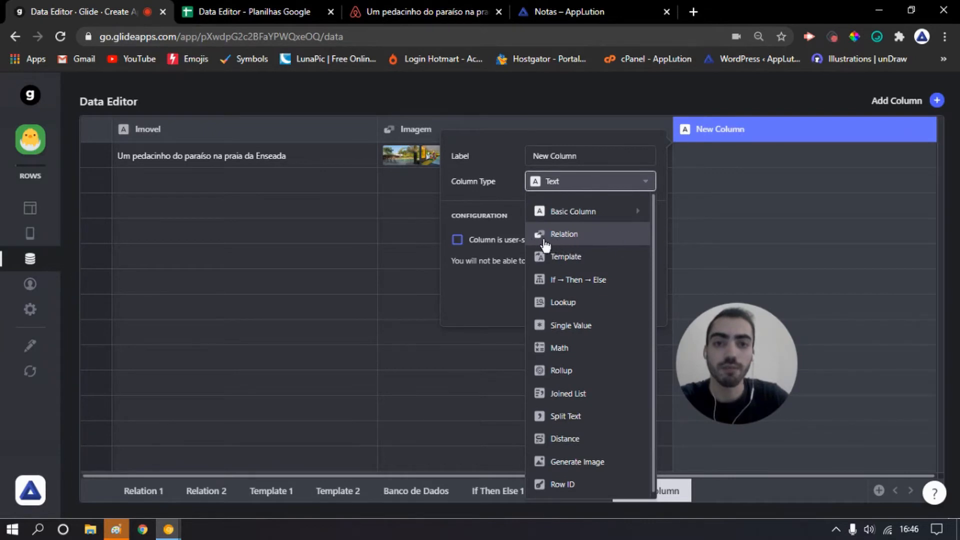
left_click(568, 194)
left_click(584, 301)
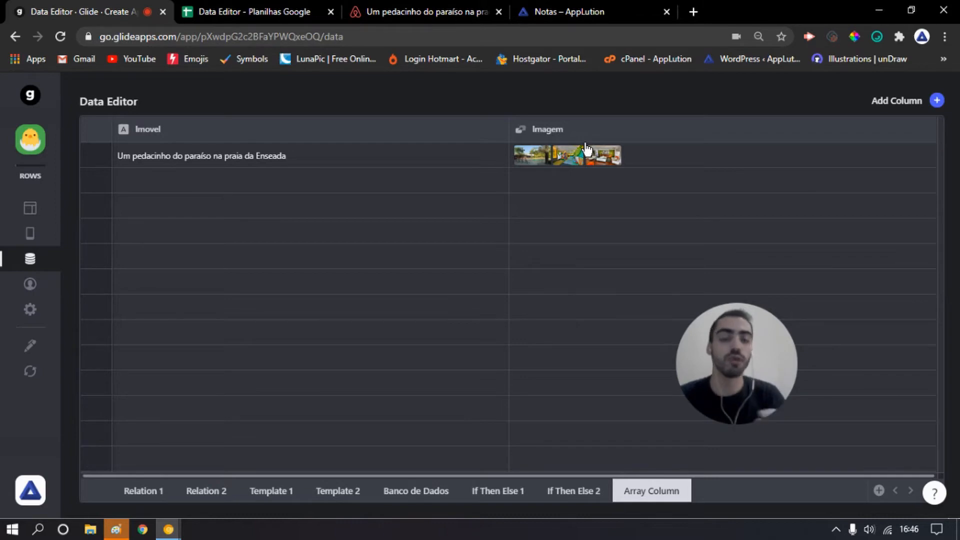
- Examine the Basic Column types, from Text to Emoji, for another new column and cancel it
left_click(937, 101)
left_click(596, 186)
mouse_move(565, 220)
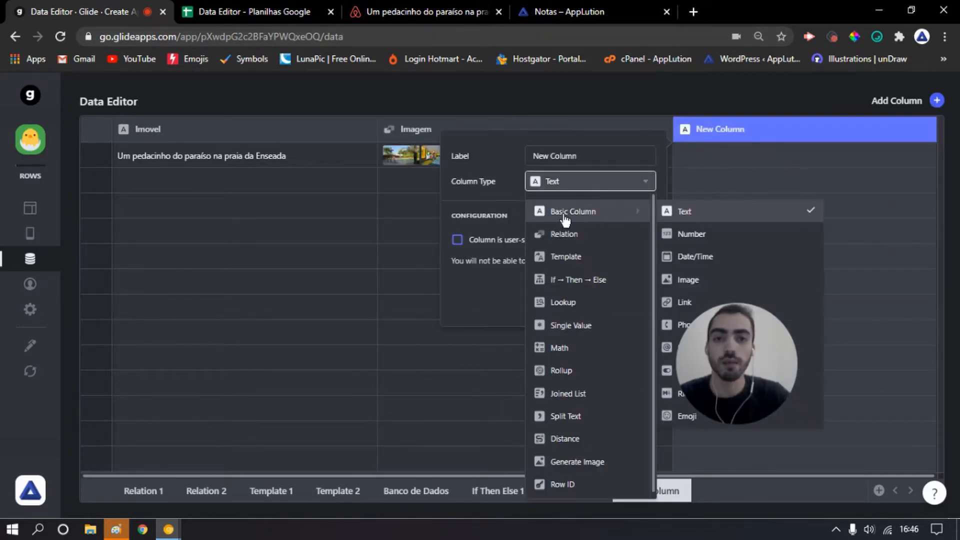
left_click_drag(746, 359, 105, 404)
left_click(937, 101)
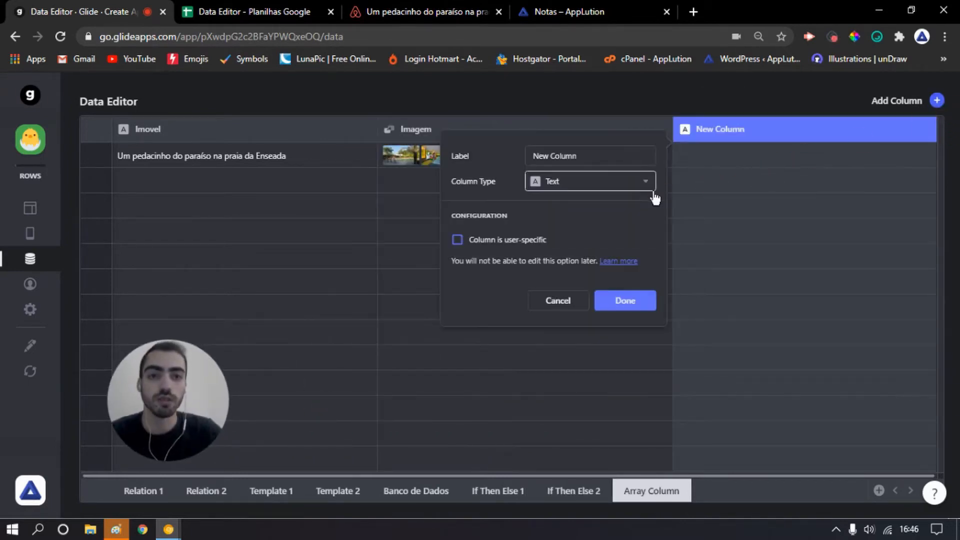
left_click(645, 185)
mouse_move(634, 218)
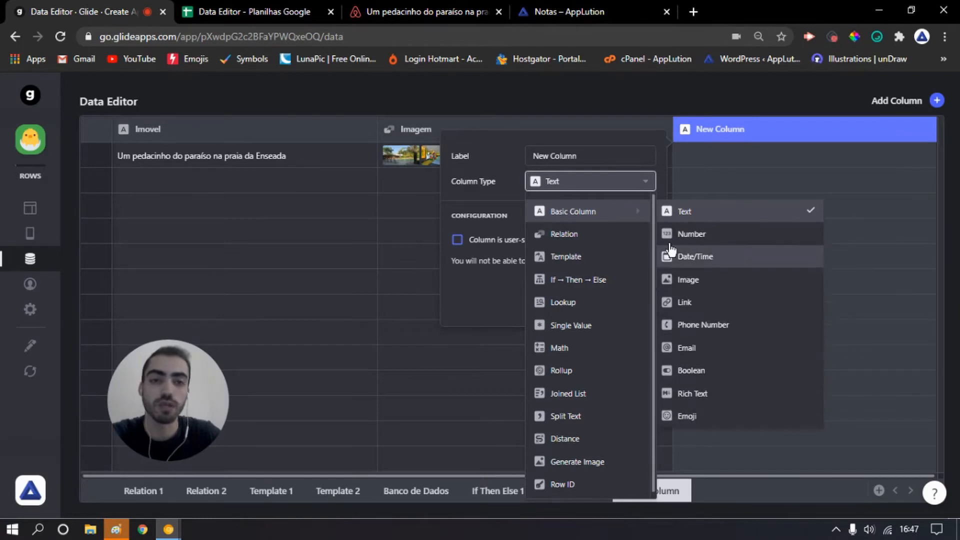
left_click(572, 188)
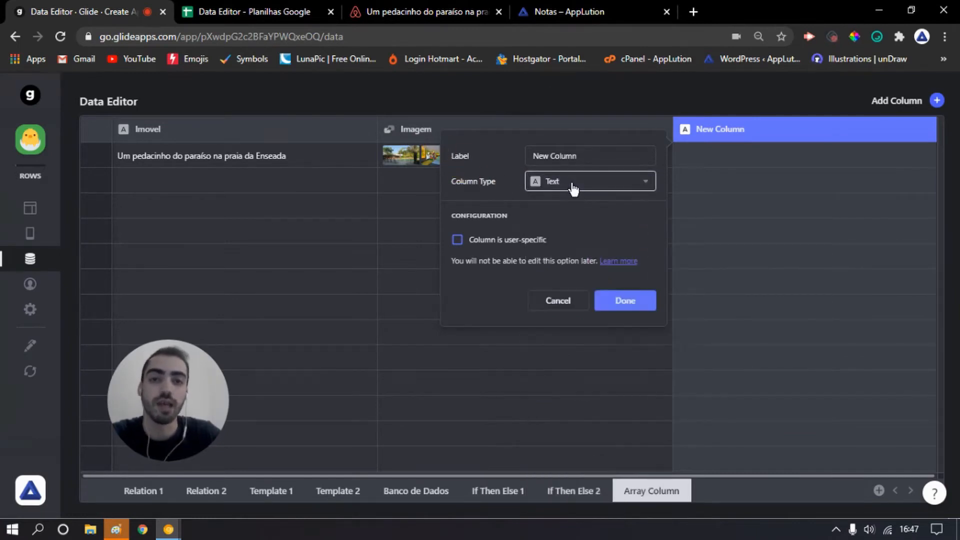
left_click(576, 302)
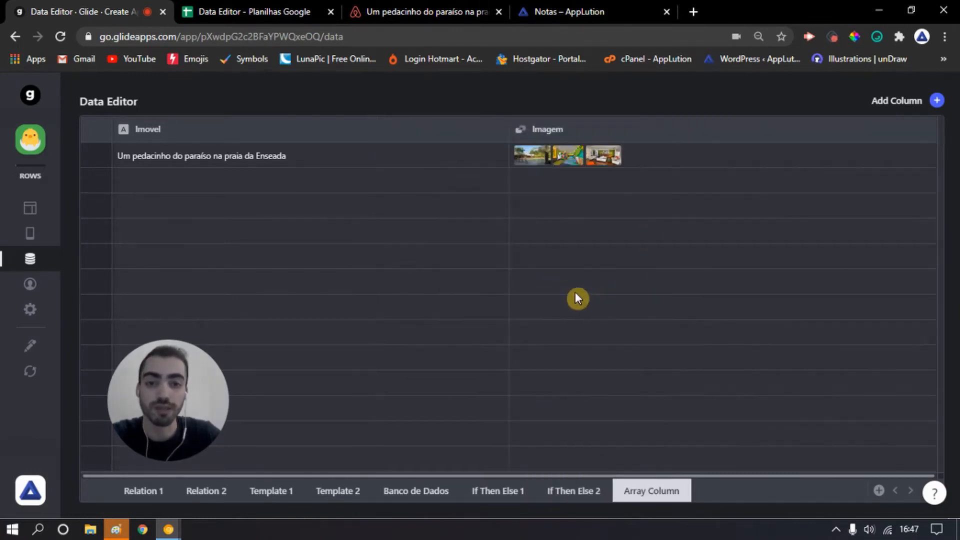
- Go to the app's layout editor, keep the tab in the List style, and open the listing's detail screen
left_click(30, 208)
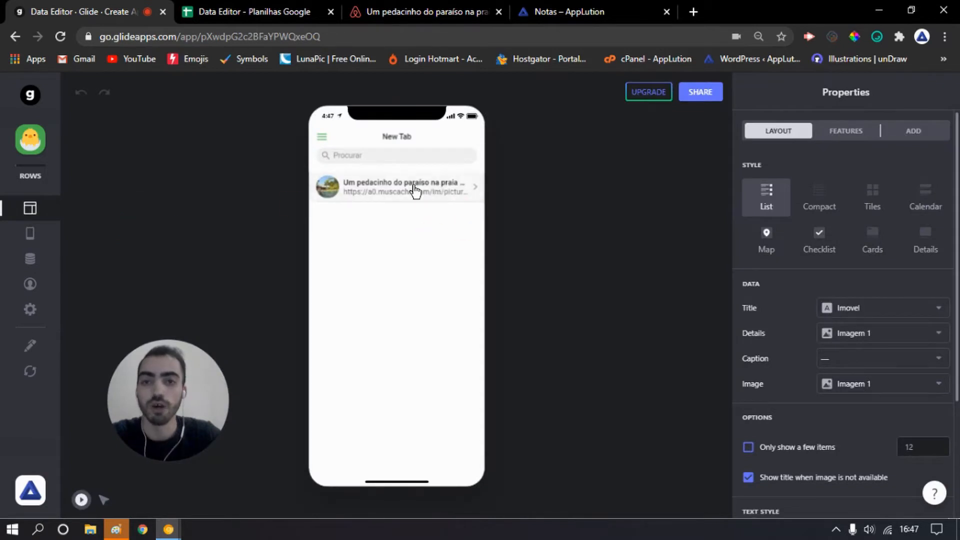
left_click(925, 248)
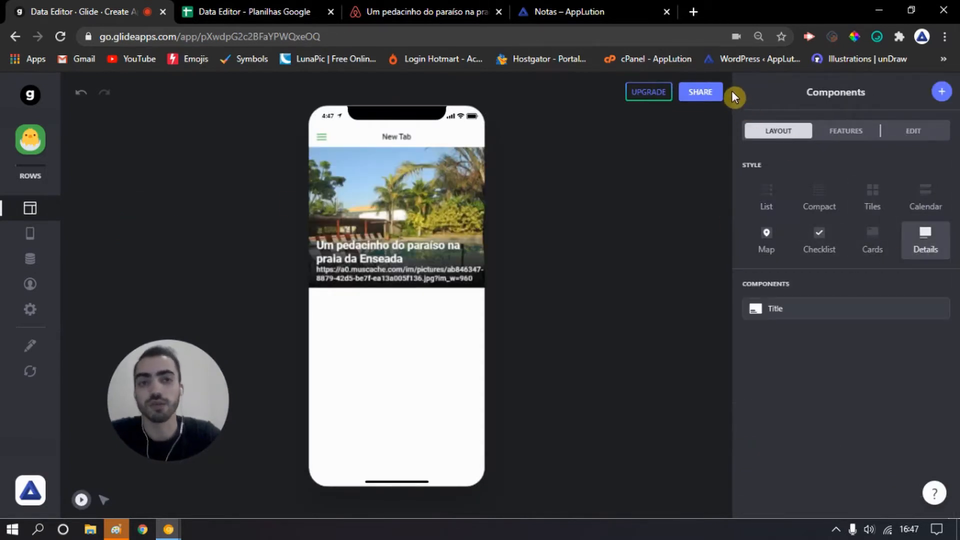
left_click(767, 201)
left_click(420, 187)
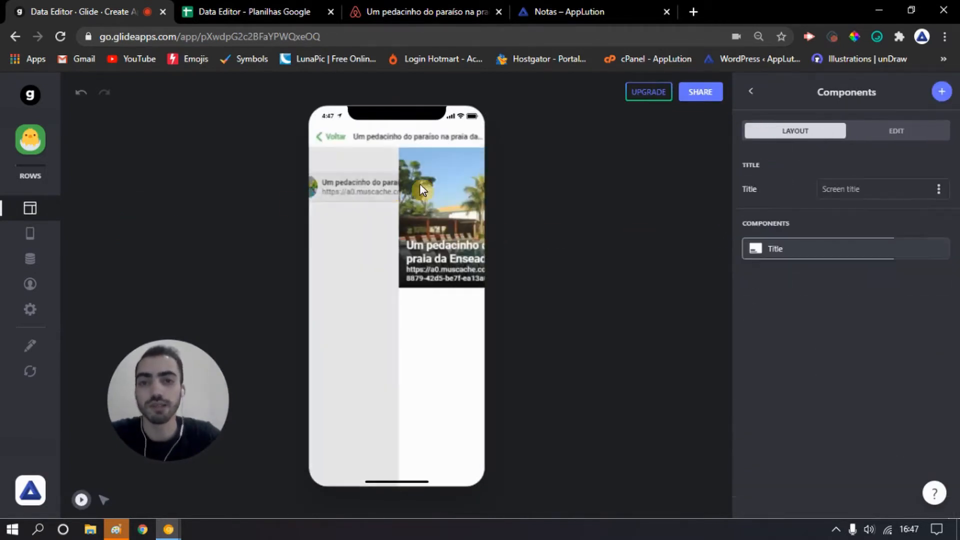
- Remove the photo from the Title component by setting its image source to From URL or address, left empty
mouse_move(939, 261)
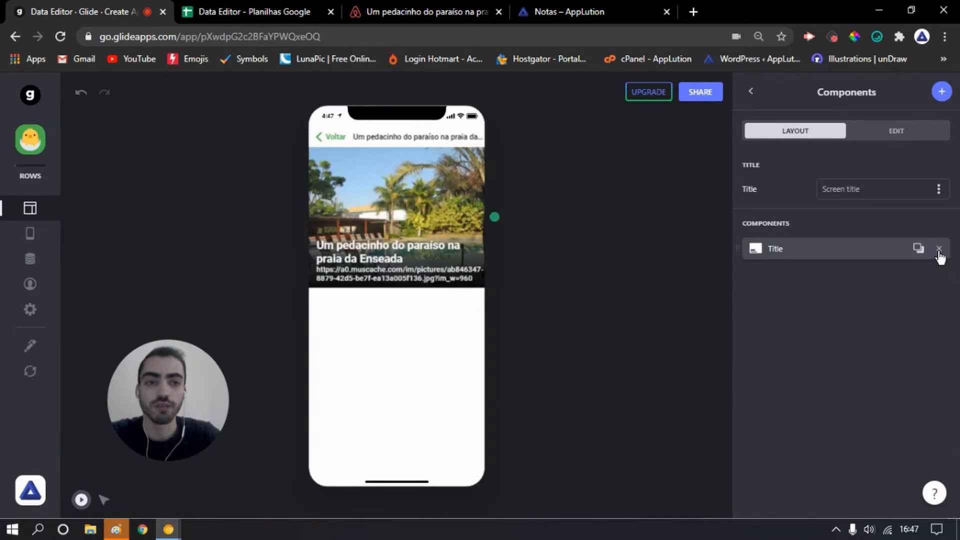
left_click(849, 252)
left_click(856, 244)
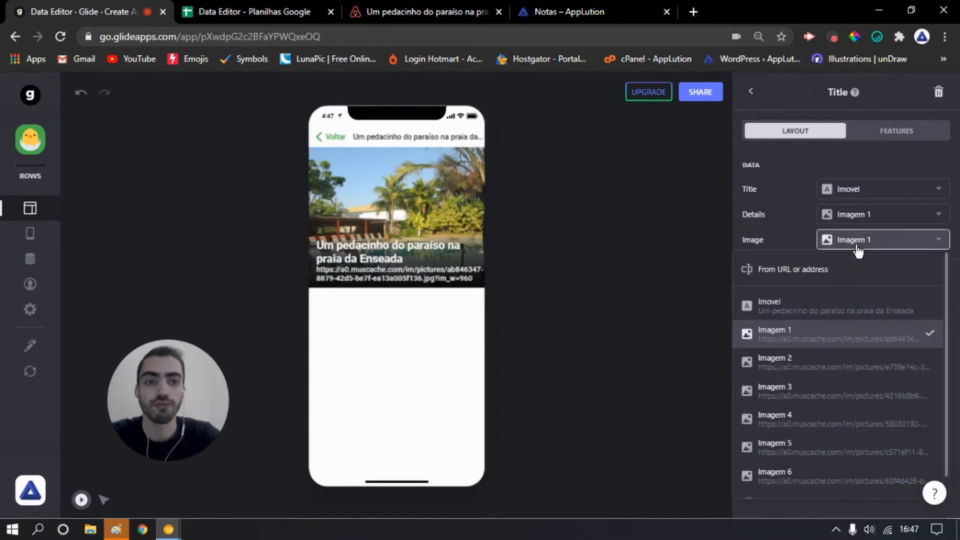
left_click(834, 270)
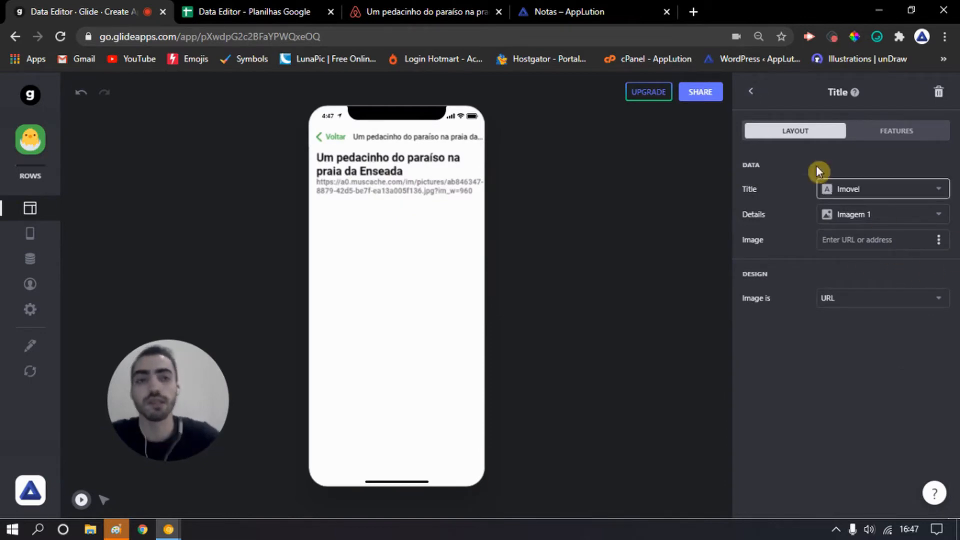
left_click(751, 91)
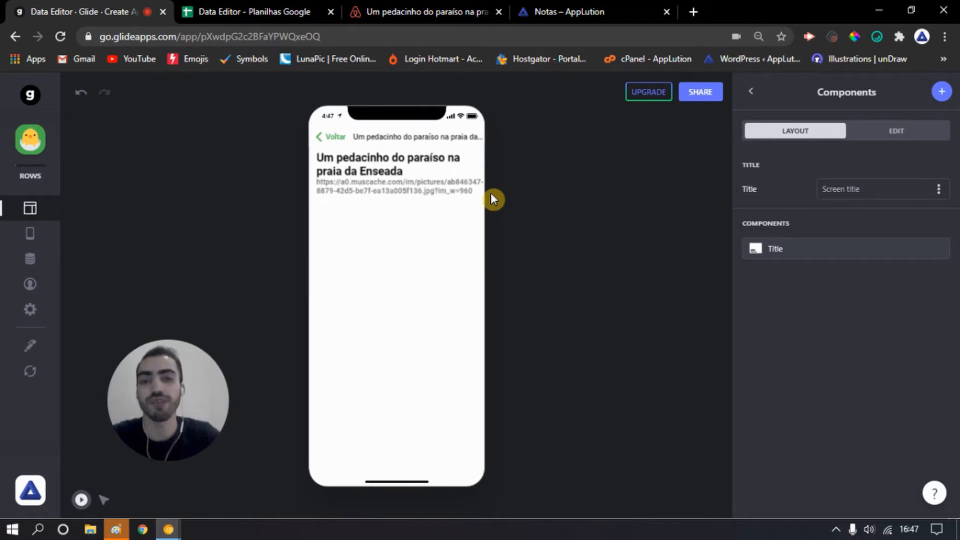
- Add an Image component to the listing's detail screen
left_click(942, 91)
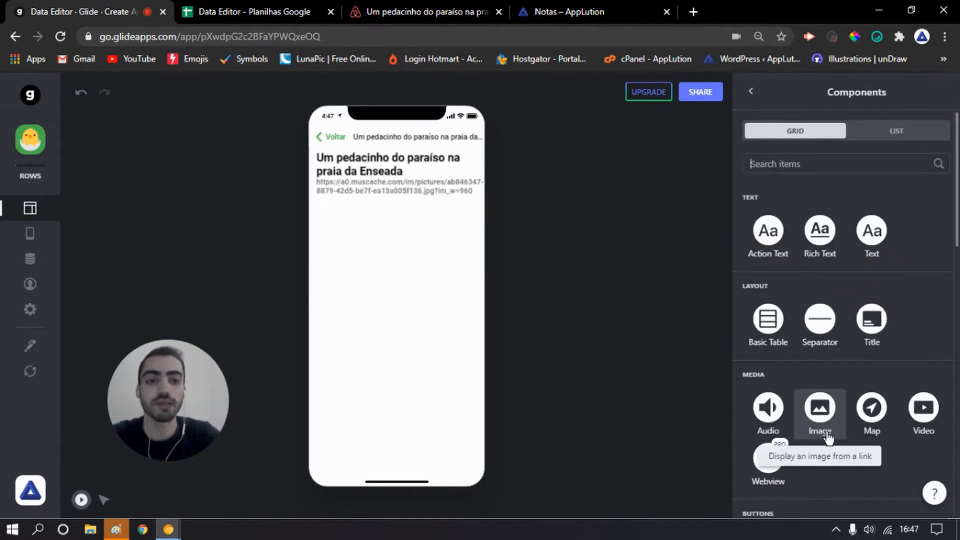
scroll(857, 440, "down", 2)
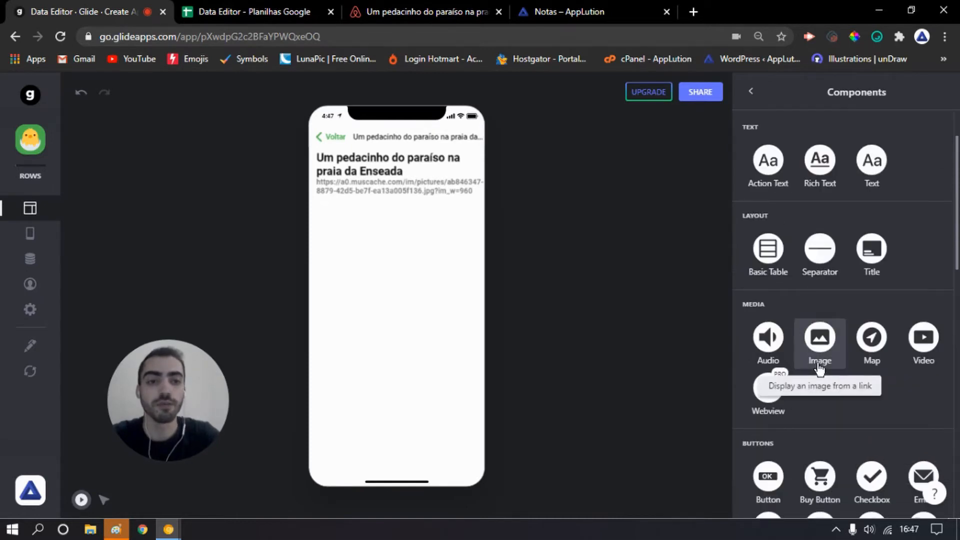
left_click(818, 368)
- Try the single columns Imagem 1 and Imagem 2 as the Image component's source
left_click(859, 195)
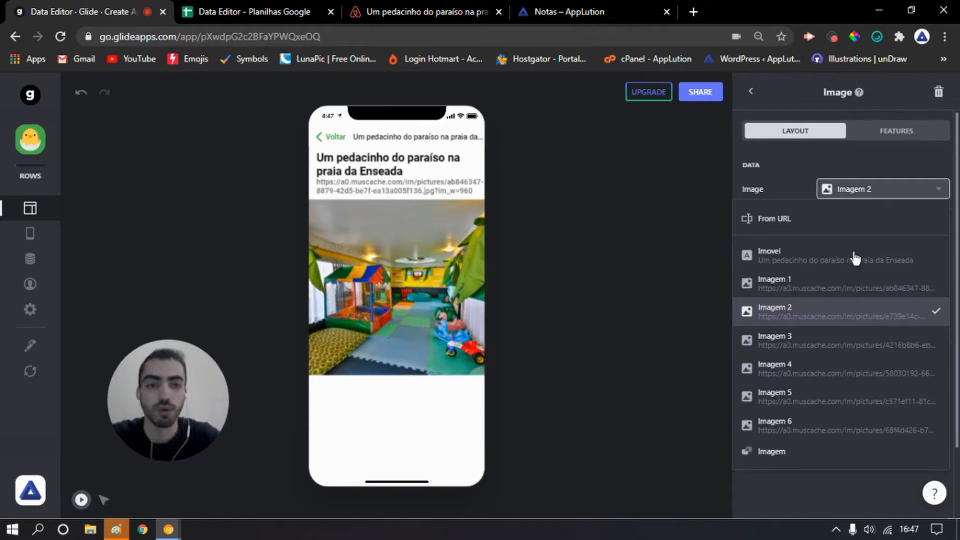
left_click(831, 290)
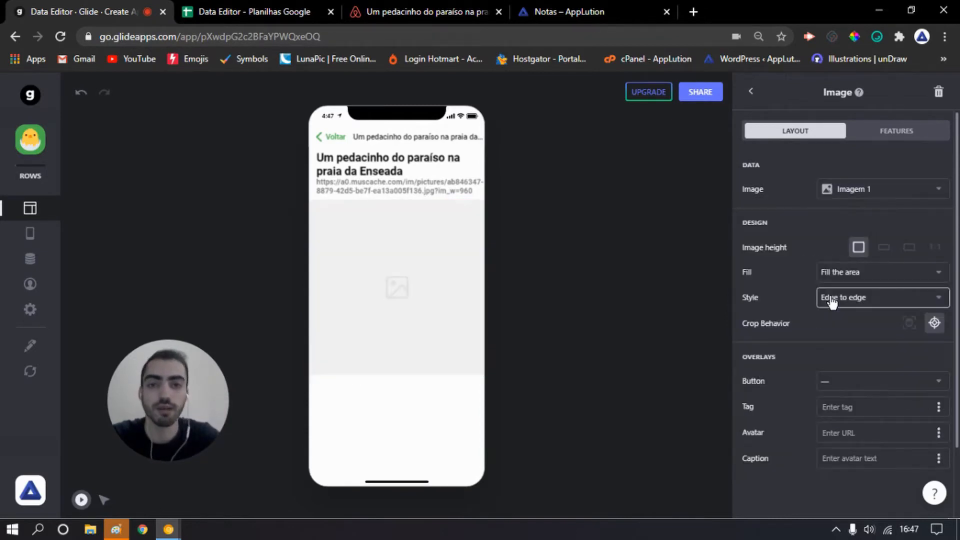
left_click(857, 189)
left_click(860, 313)
- Set the Image component's source to the Imagem array column and return to the component list
left_click(873, 194)
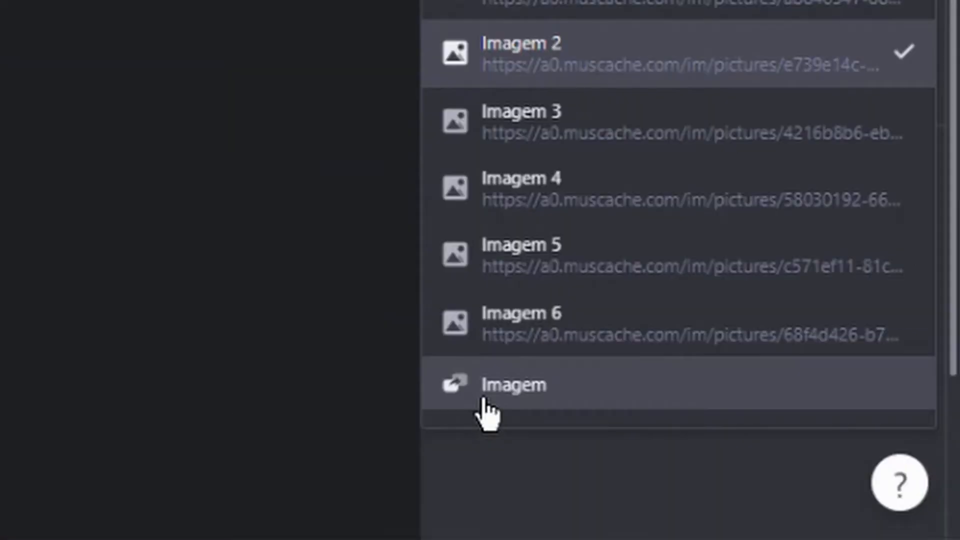
left_click(535, 399)
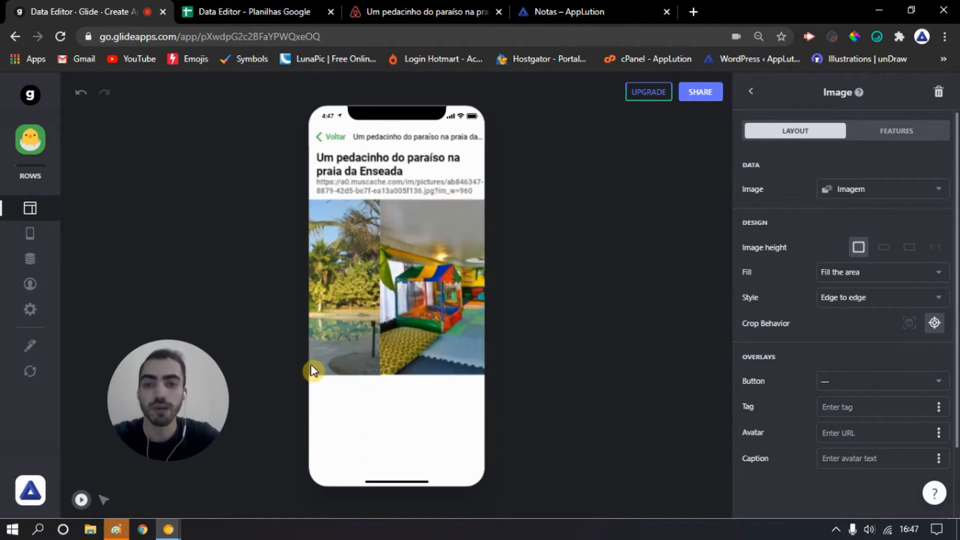
left_click(498, 421)
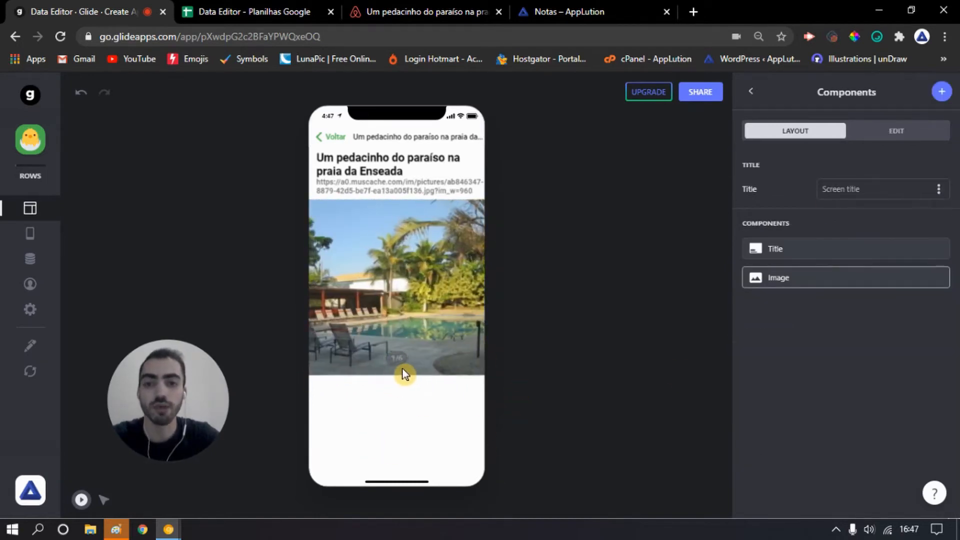
- Browse through the Imagem array photos in the Image component's carousel in the app preview
left_click_drag(431, 352, 299, 371)
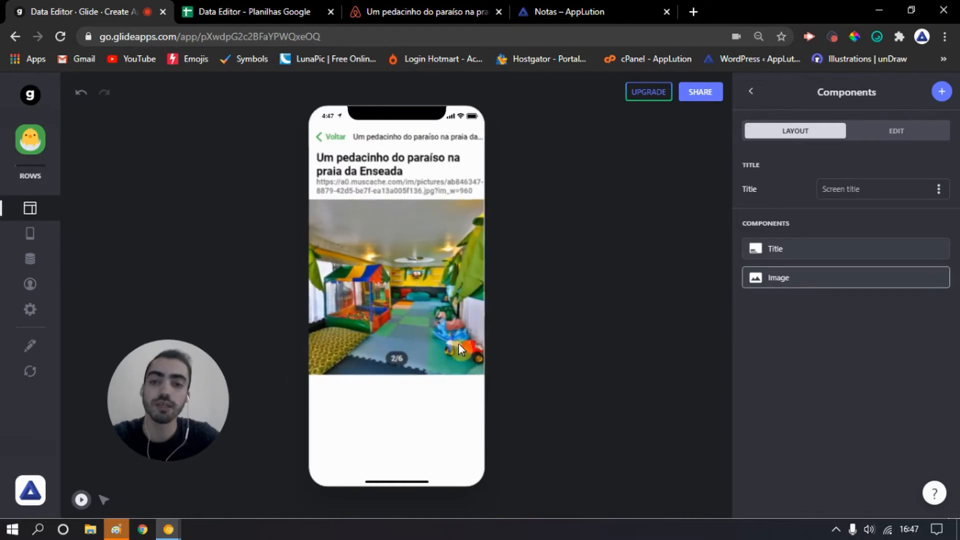
left_click_drag(458, 344, 272, 388)
left_click_drag(331, 346, 264, 419)
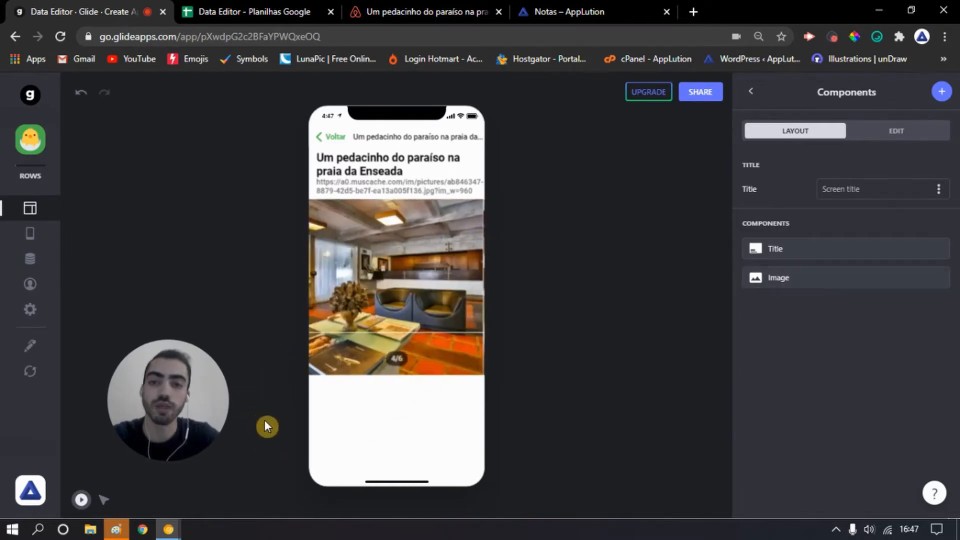
left_click_drag(460, 362, 293, 422)
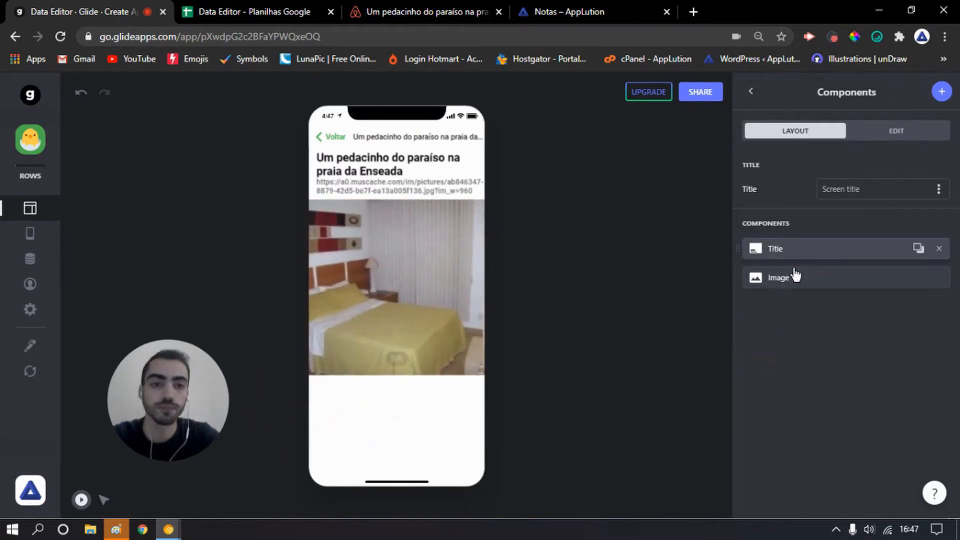
- Move the Image component above the Title component on the detail screen
left_click_drag(793, 275, 784, 250)
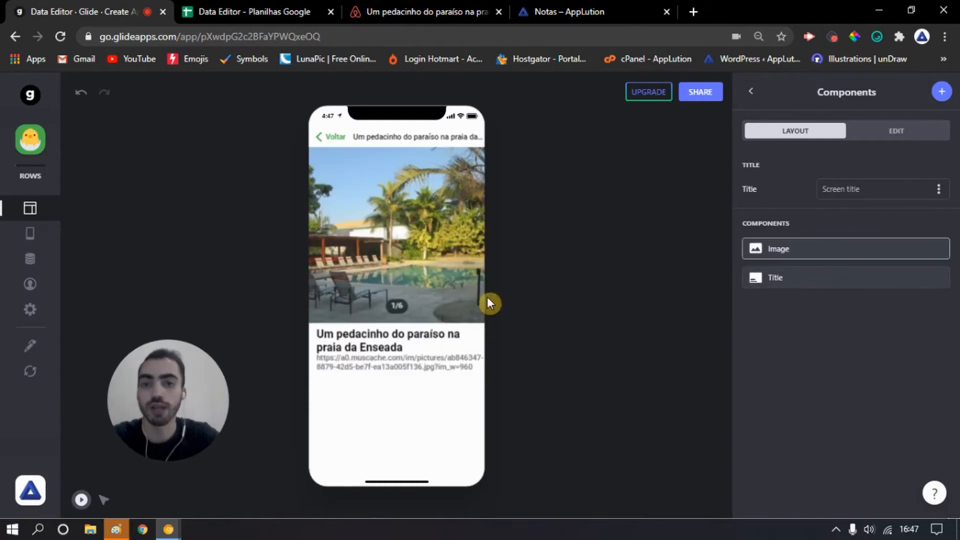
left_click_drag(487, 296, 460, 387)
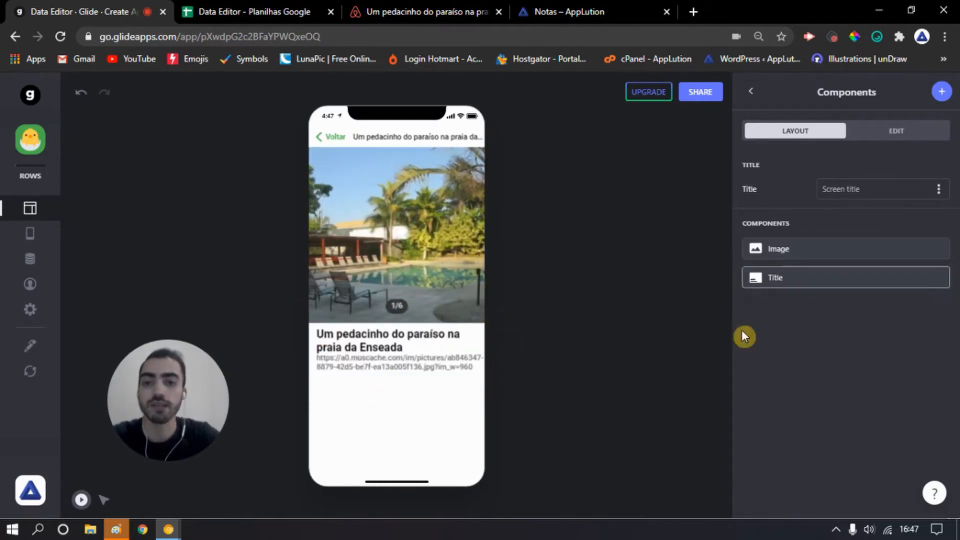
- Set the Title component's Details to Custom, then return to the list in the app preview and reopen the listing
left_click(810, 281)
left_click(850, 214)
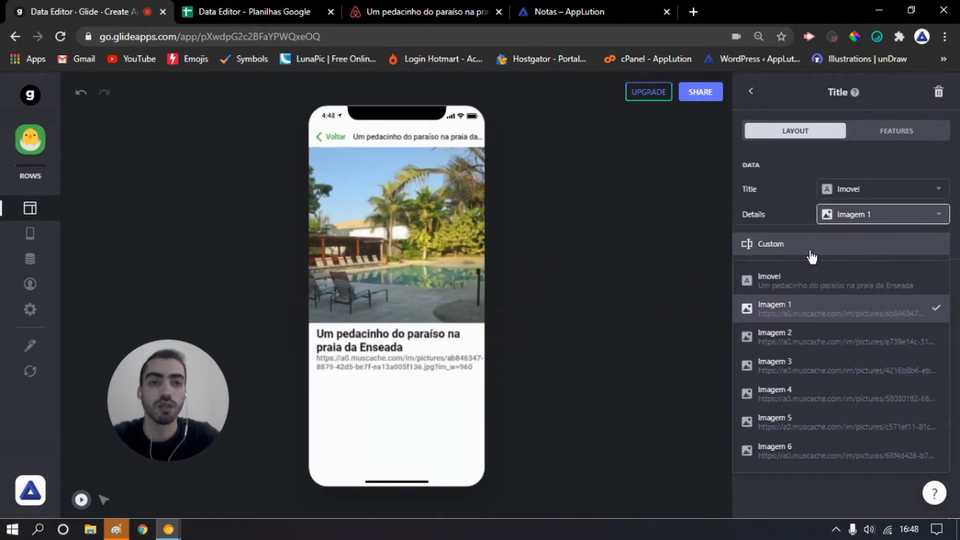
left_click(810, 245)
left_click(322, 148)
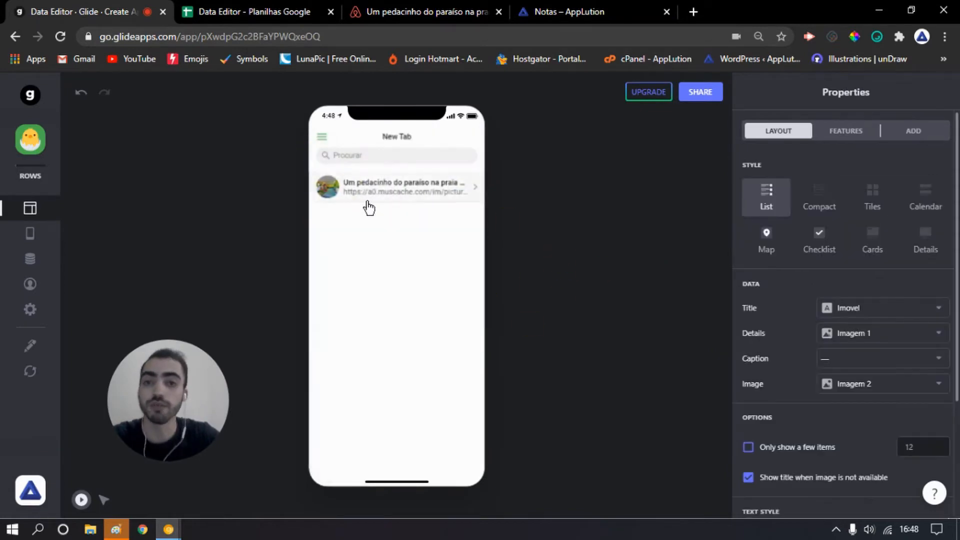
left_click(370, 203)
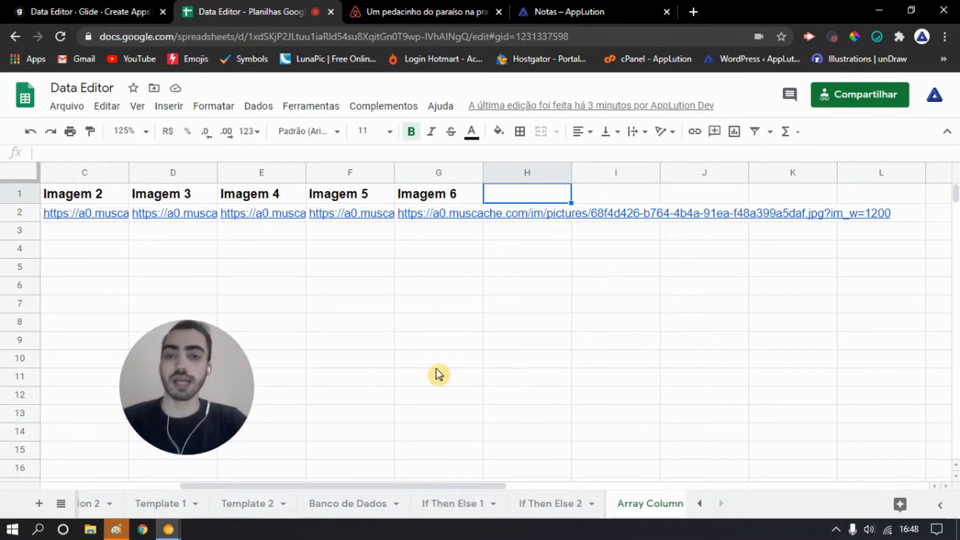
- Enter the header Email 1 in cell H1 of the Array Column sheet
left_click_drag(399, 486, 296, 489)
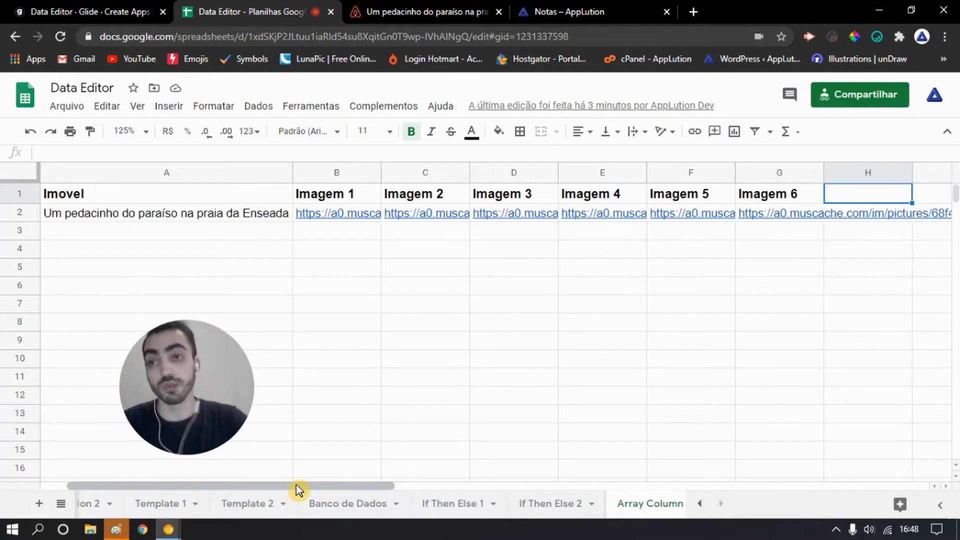
left_click_drag(296, 490, 439, 473)
type("Email")
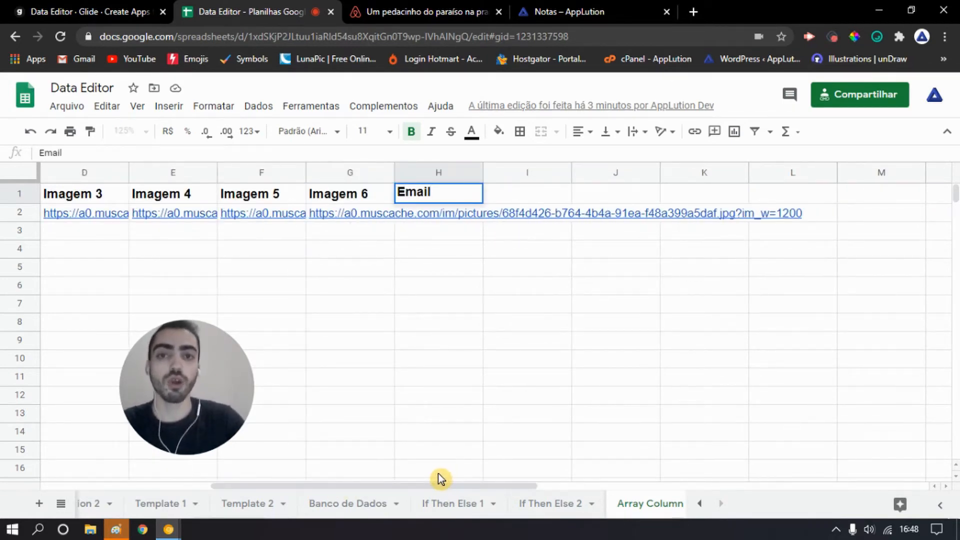
type(" 1")
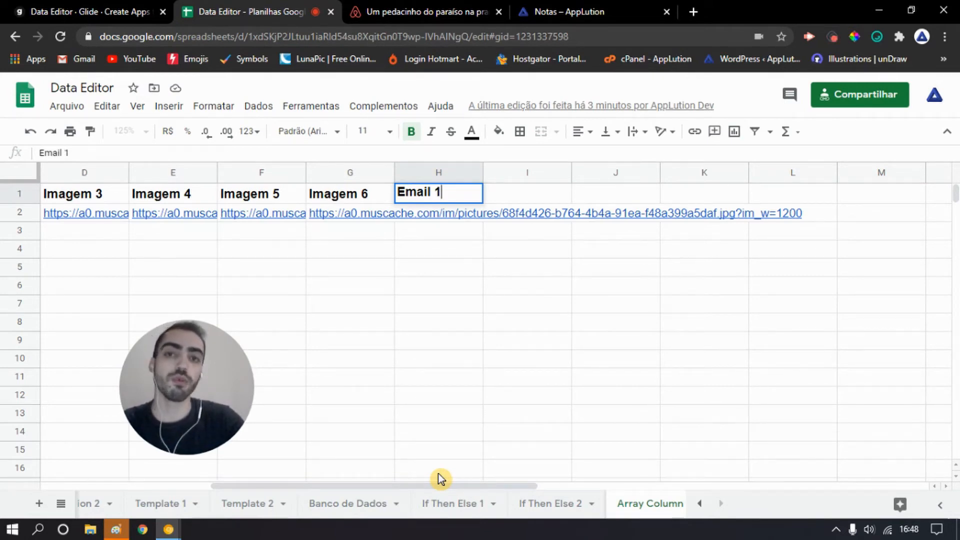
key("Return")
- Extend the Email 1 header across to K1 as a numbered series ending with Email 4
left_click(423, 199)
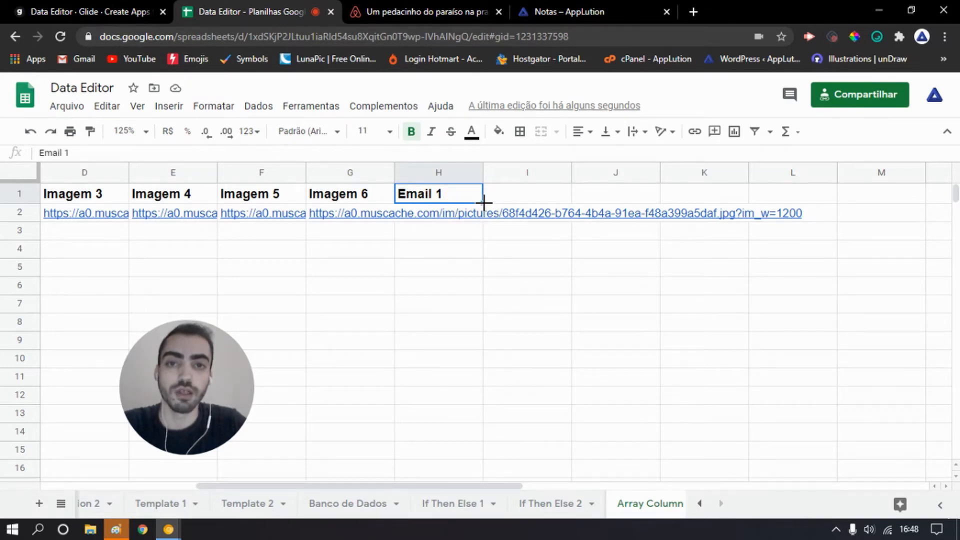
left_click_drag(481, 203, 729, 205)
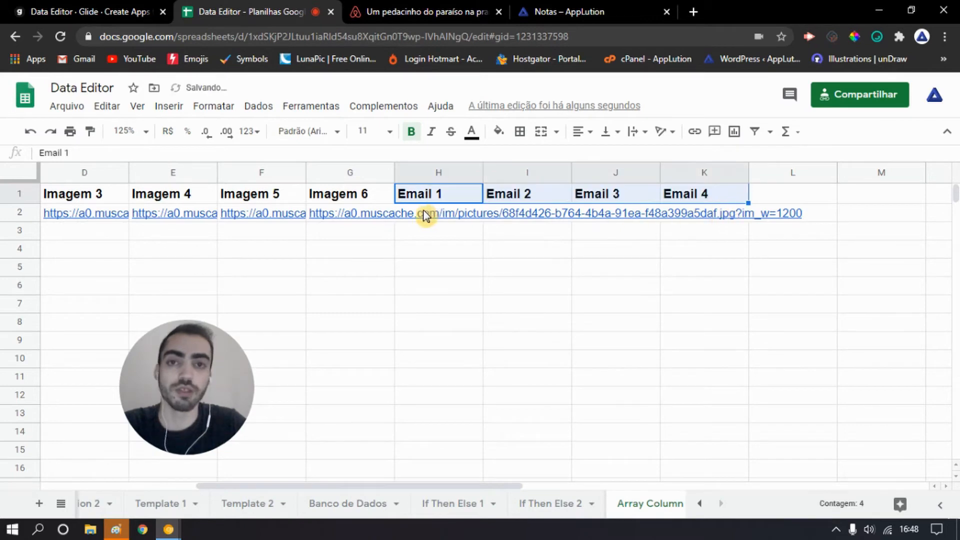
left_click(698, 233)
left_click_drag(434, 200, 717, 206)
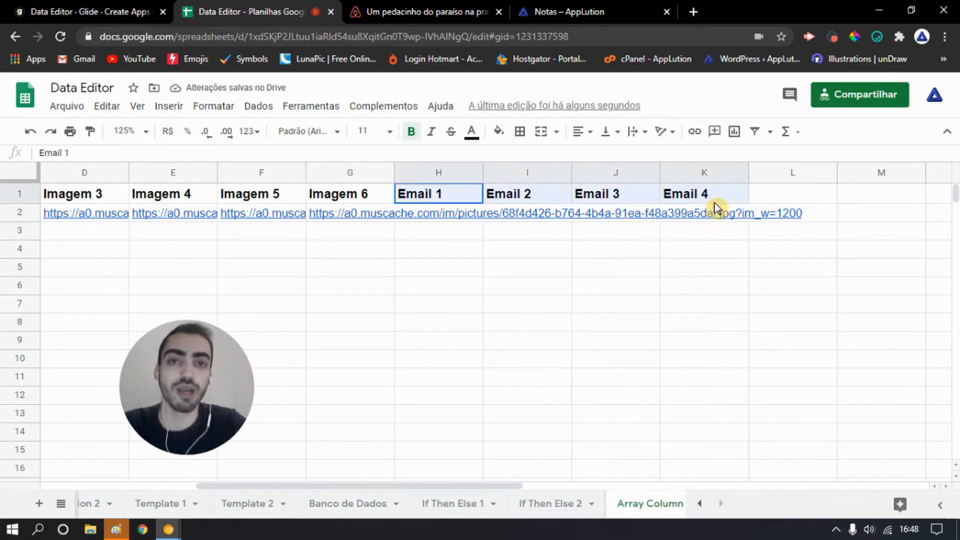
left_click(720, 268)
- Delete the Email 4 header from cell K1
left_click(450, 223)
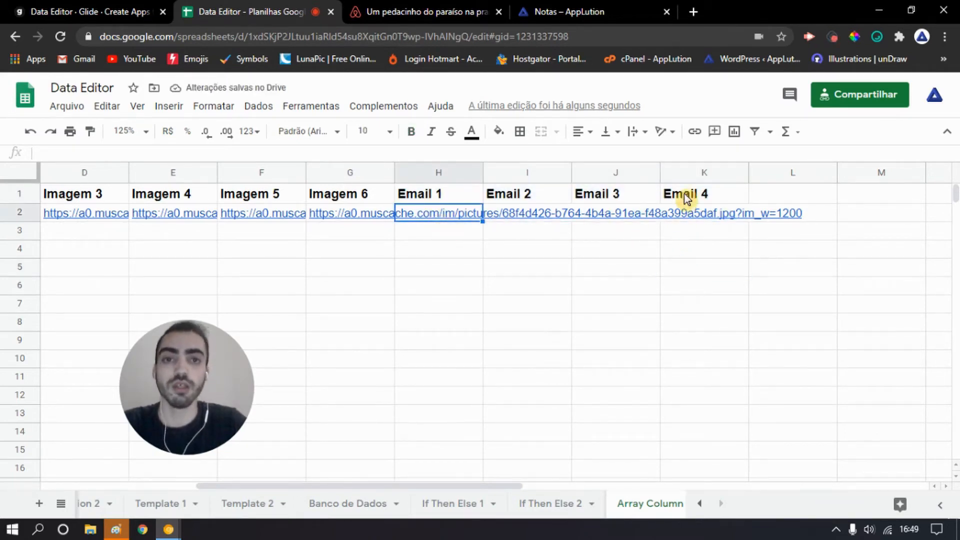
left_click(715, 195)
key("Delete")
left_click(720, 270)
- Fill row 2 with one sample e-mail address under each of the Email 1, Email 2 and Email 3 headers
left_click(418, 220)
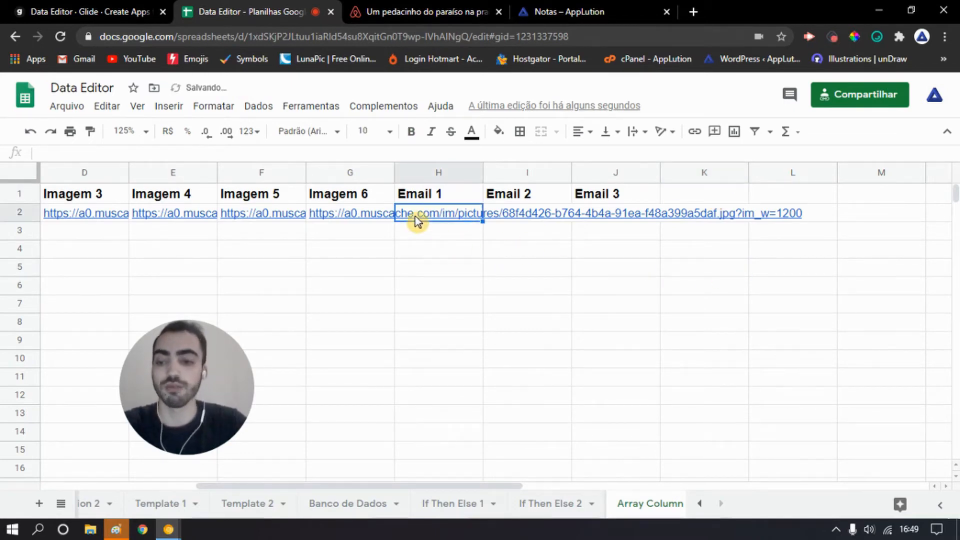
type("a@a.com")
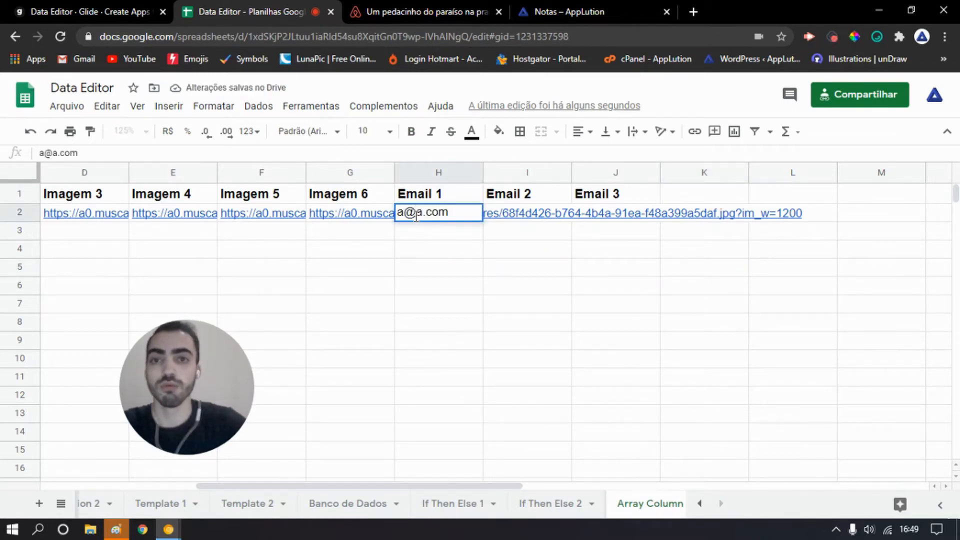
key("Tab")
type("b@b.com")
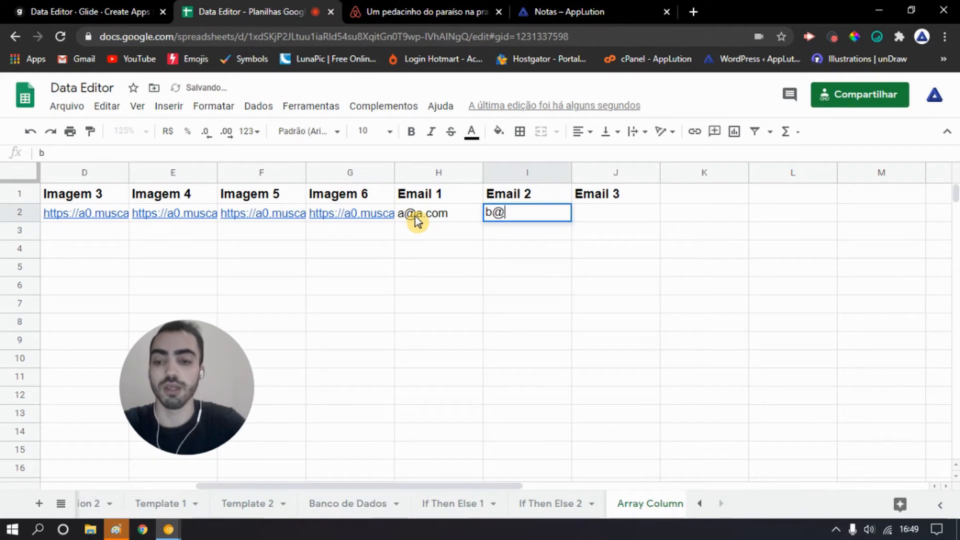
key("Tab")
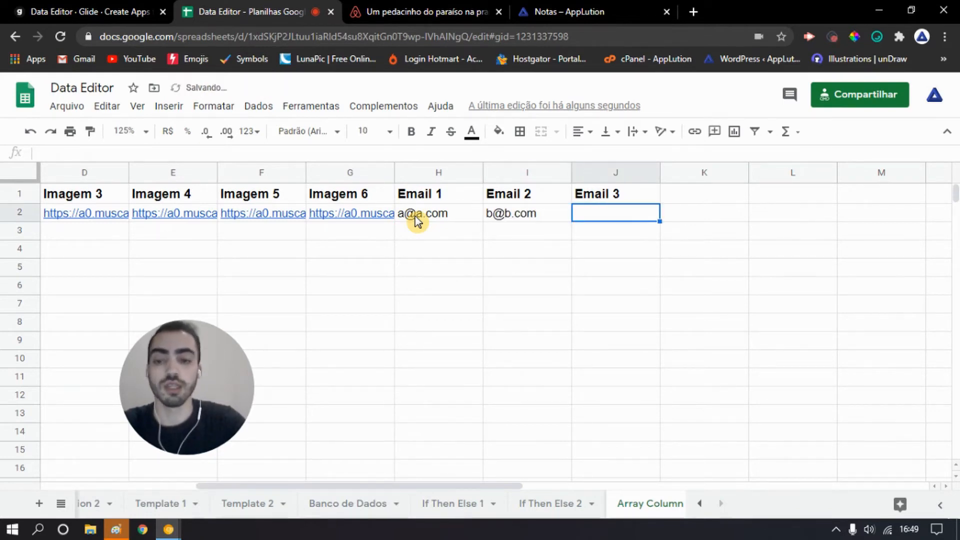
type("c@c.com")
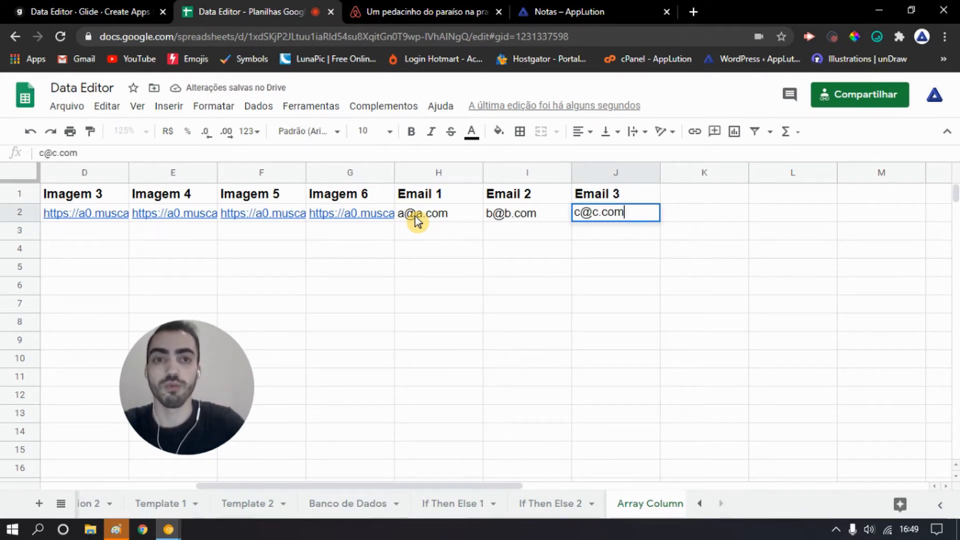
key("Return")
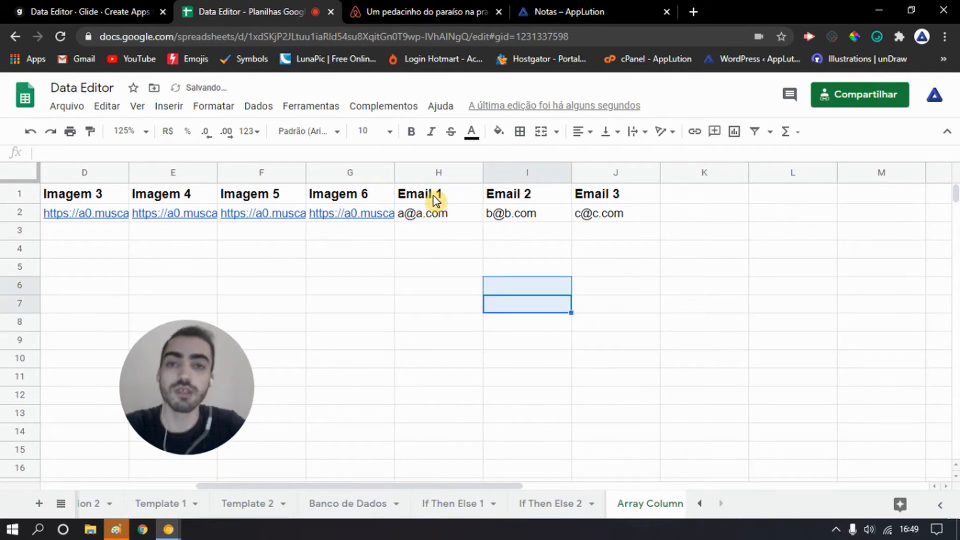
left_click_drag(435, 197, 622, 223)
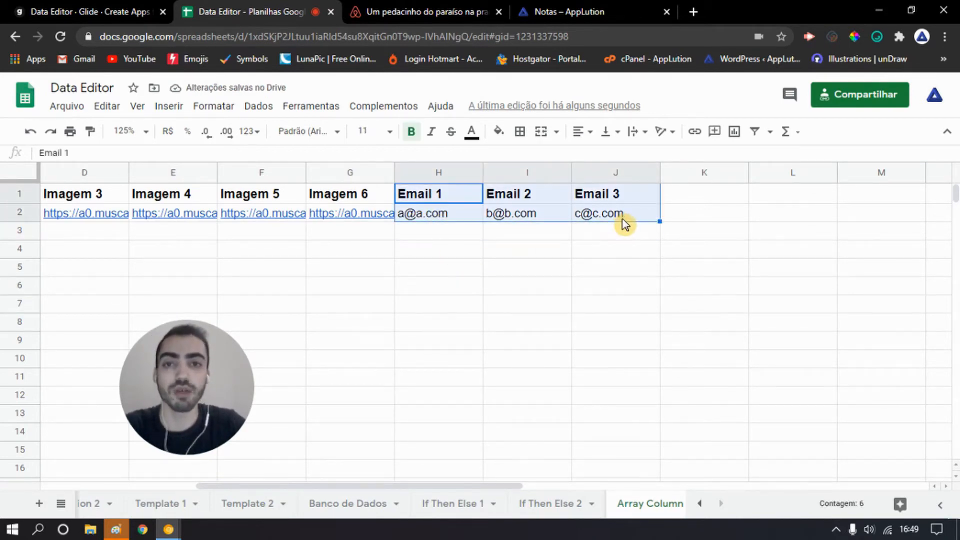
mouse_move(625, 225)
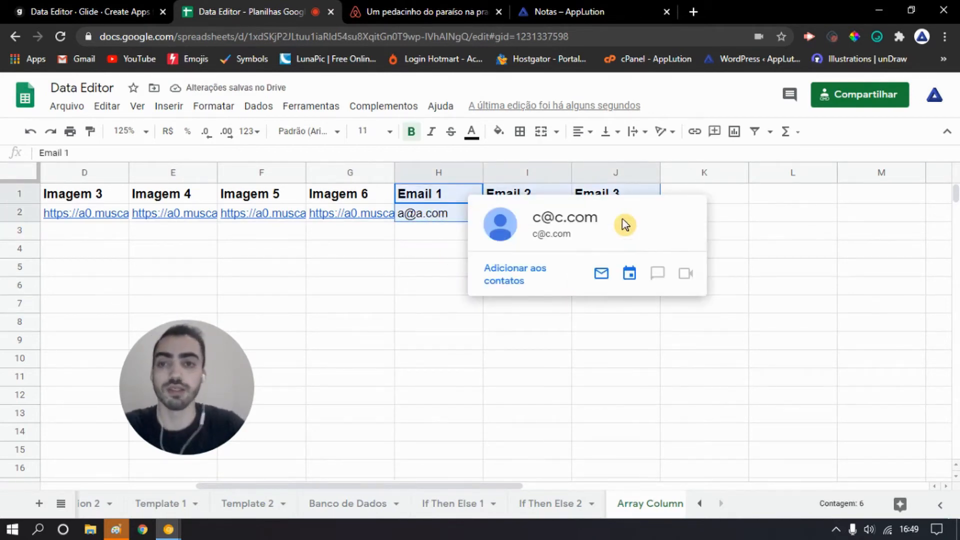
left_click(608, 363)
left_click(429, 309)
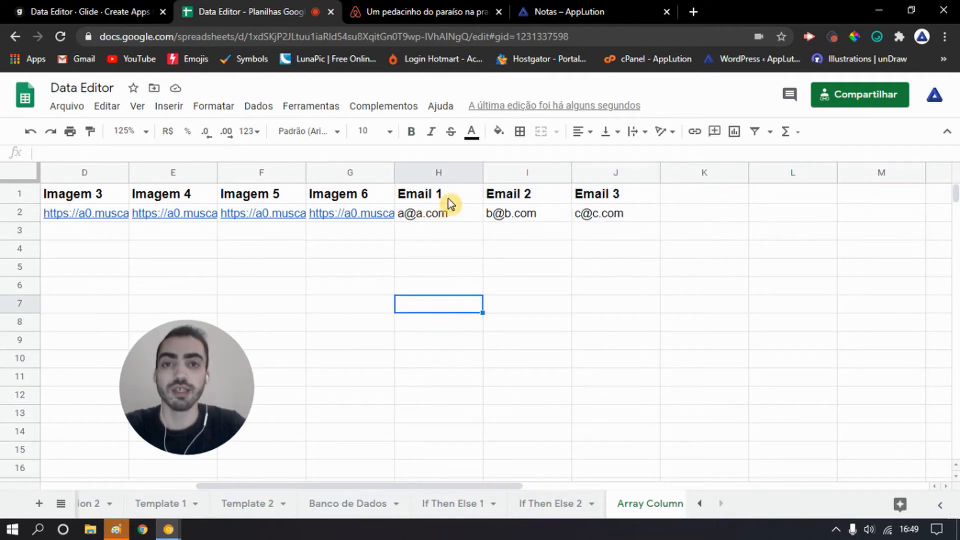
left_click_drag(445, 200, 600, 216)
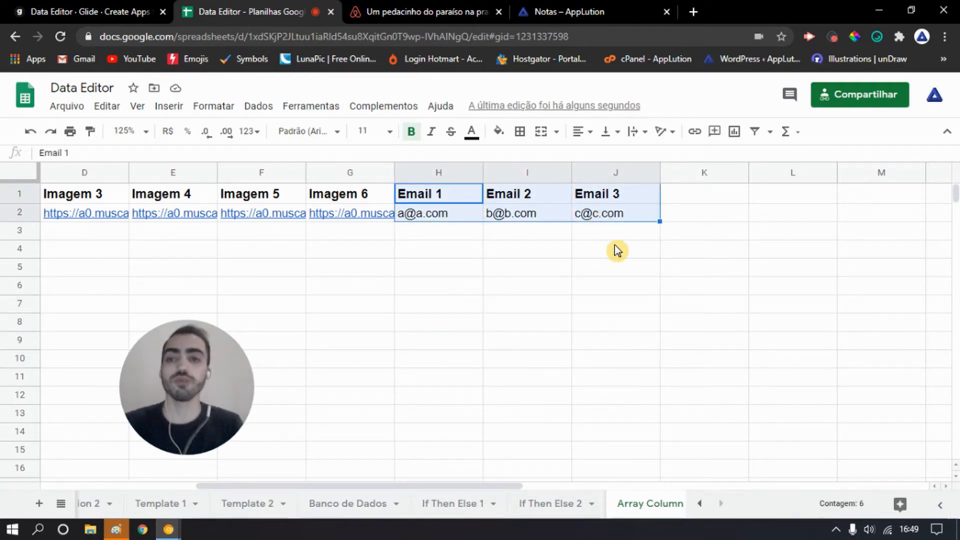
left_click(453, 326)
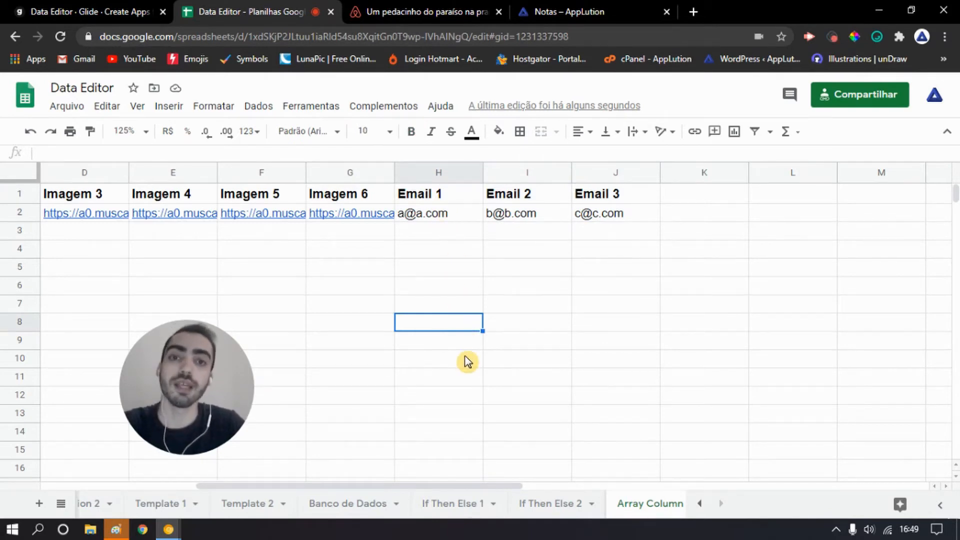
- Rename the Email 1 header in cell H1 as Admin 1
left_click(420, 198)
double_click(420, 197)
double_click(409, 196)
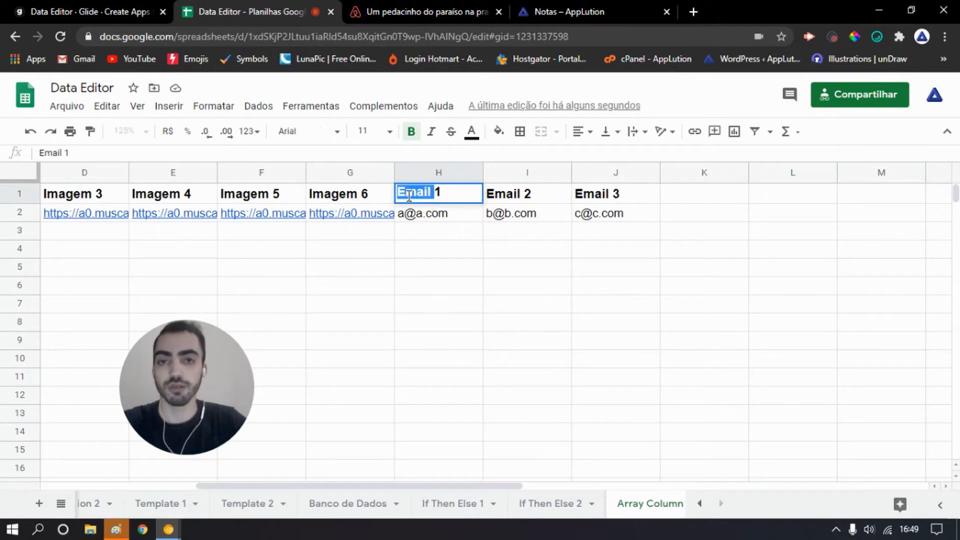
type("Admin")
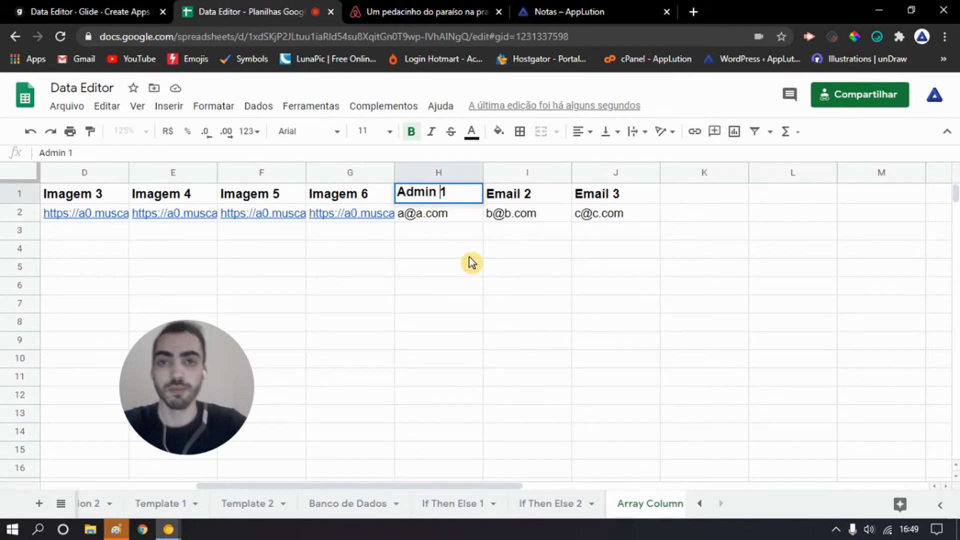
left_click_drag(448, 265, 453, 207)
- Extend the Admin 1 header over the next two headers so they read Admin 2 and Admin 3
left_click(419, 198)
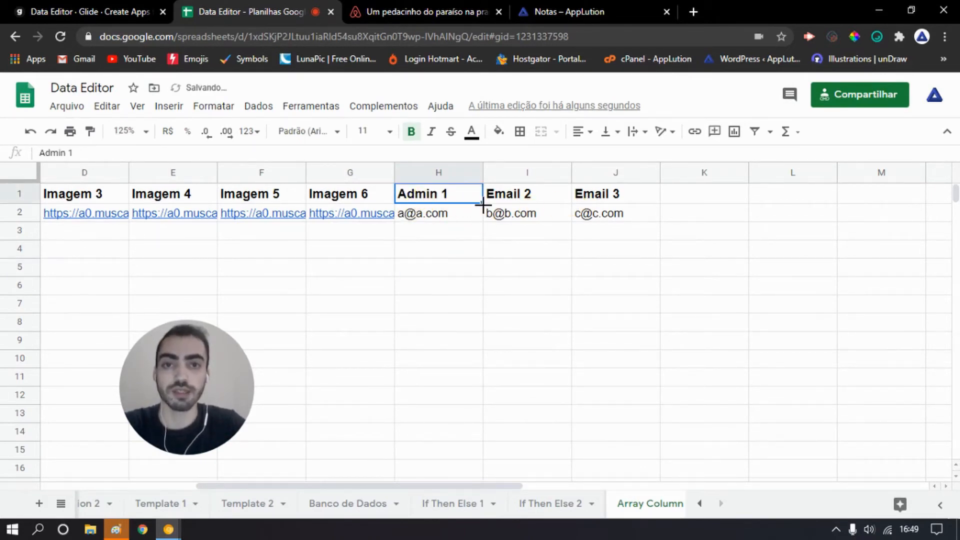
left_click_drag(572, 203, 574, 202)
left_click(577, 267)
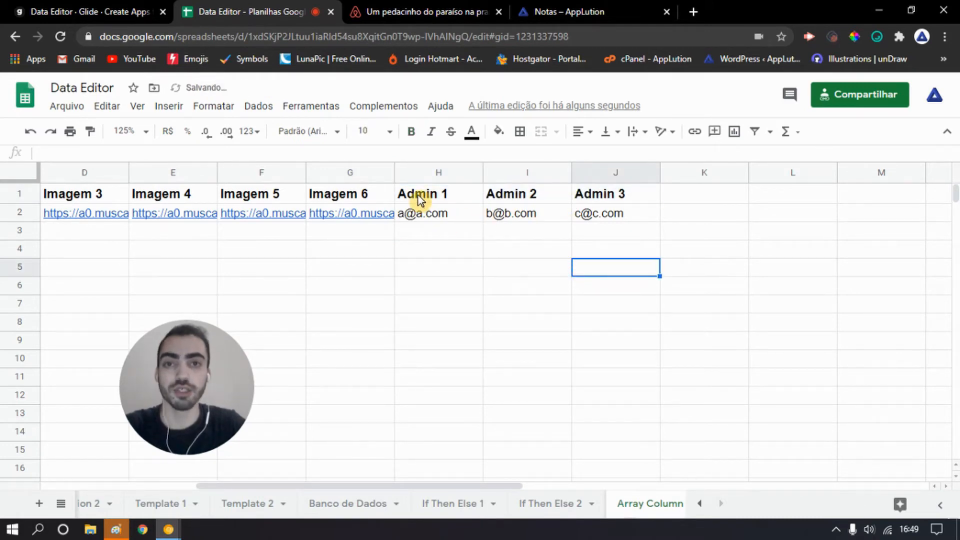
- Review the e-mail cells under the Admin 1, Admin 2 and Admin 3 headers as values for one array
left_click_drag(418, 198, 420, 214)
left_click_drag(539, 216, 577, 255)
left_click_drag(525, 286, 526, 311)
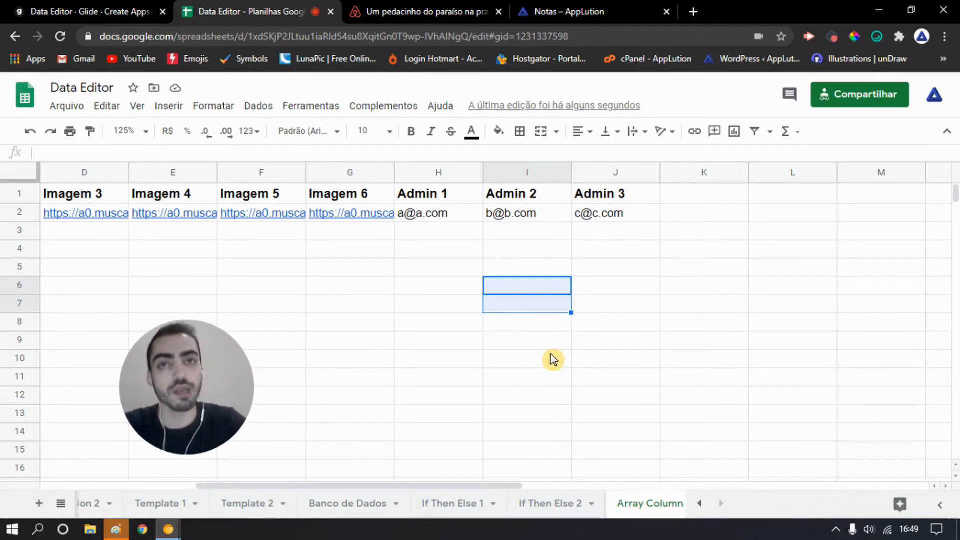
left_click_drag(435, 214, 643, 218)
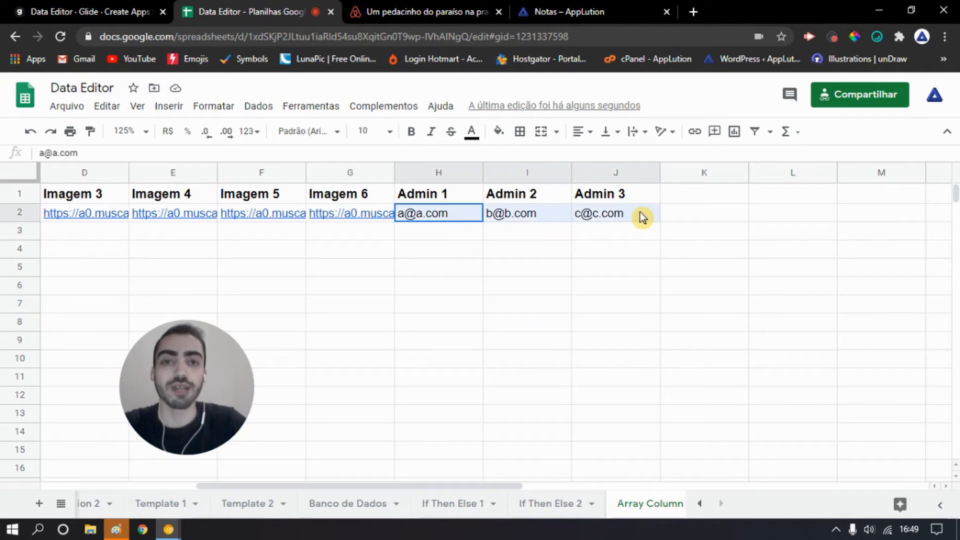
left_click(650, 303)
left_click_drag(429, 217, 654, 217)
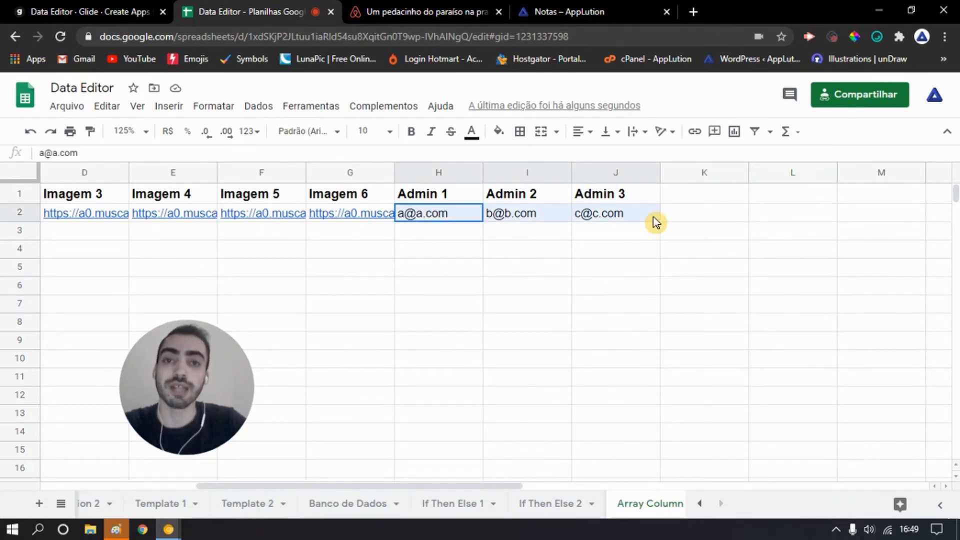
left_click(657, 323)
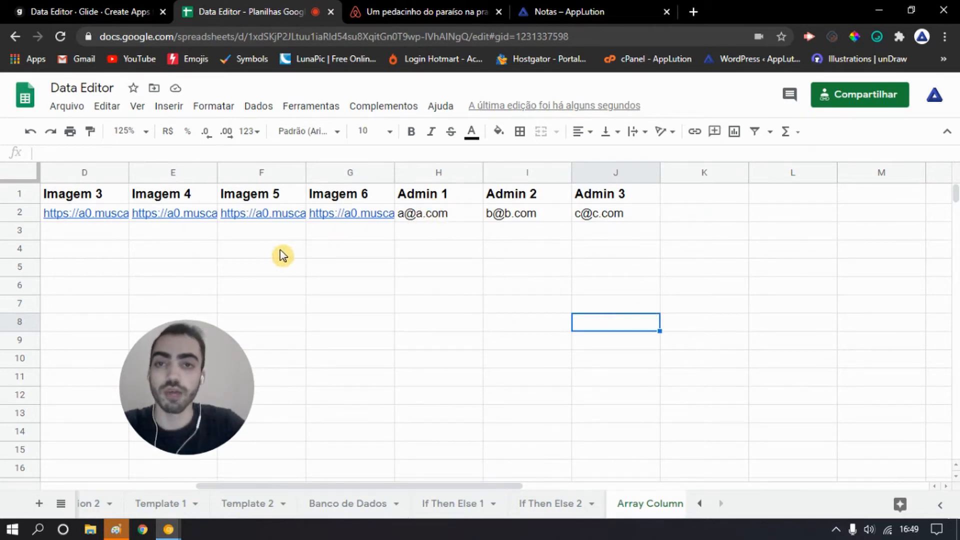
left_click(435, 216)
left_click(535, 217)
left_click(603, 217)
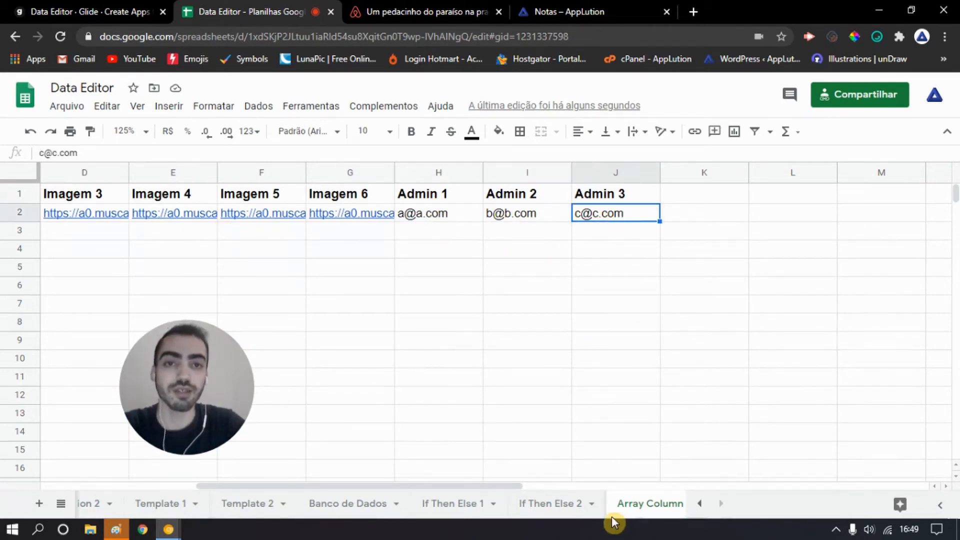
- Point out the numbered Admin 1, Admin 2 and Admin 3 headers and the free column after them
left_click(437, 200)
left_click(503, 200)
left_click(613, 200)
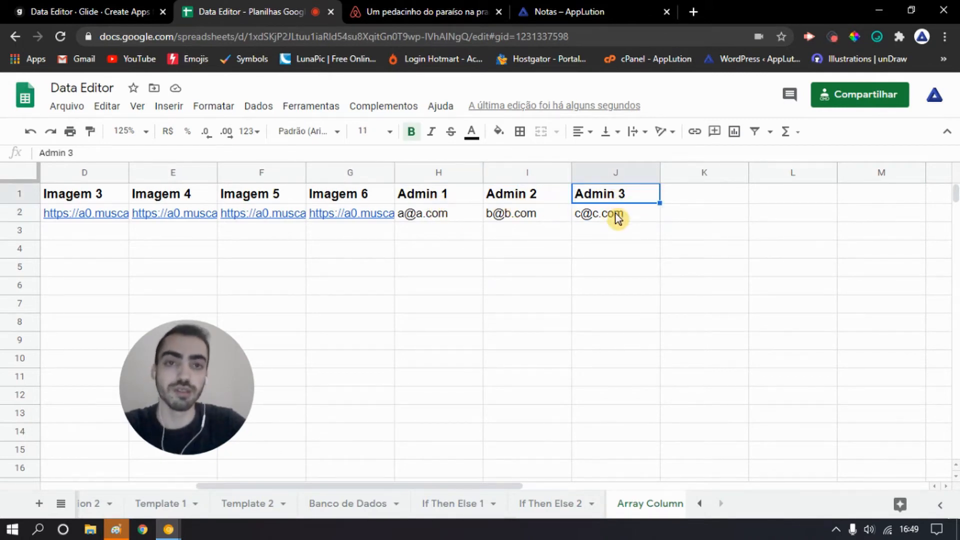
left_click(686, 198)
mouse_move(603, 214)
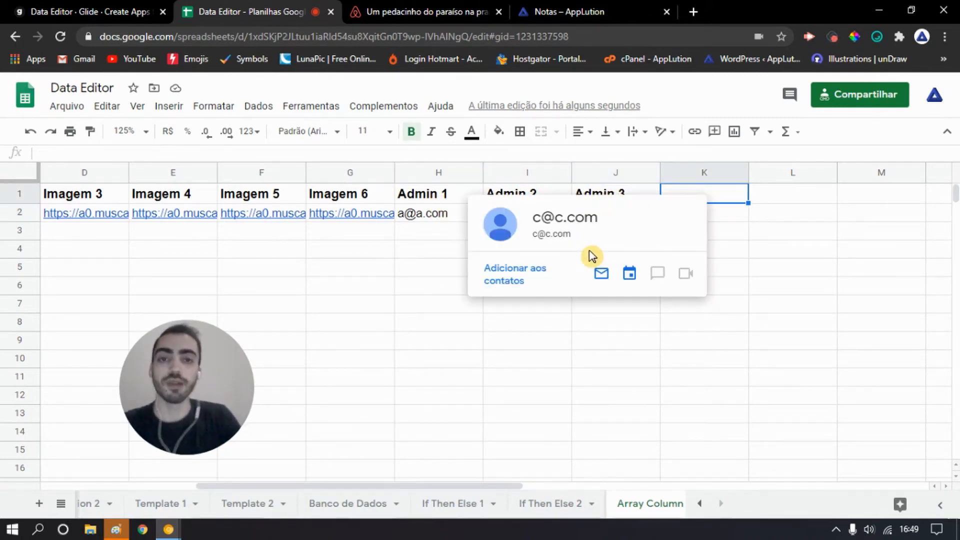
left_click(370, 394)
left_click(408, 344)
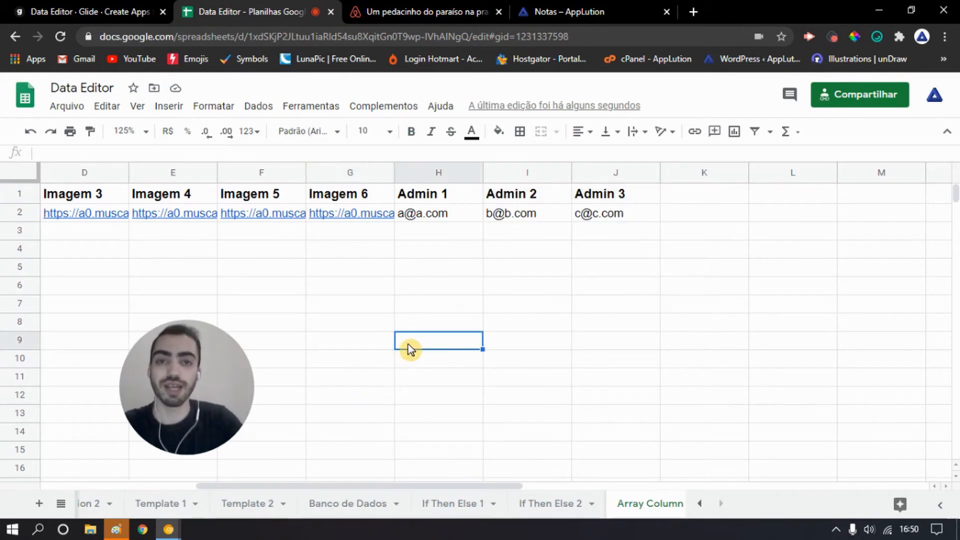
- Switch to Glide's Data Editor and add a column labelled R_ADMIN of type Relation to the Array Column table
left_click(75, 5)
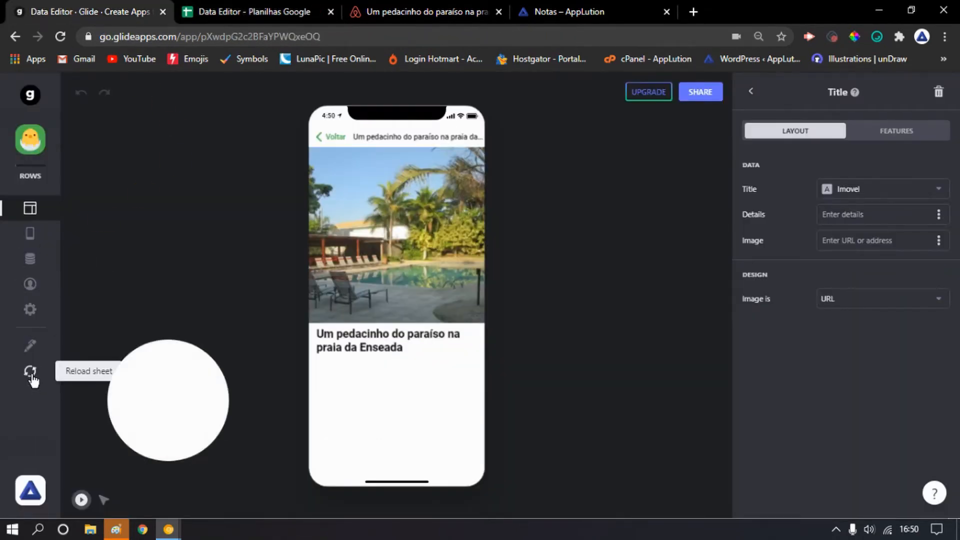
left_click(31, 259)
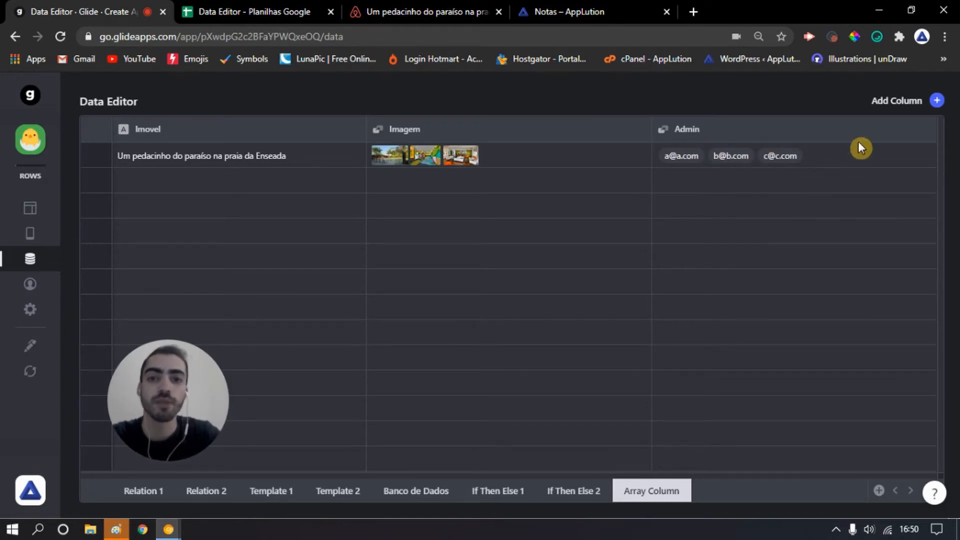
left_click(938, 101)
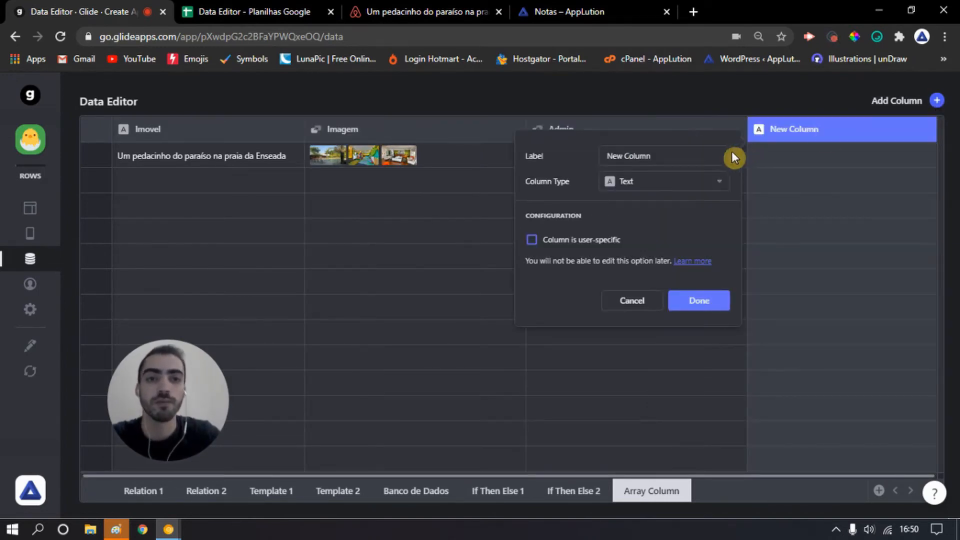
triple_click(679, 160)
type("R_ADMIN")
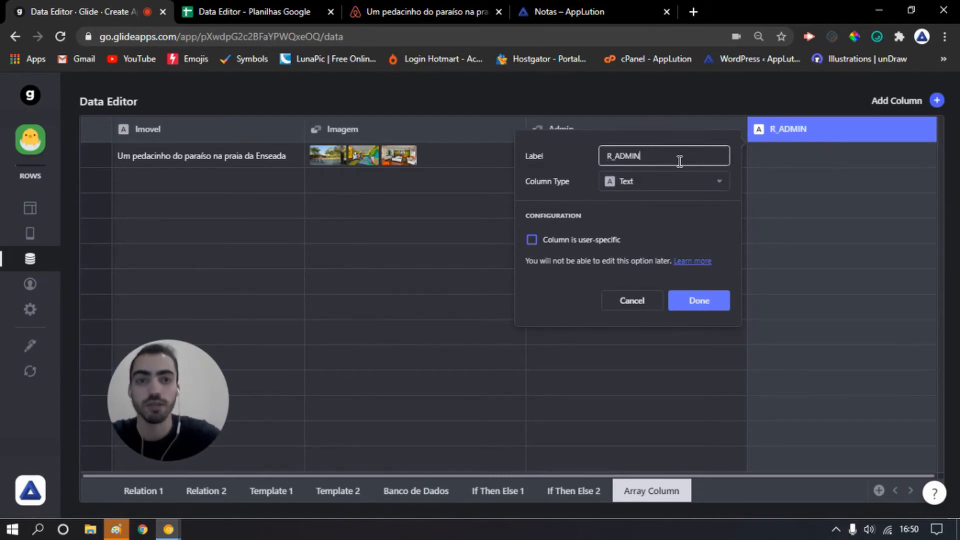
left_click(651, 185)
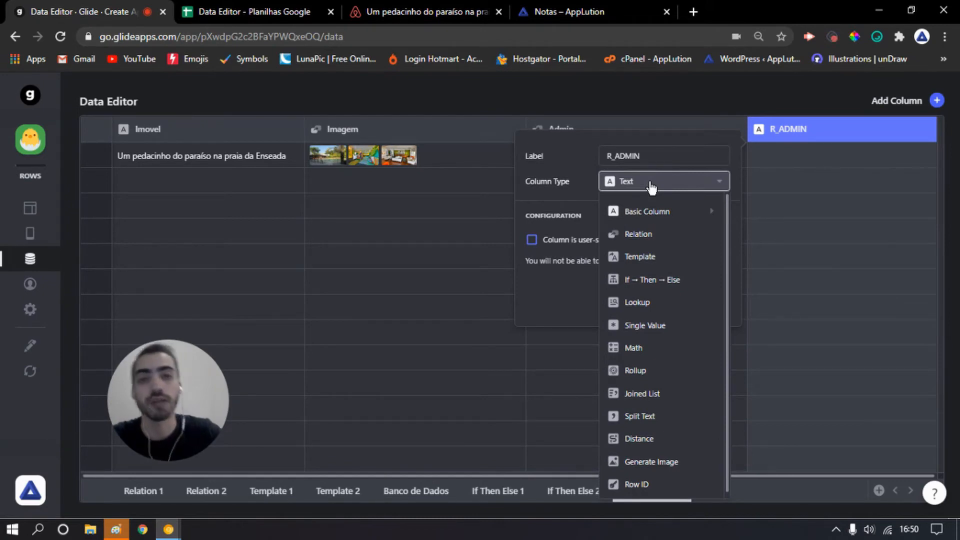
left_click(664, 235)
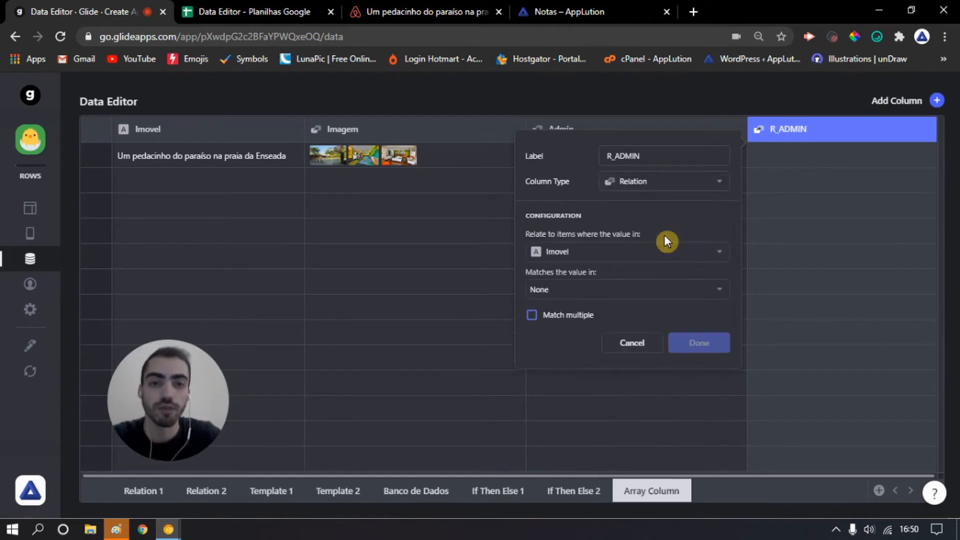
- Relate the Admin array to the Email column of Relation 1 with multiple matches allowed, and save the R_ADMIN column
left_click(601, 255)
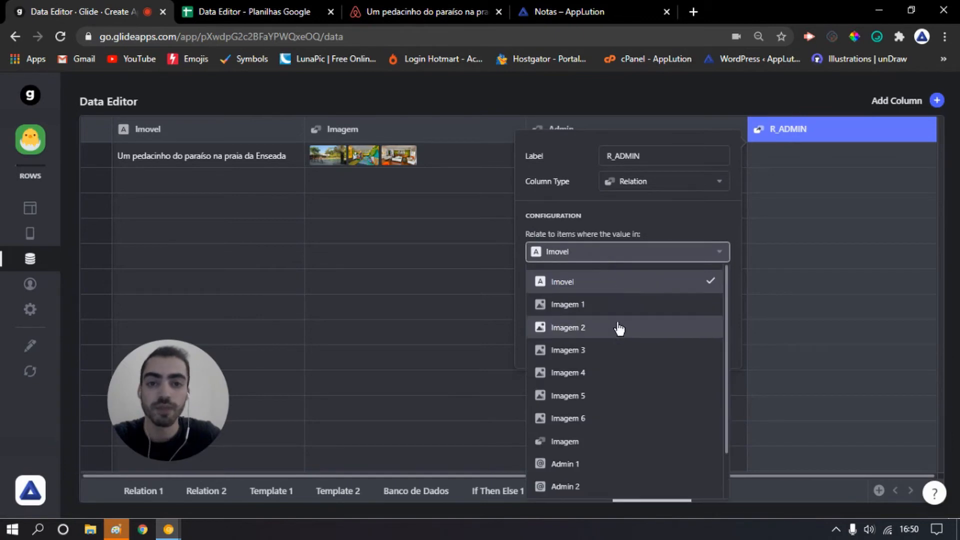
scroll(617, 350, "down", 2)
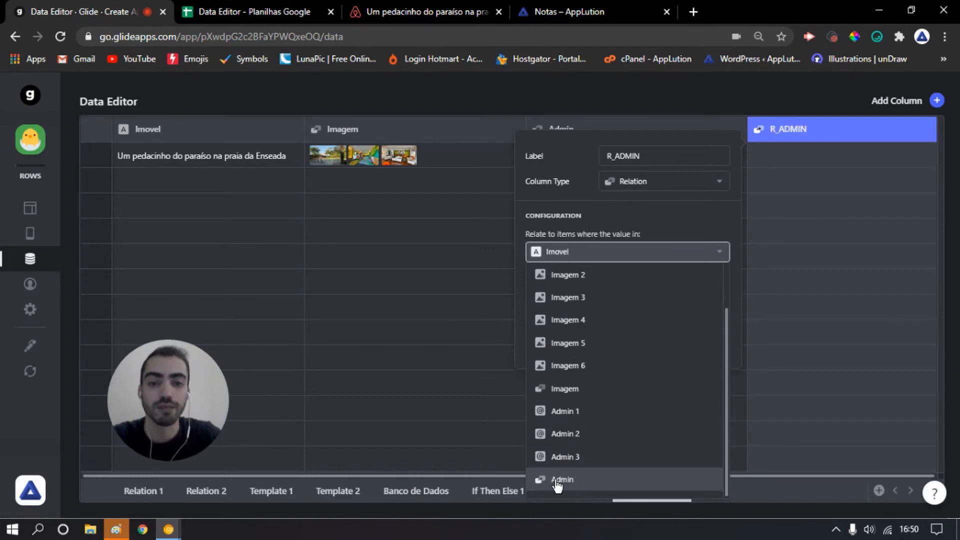
left_click(572, 481)
left_click(572, 292)
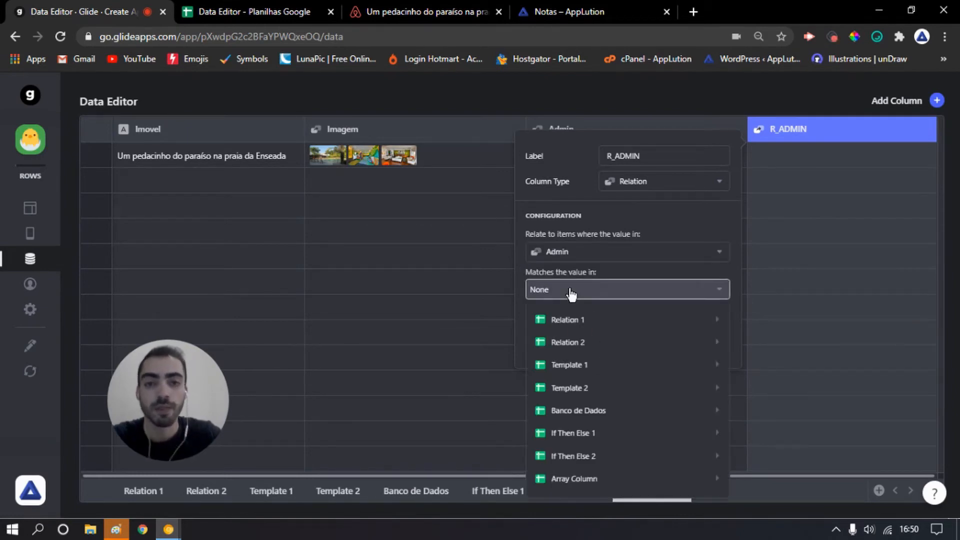
mouse_move(578, 324)
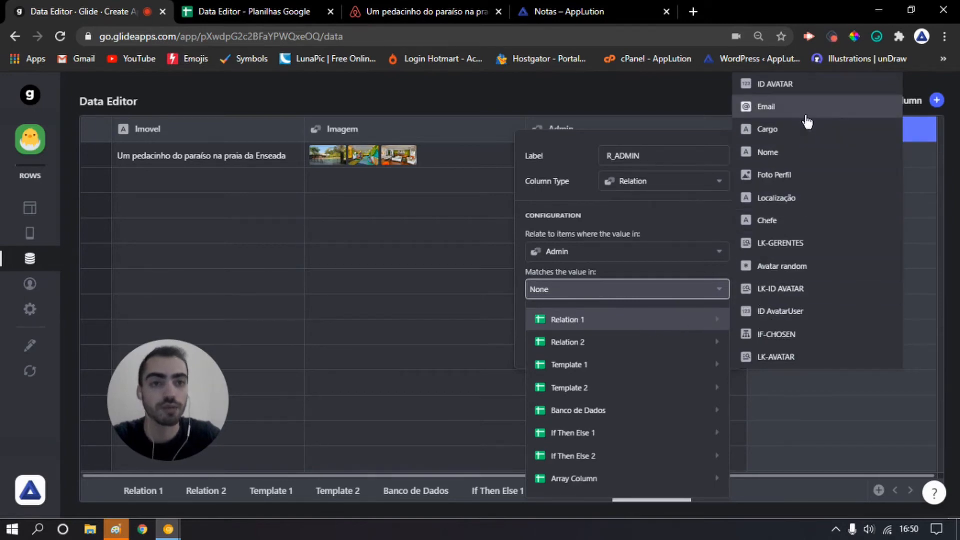
left_click(784, 107)
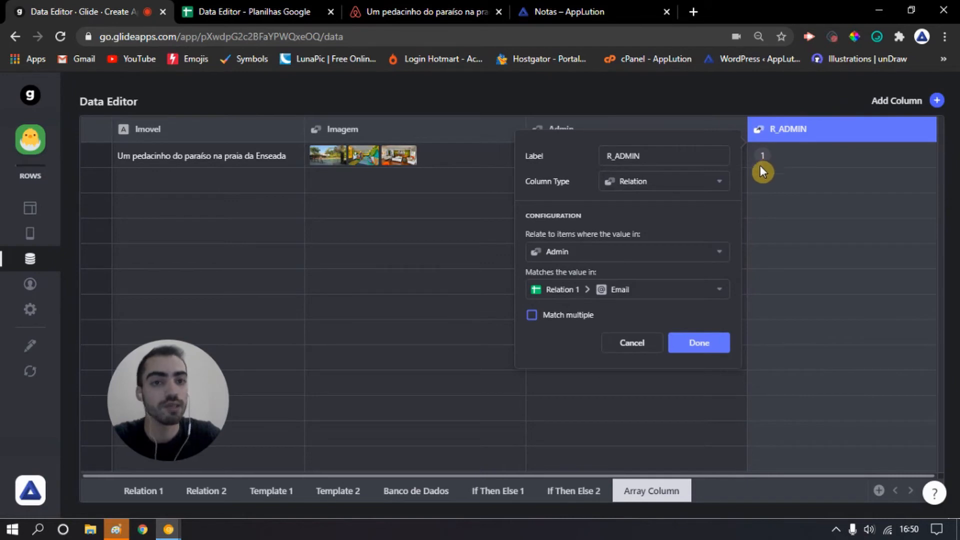
left_click(560, 317)
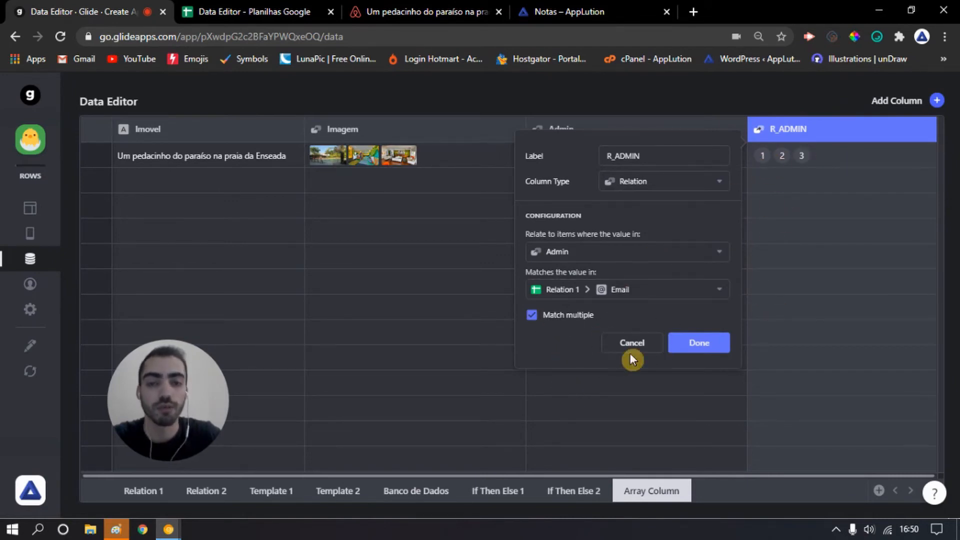
left_click(703, 352)
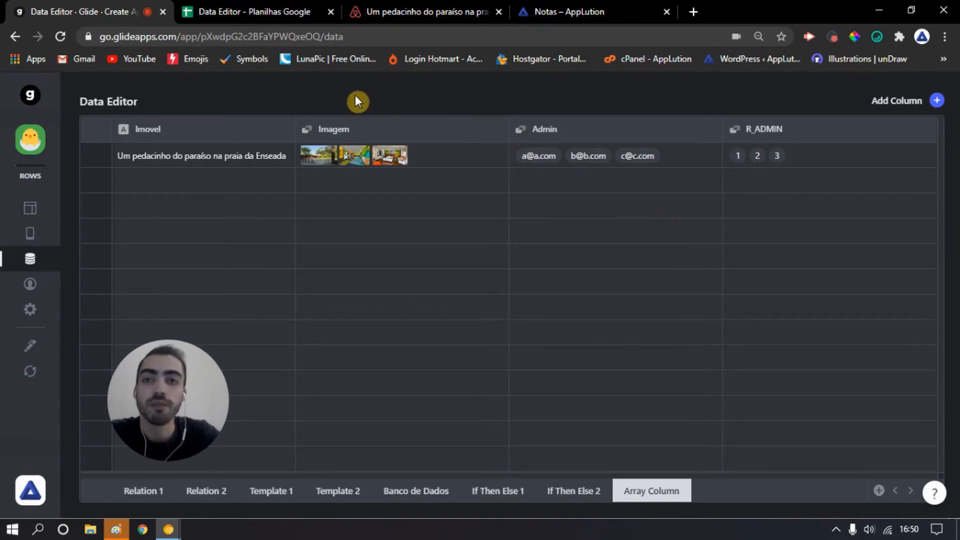
- Switch to the Google Sheets spreadsheet and enter the header Categoria 1 in cell K1
left_click(231, 7)
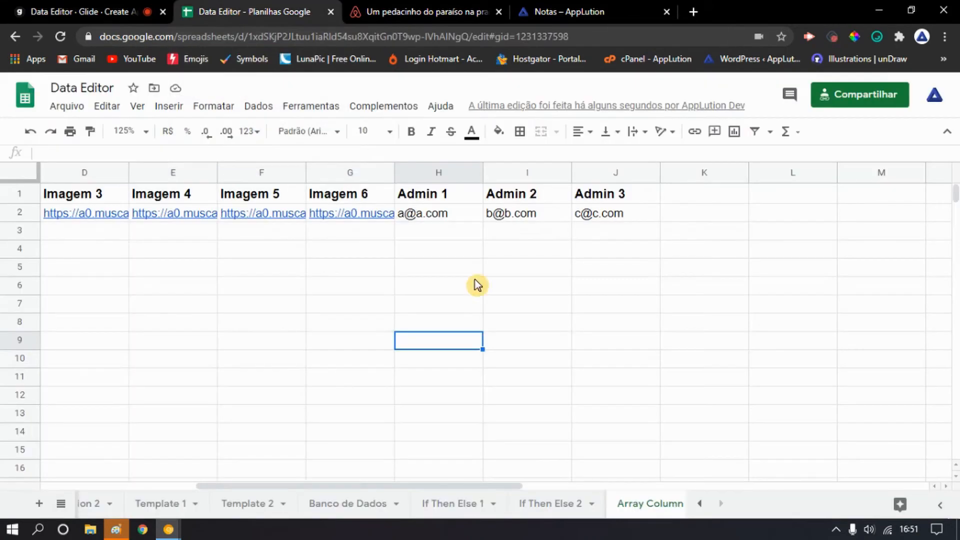
left_click(679, 199)
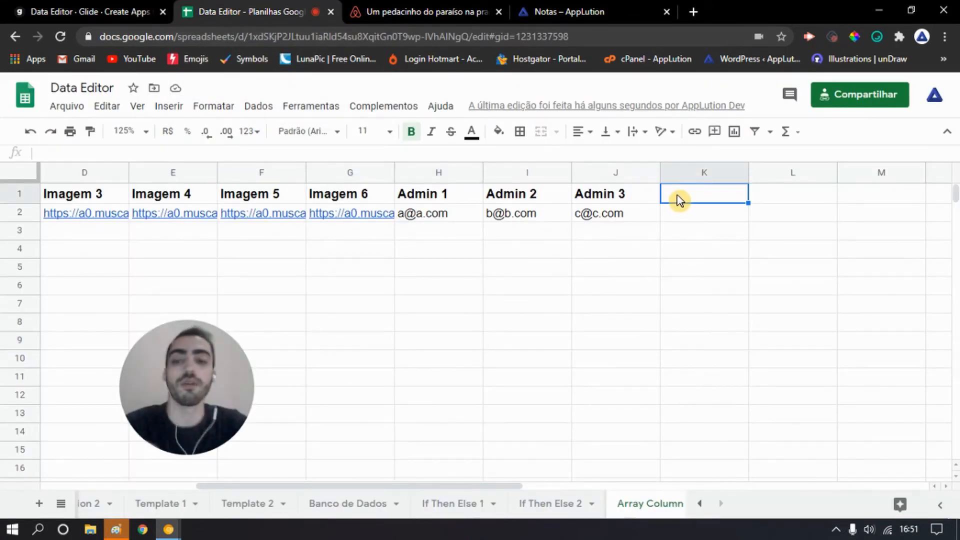
type("Categori")
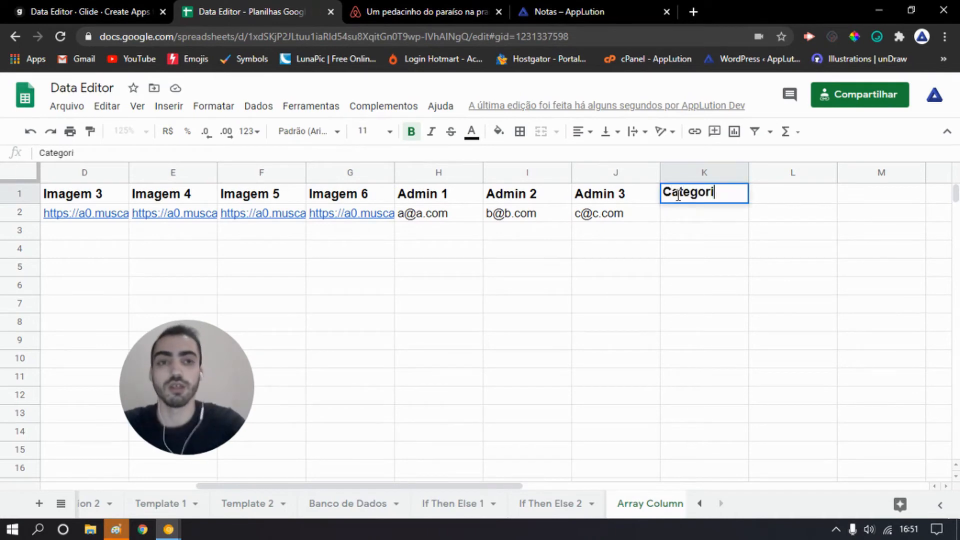
type("a 1")
key("Return")
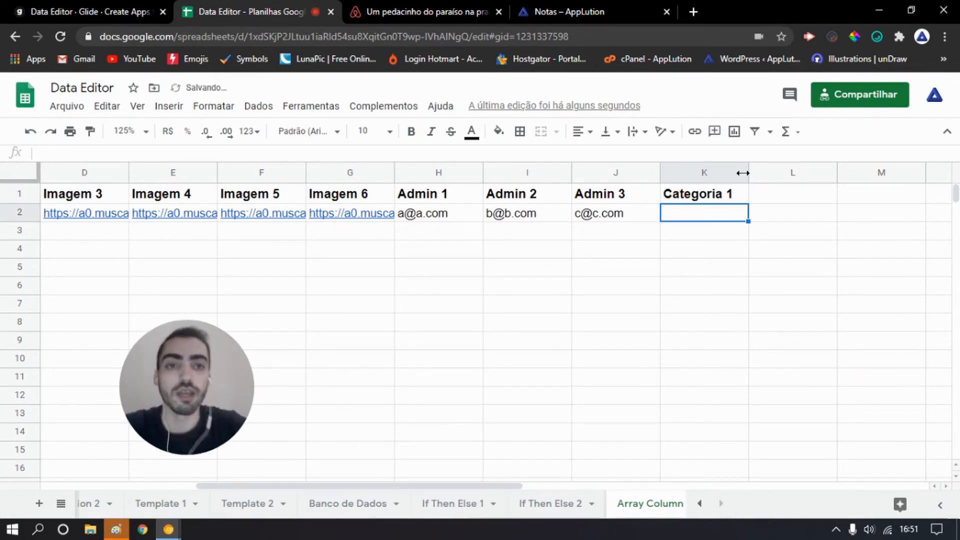
- Extend the Categoria 1 header over the next two columns as Categoria 2 and Categoria 3
left_click(727, 199)
left_click_drag(490, 486, 575, 488)
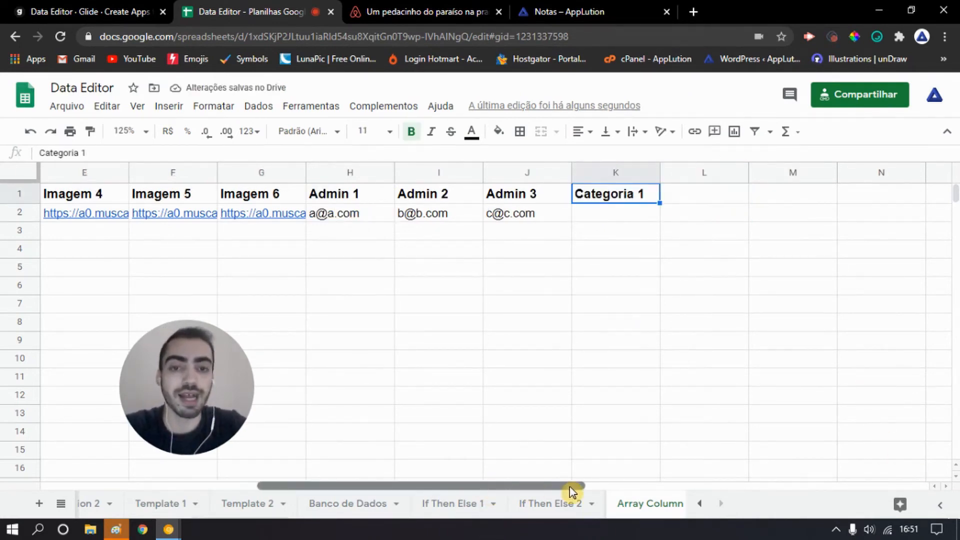
left_click_drag(571, 203, 740, 225)
left_click(736, 285)
- Rename the Categoria 1 header as Região 1 and extend it over the next two headers as Região 2 and Região 3
left_click(517, 202)
double_click(519, 198)
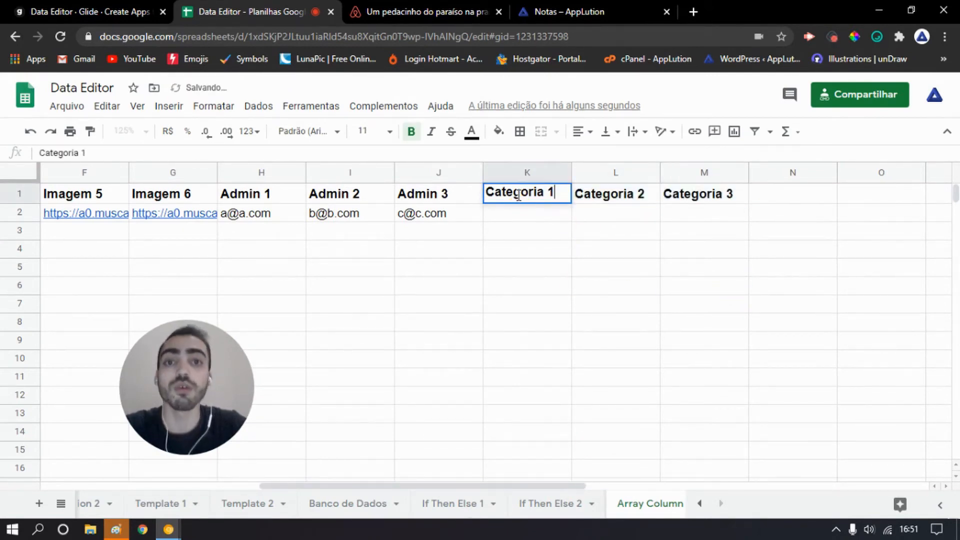
double_click(519, 193)
type("Região")
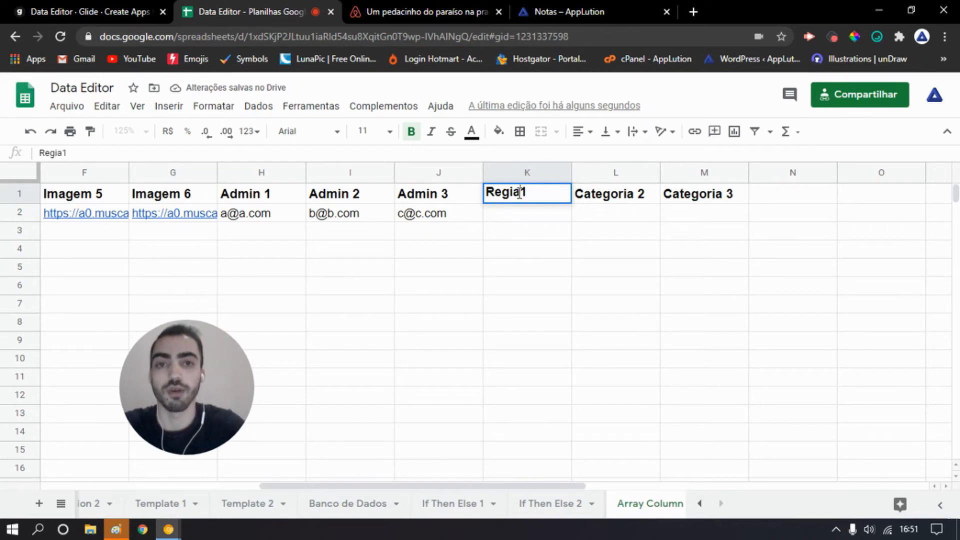
left_click(515, 235)
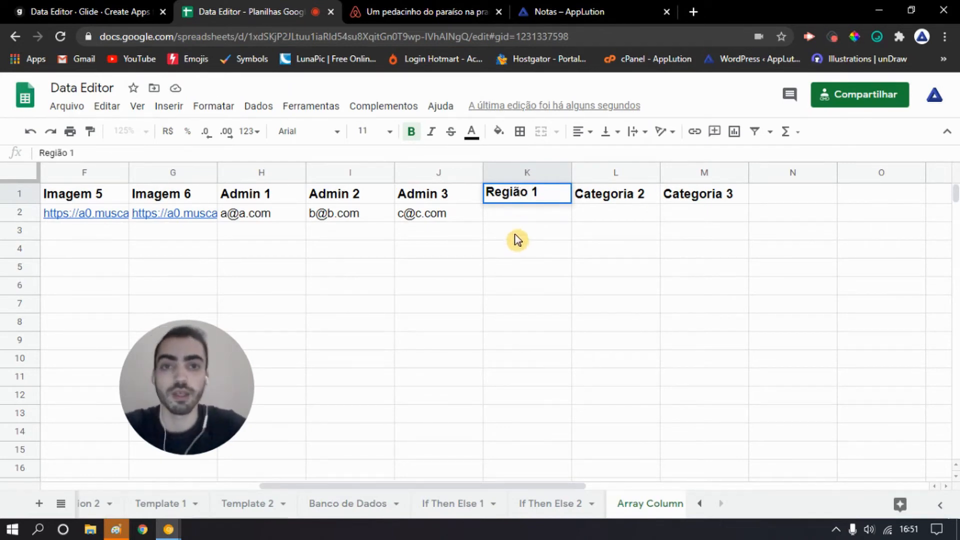
left_click(565, 200)
left_click_drag(571, 203, 709, 206)
left_click(709, 253)
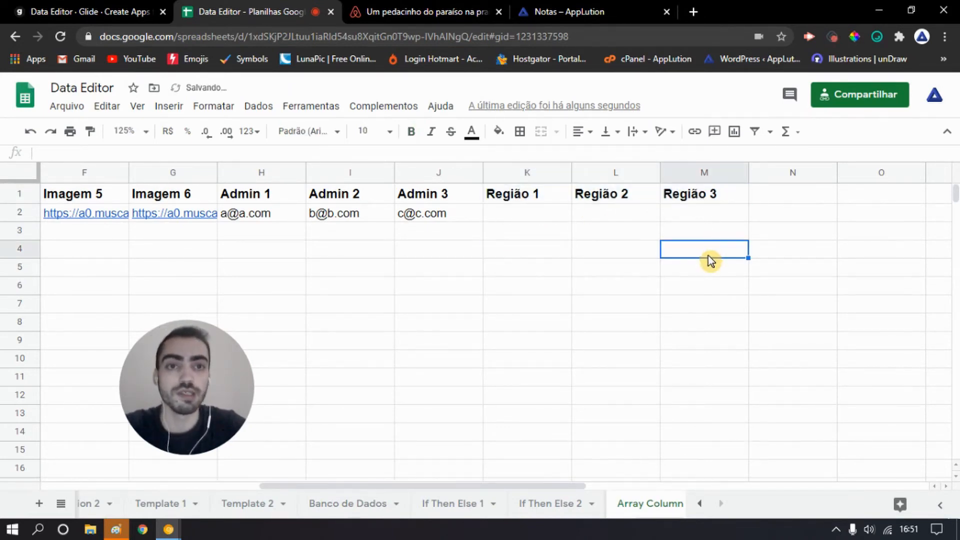
- Copy the four locations from São Paulo to Goiás in the Localizações column of the Relation 2 sheet
left_click_drag(335, 486, 223, 488)
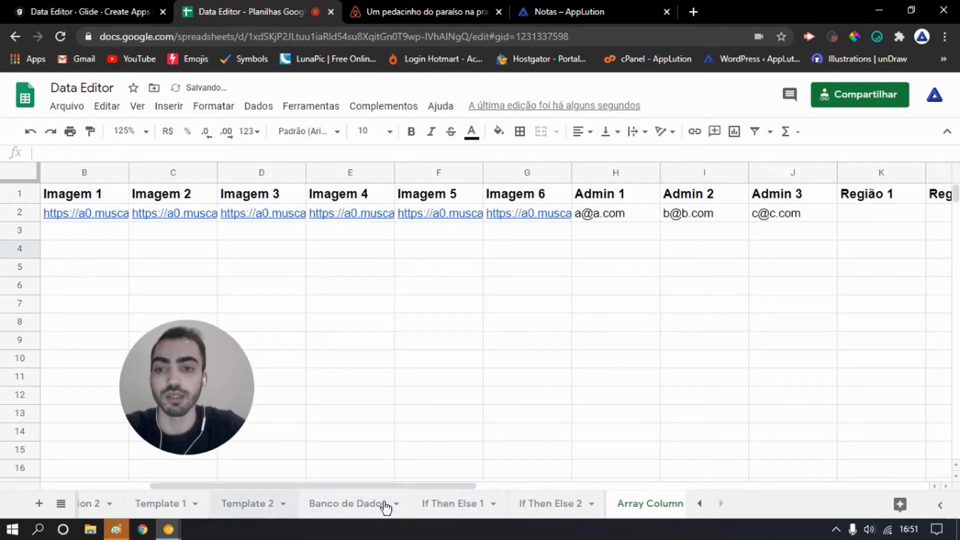
left_click(700, 504)
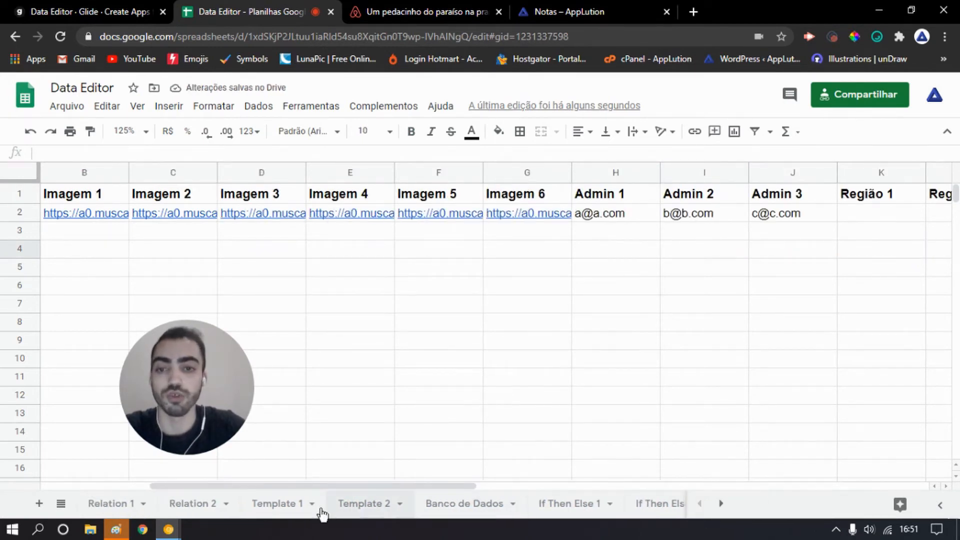
left_click(200, 505)
left_click_drag(89, 215, 91, 269)
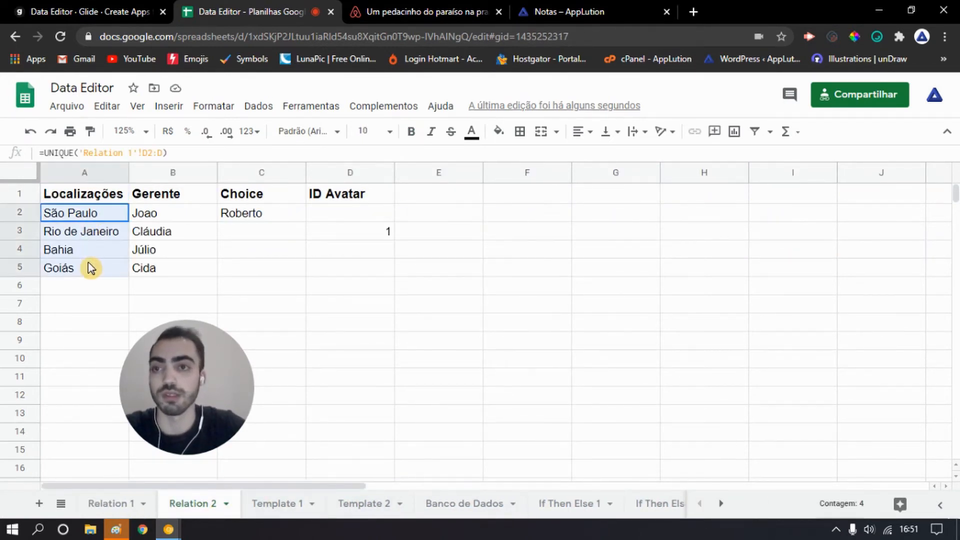
key("ctrl+c")
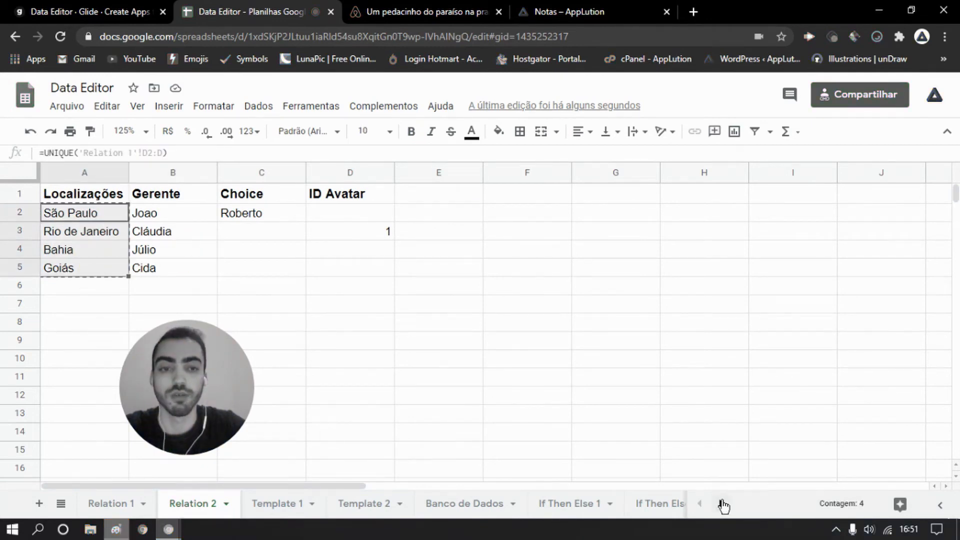
- Paste the copied locations as plain values under the Região 1 header in the Array Column sheet
left_click(721, 503)
left_click(628, 503)
left_click_drag(453, 486, 560, 488)
left_click(525, 213)
key("ctrl+v")
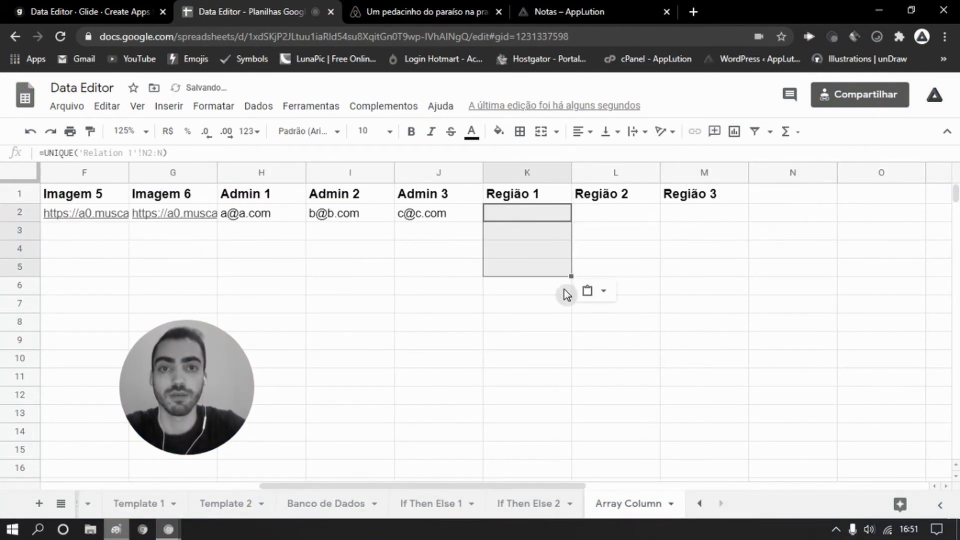
left_click(596, 236)
- Move Rio de Janeiro, Bahia and Goiás into row 2 beside São Paulo, one per column, and extend the headers to Região 4
left_click(535, 235)
left_click_drag(535, 240, 610, 219)
left_click(518, 253)
left_click_drag(516, 257, 700, 220)
left_click(519, 270)
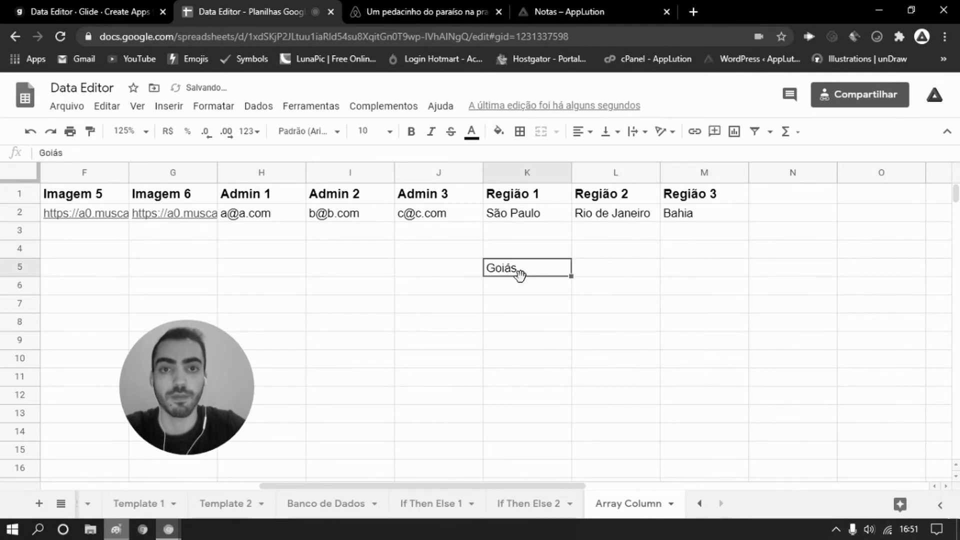
left_click_drag(519, 276, 792, 219)
left_click_drag(615, 194, 792, 200)
left_click(761, 274)
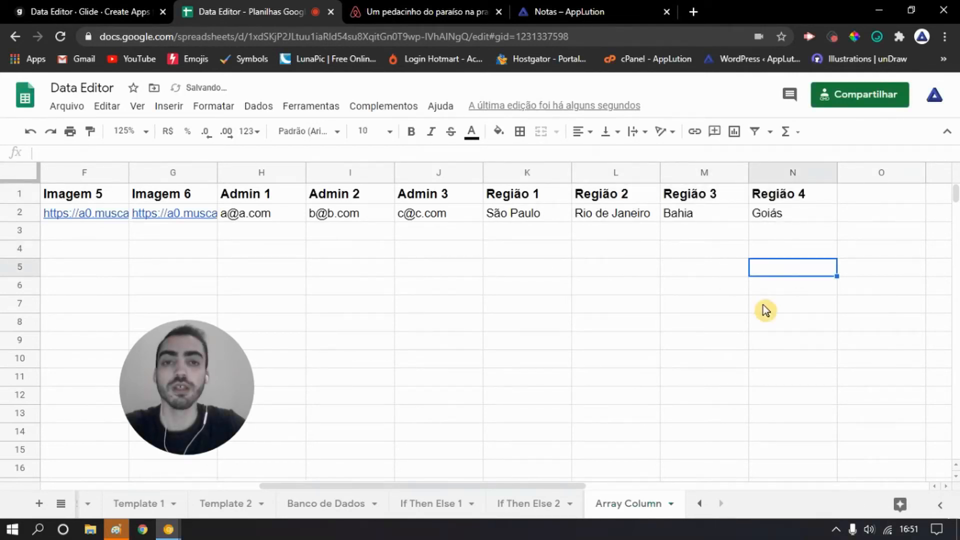
- Review the Região 1 to Região 4 headers and the locations under them as one numbered set
left_click_drag(519, 200, 765, 197)
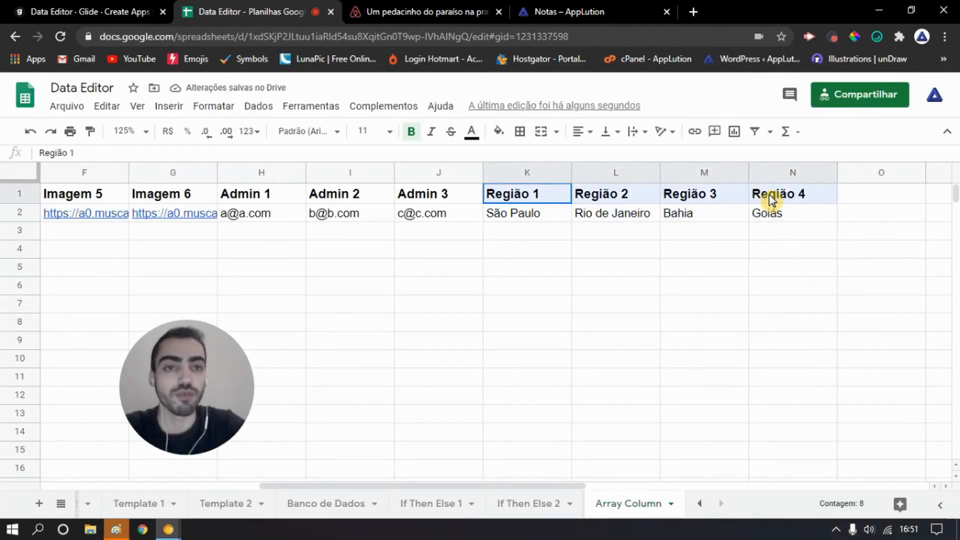
left_click(776, 305)
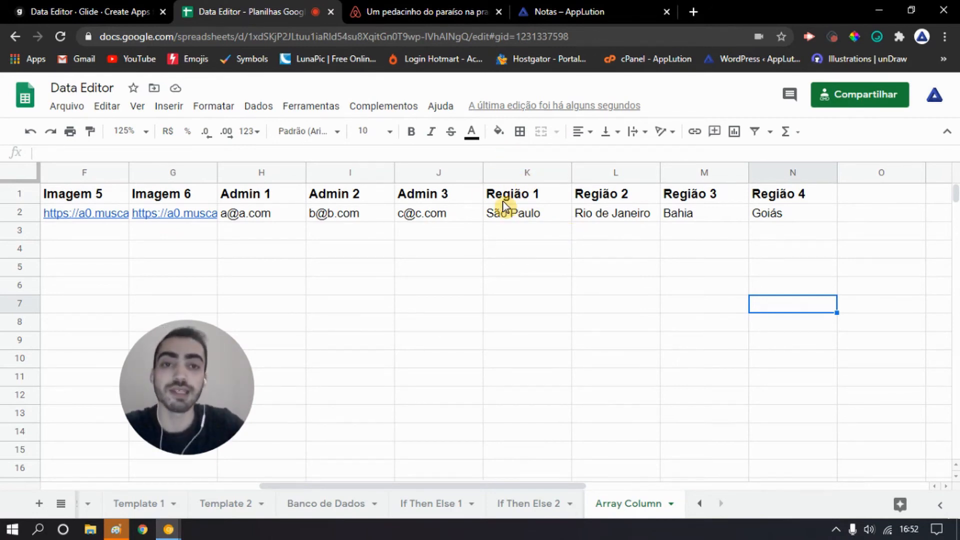
left_click(620, 218)
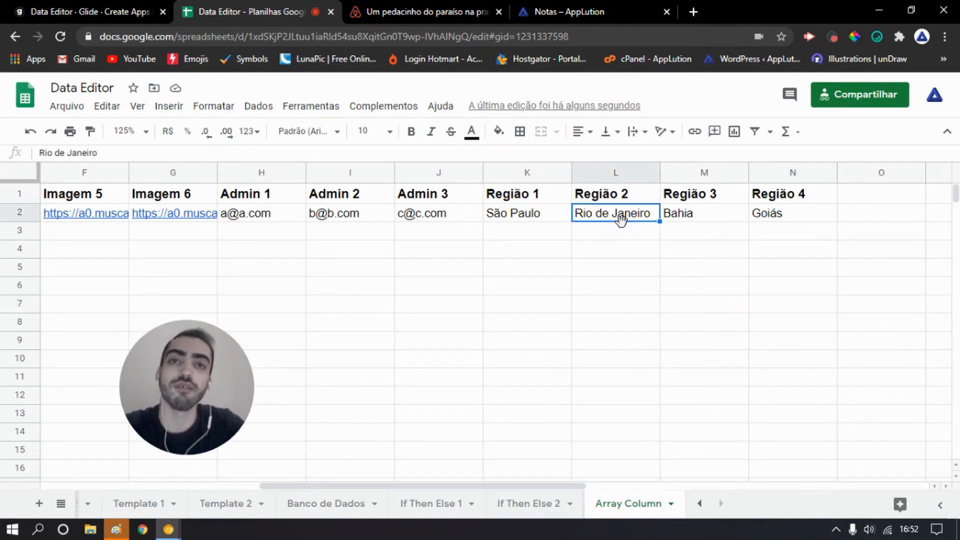
- Check each location in row 2, from São Paulo to Goiás, in its own numbered Região column
left_click(697, 214)
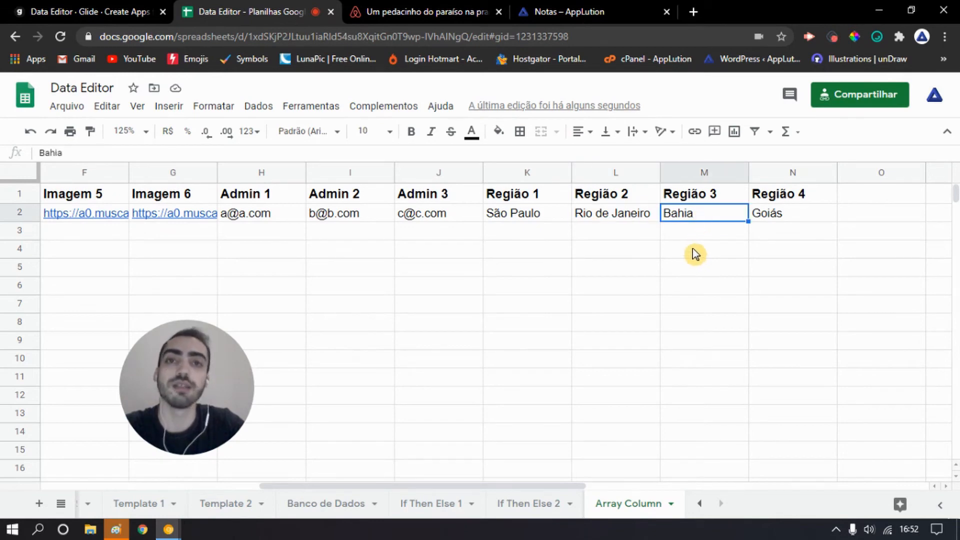
left_click(530, 218)
left_click(635, 220)
left_click(674, 220)
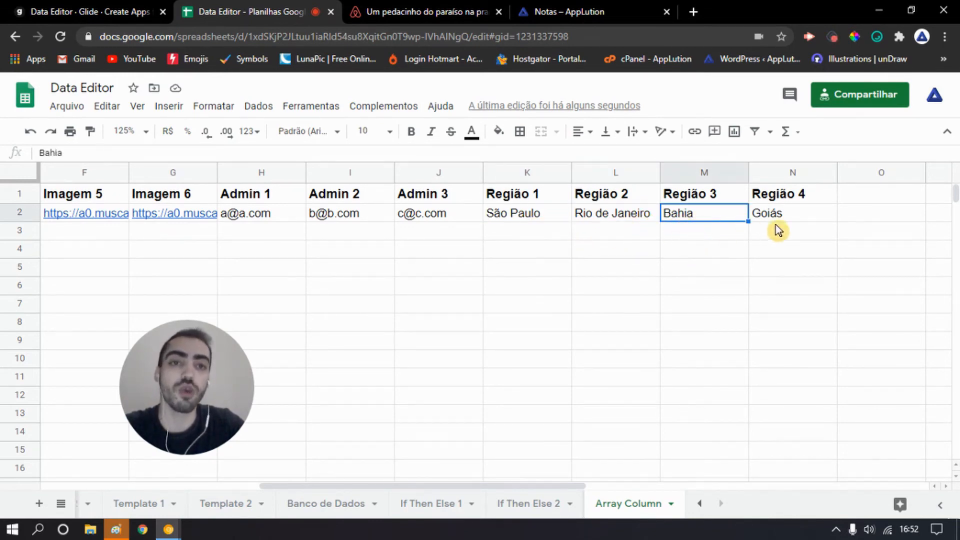
left_click(776, 229)
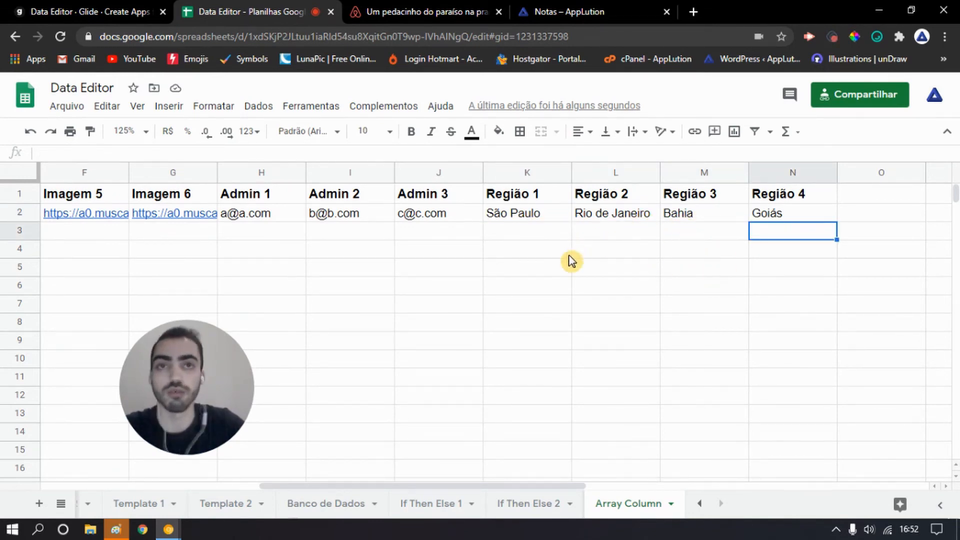
- Switch to the Glide Data Editor and reload the spreadsheet data to bring in the Região columns
left_click_drag(554, 487, 340, 486)
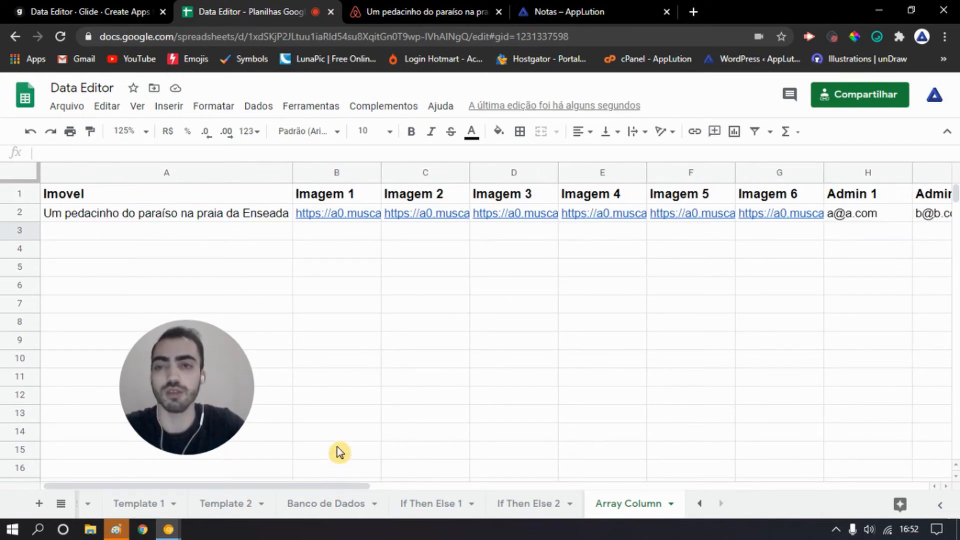
left_click(100, 12)
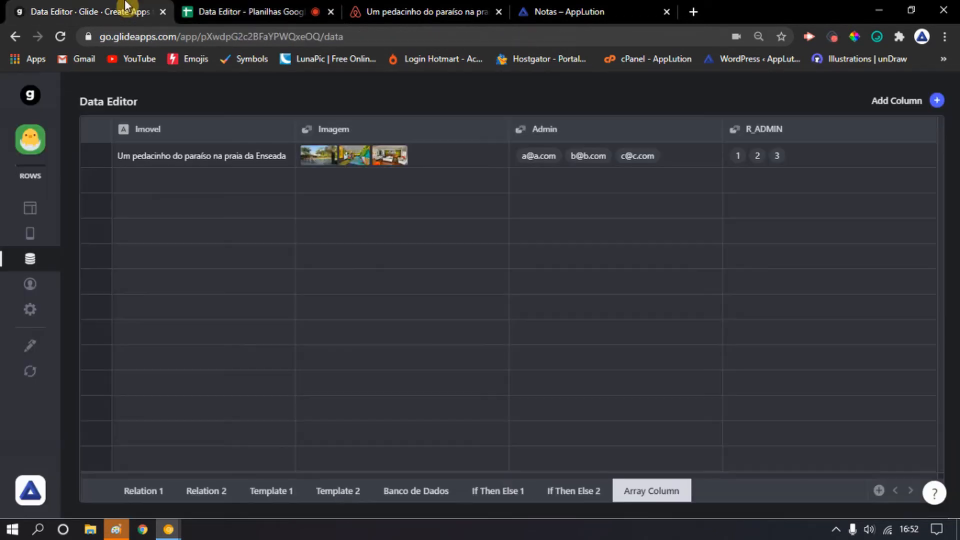
left_click(31, 372)
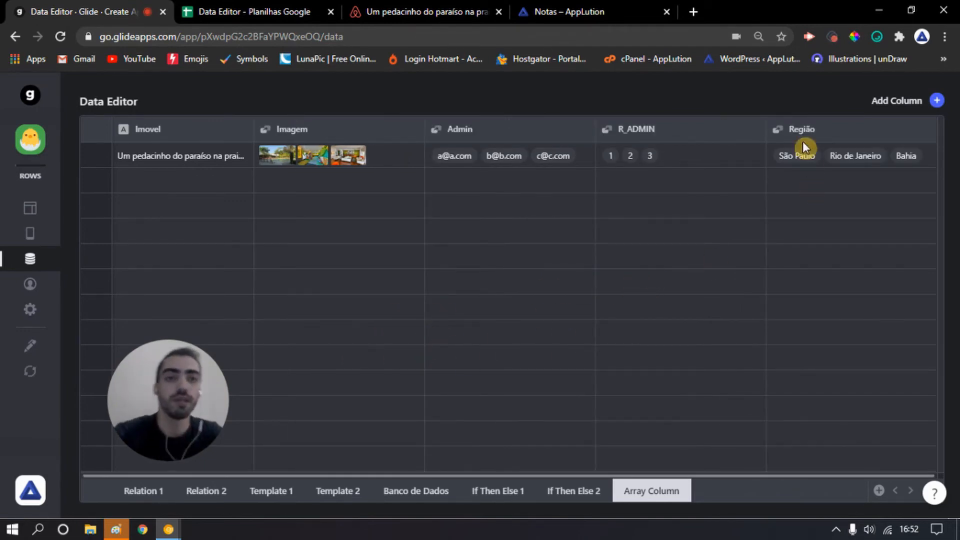
- Compare the Região 1 to Região 4 columns in Google Sheets with the Região array in Glide
left_click(200, 11)
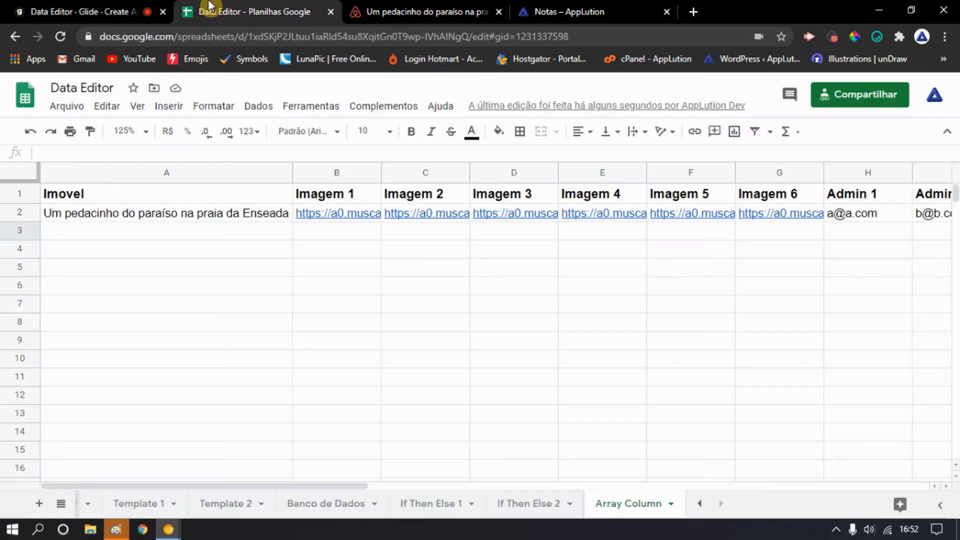
left_click_drag(376, 489, 562, 488)
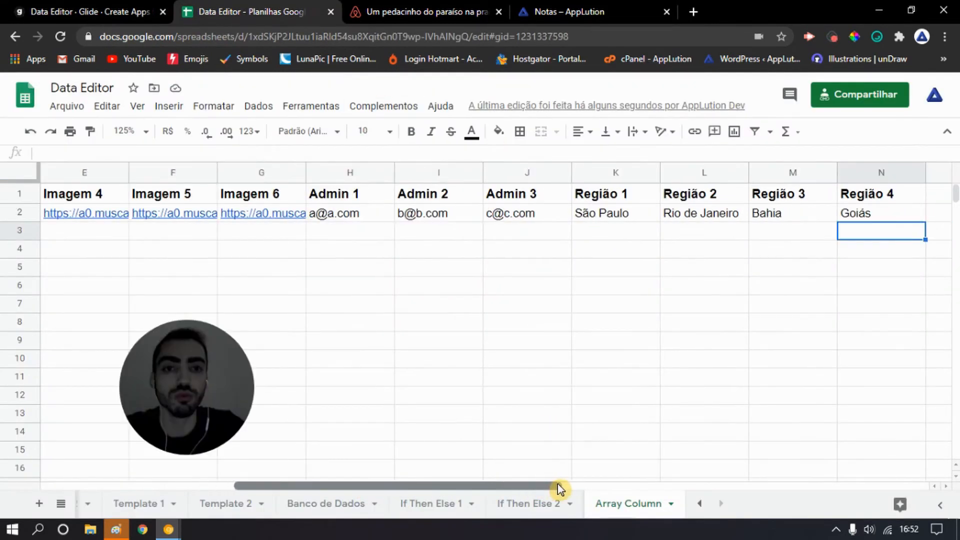
left_click(82, 11)
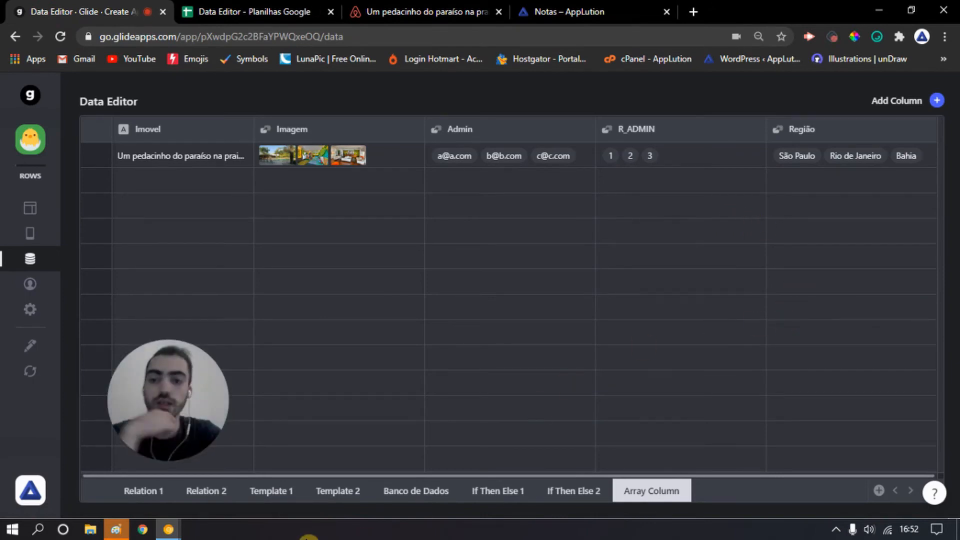
- Add a Relation column labelled R_CASAS to the Relation 2 table
left_click(262, 500)
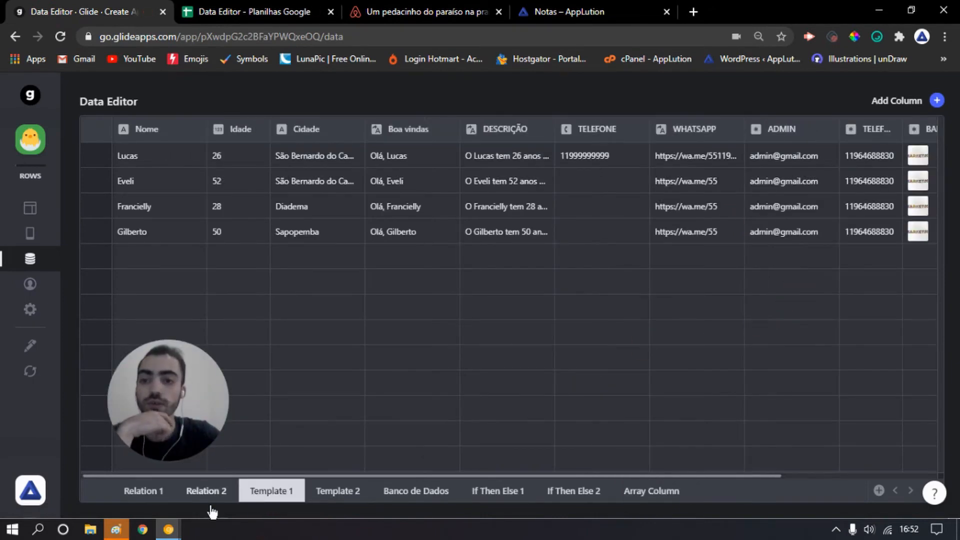
left_click(210, 498)
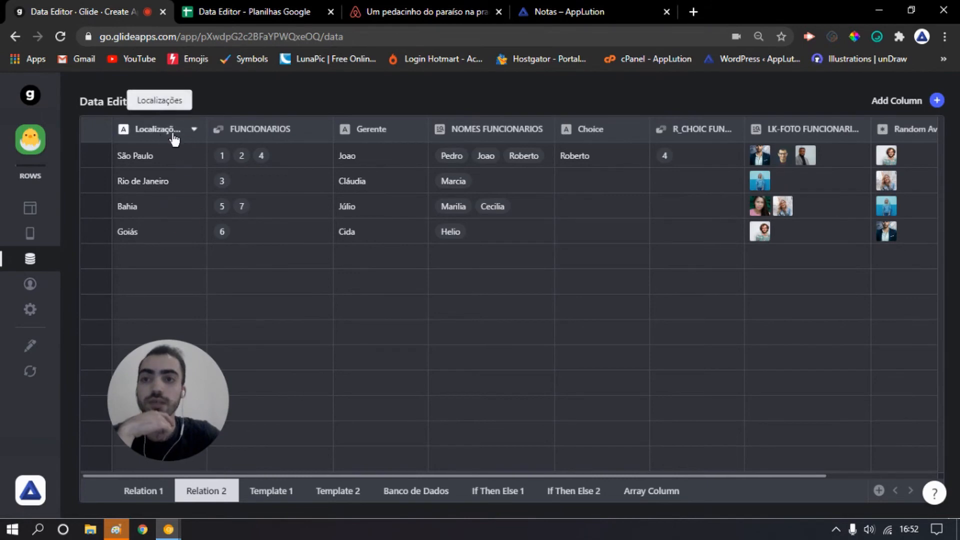
left_click(937, 101)
triple_click(774, 155)
type("R_")
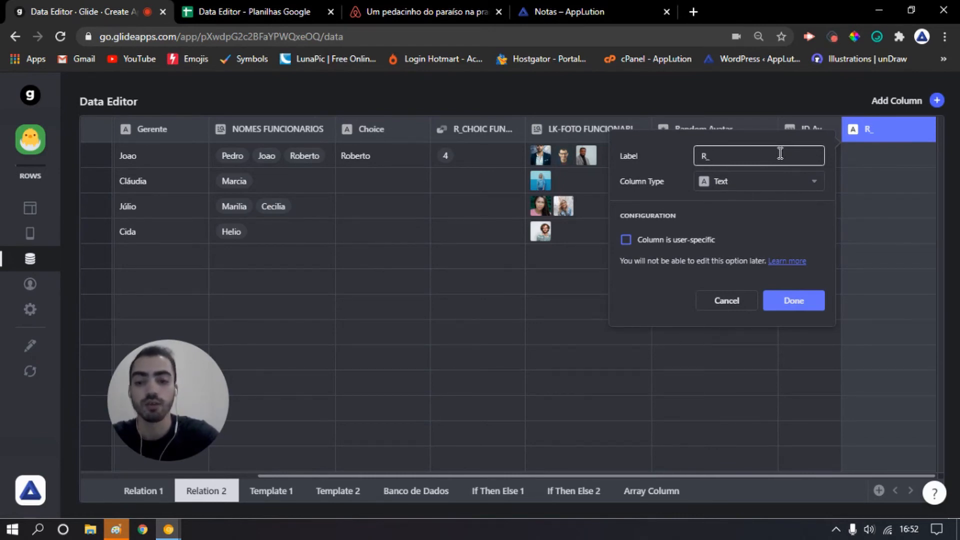
type("CASAS")
left_click(721, 183)
left_click(720, 184)
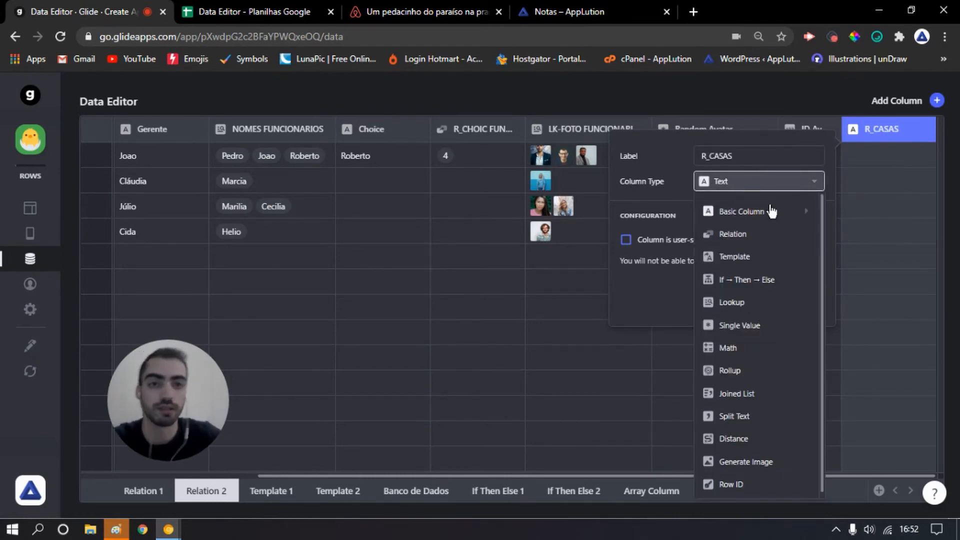
left_click(723, 231)
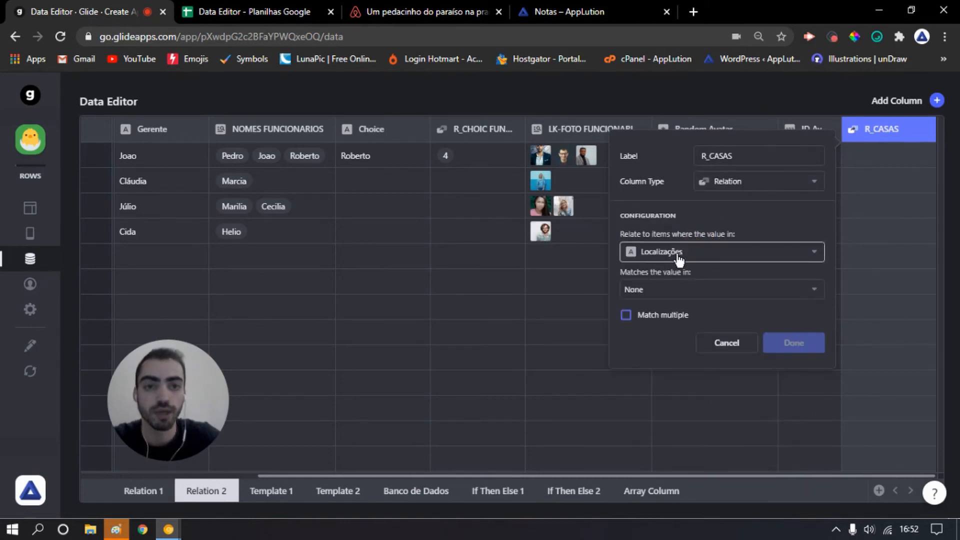
- Match Localizações to Array Column > Região in the R_CASAS relation, enable multiple matches and save the column
left_click(679, 257)
left_click(665, 262)
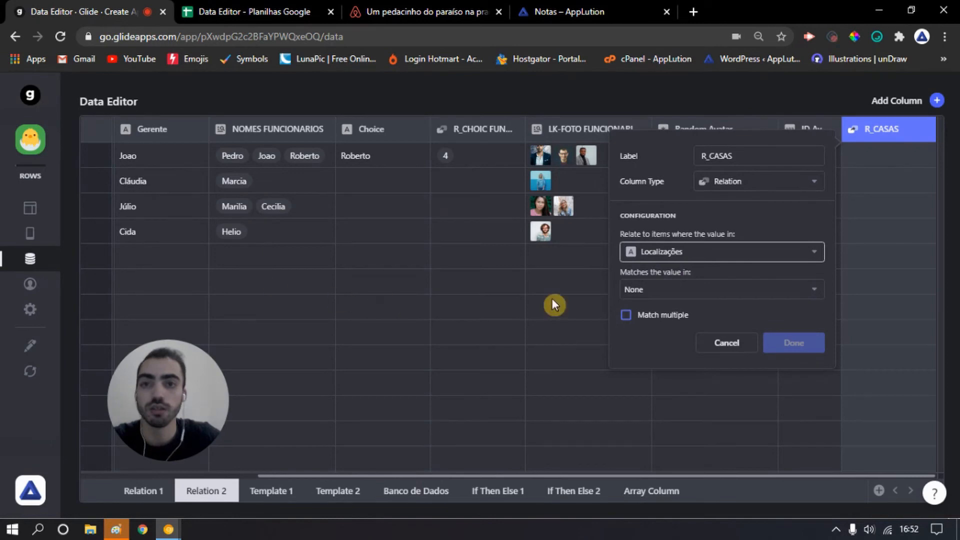
left_click(720, 290)
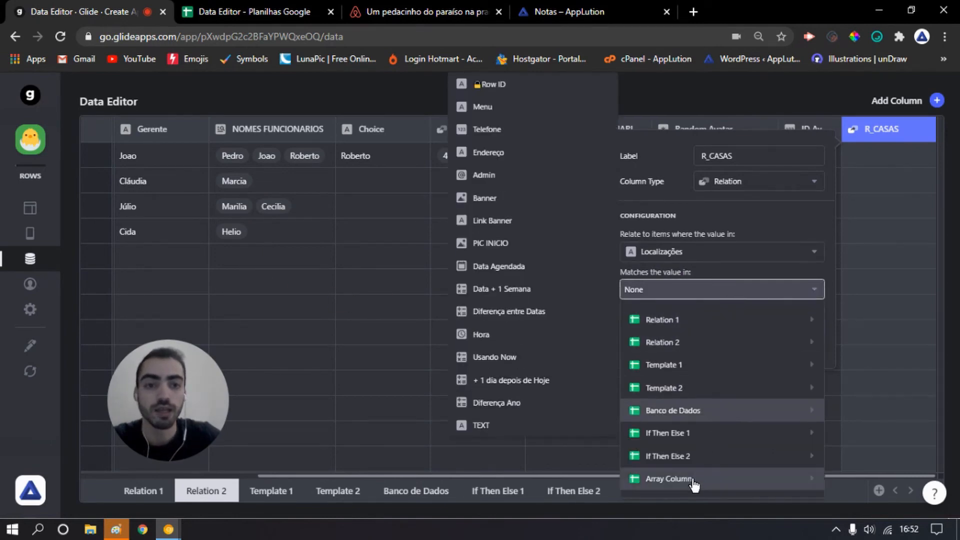
mouse_move(642, 486)
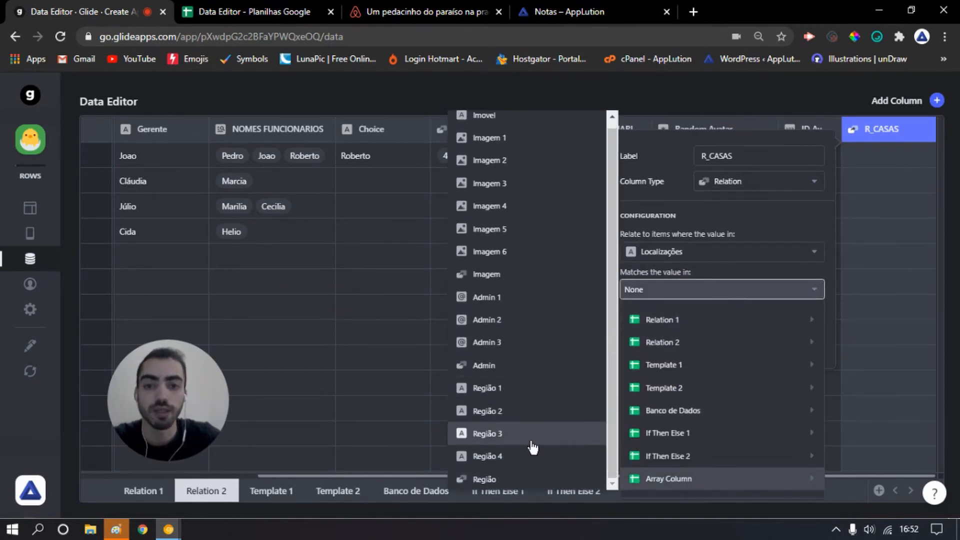
left_click(489, 481)
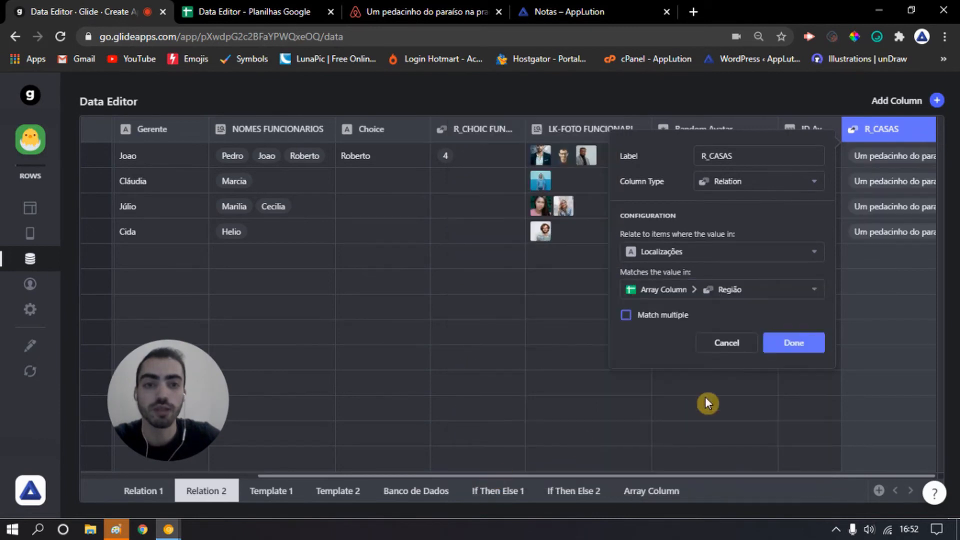
left_click(653, 317)
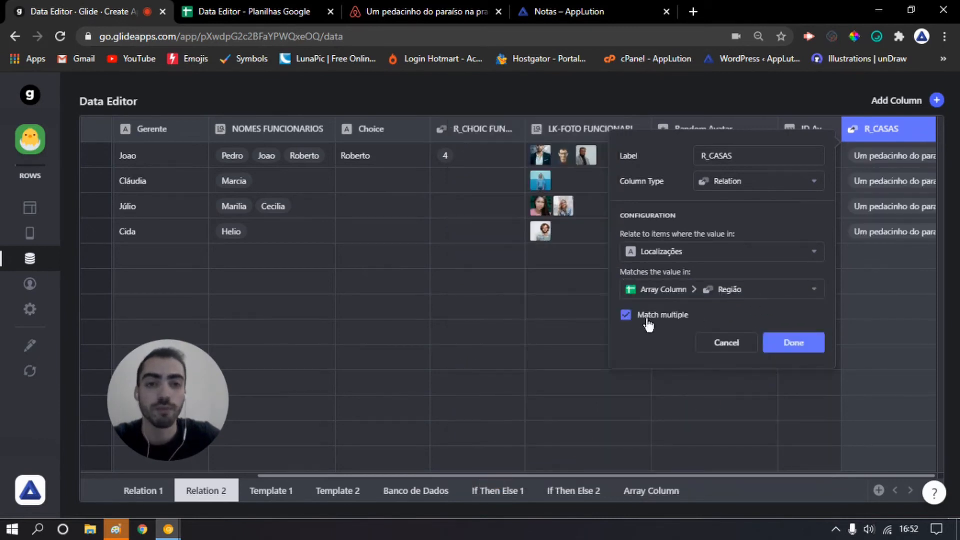
left_click(795, 343)
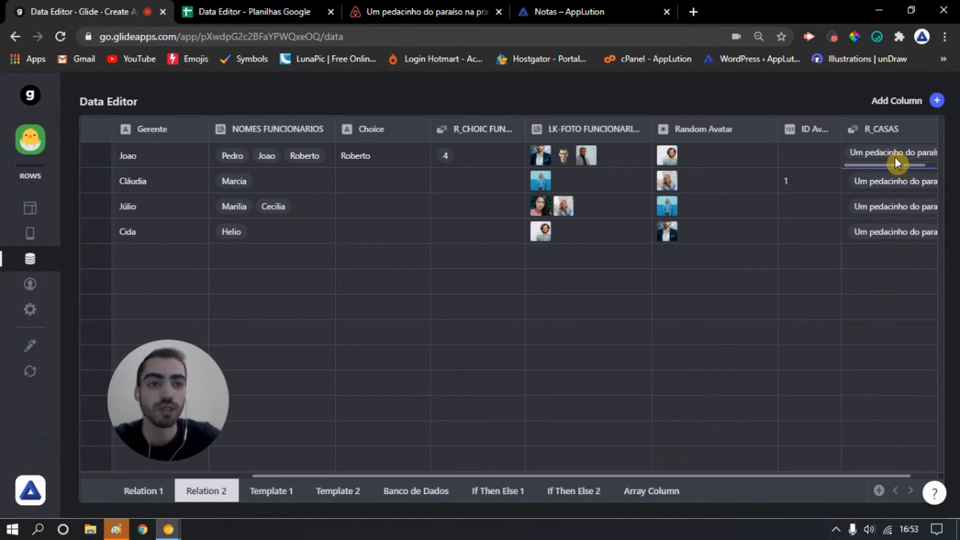
mouse_move(896, 165)
left_mouse_down()
mouse_move(917, 175)
mouse_move(879, 167)
left_mouse_up()
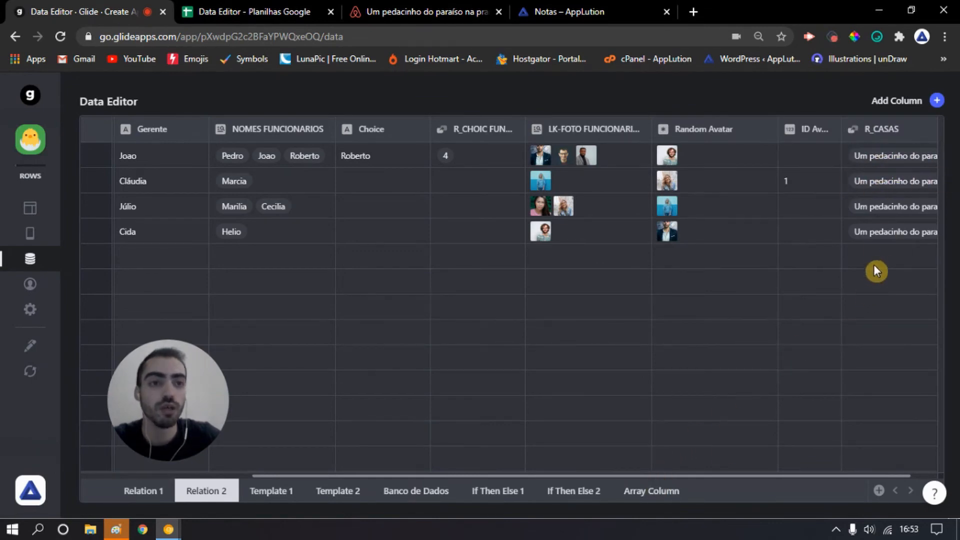
- Add a new column of type Single Value to the Array Column table
left_click(646, 491)
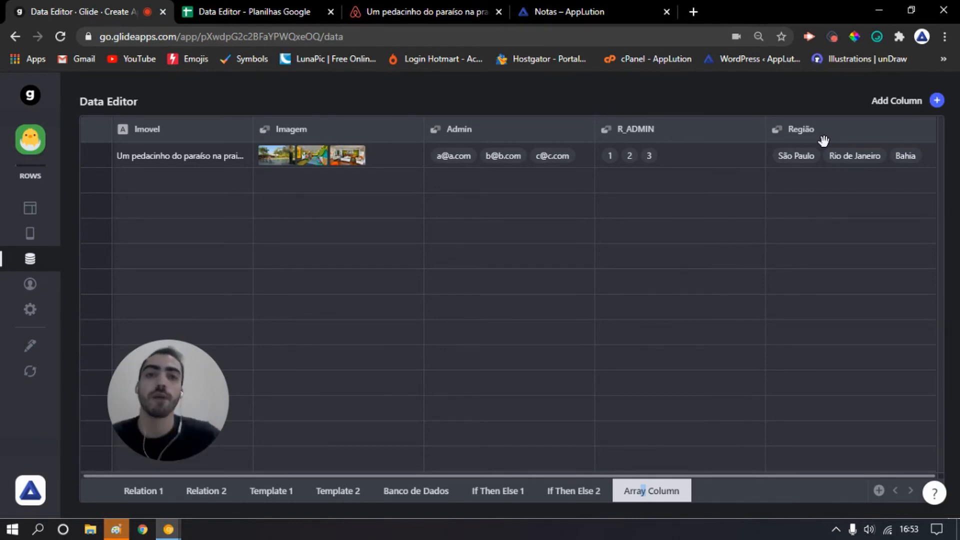
left_click(937, 100)
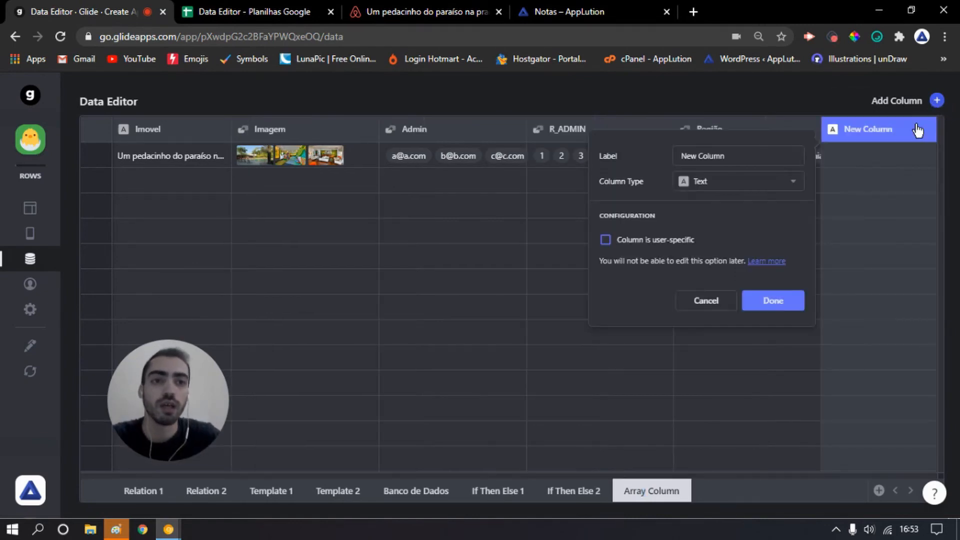
left_click(749, 183)
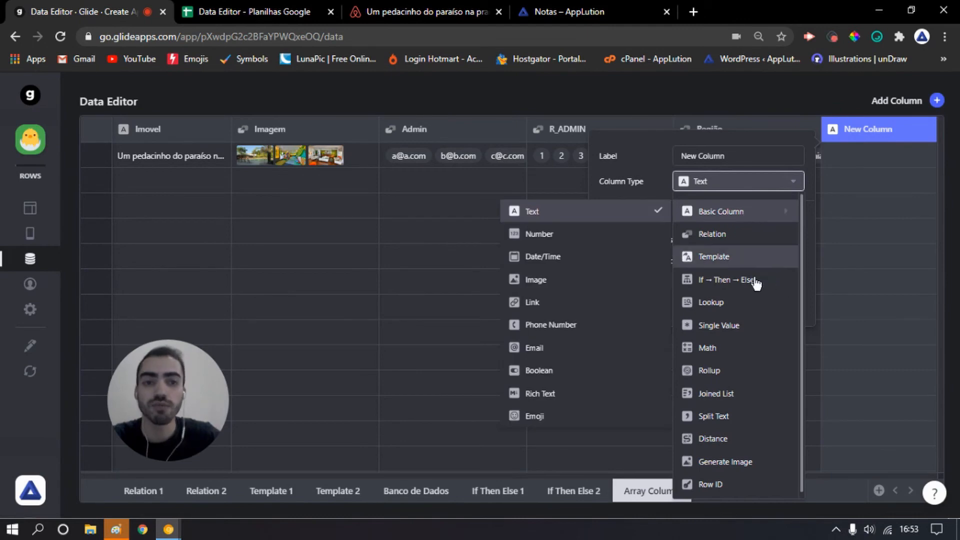
left_click(751, 326)
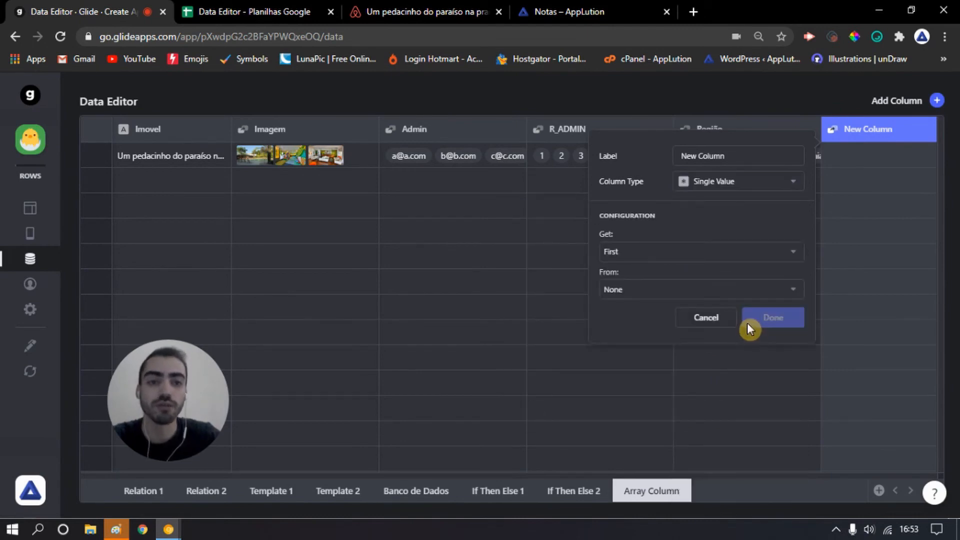
- Set the Single Value column's source to the Imagem array of the Array Column table
left_click(678, 296)
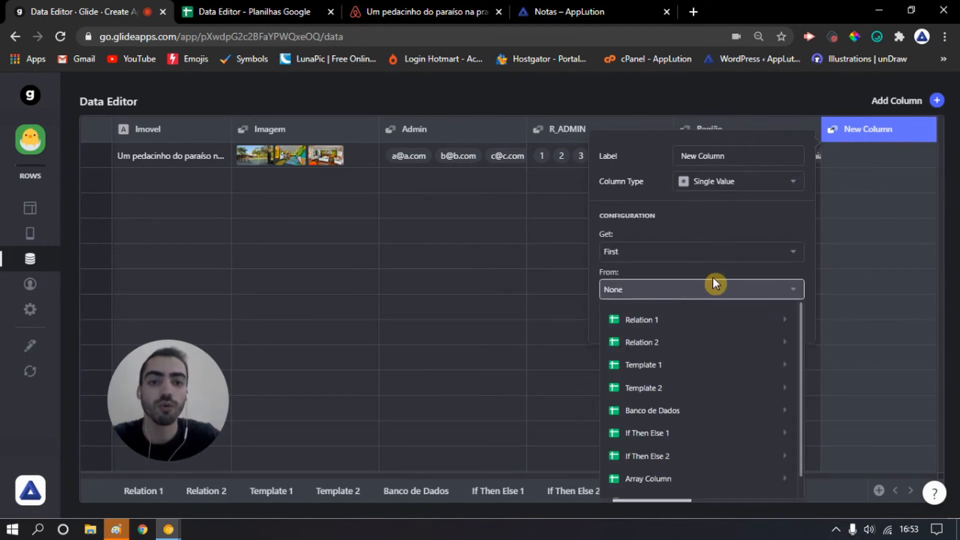
mouse_move(676, 479)
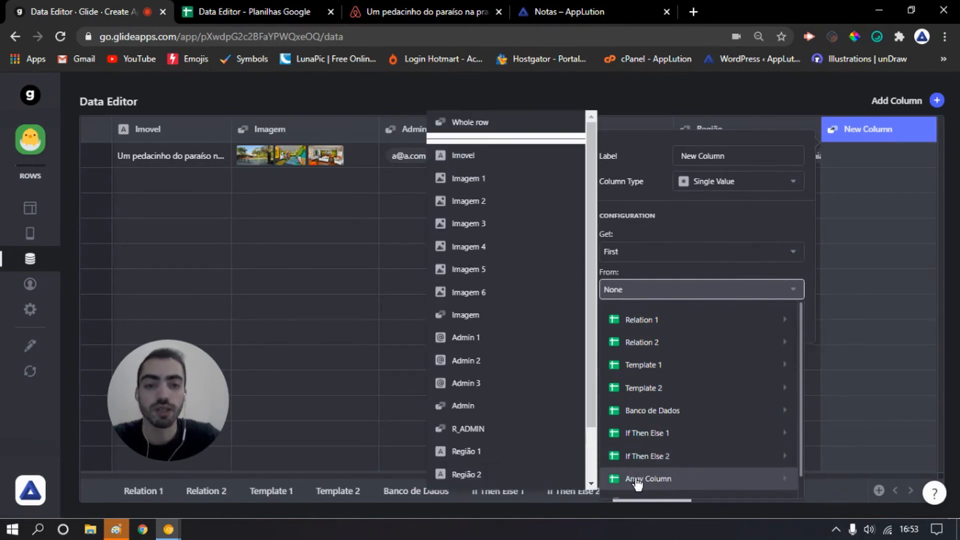
scroll(532, 364, "down", 2)
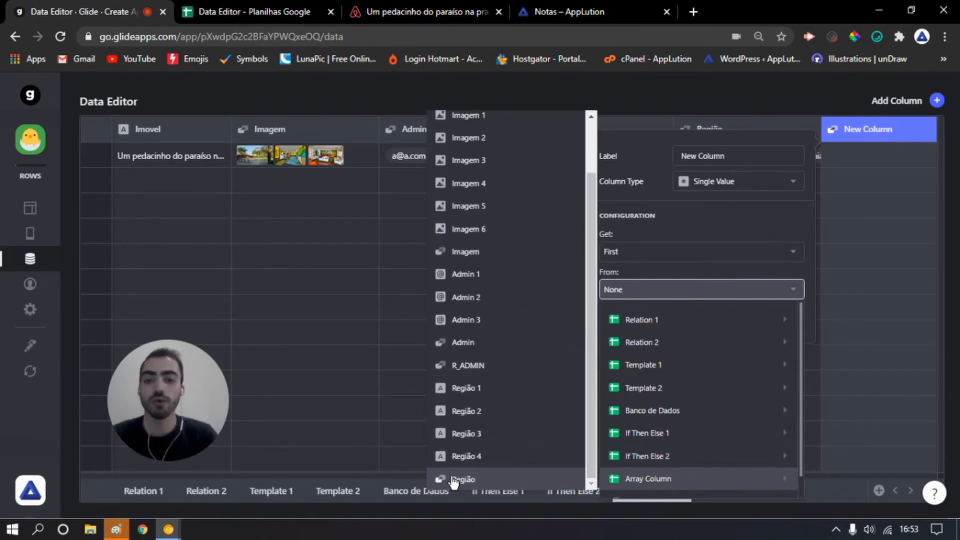
left_click(500, 251)
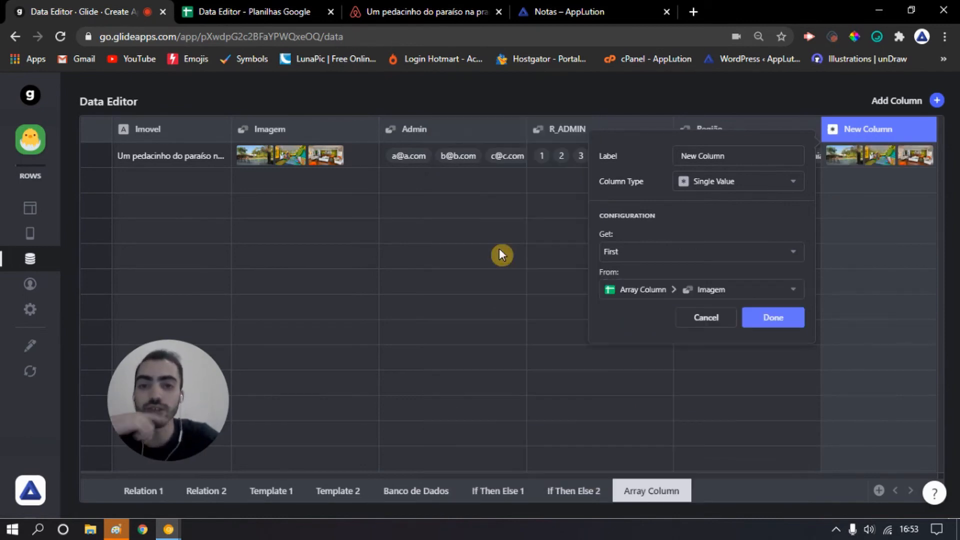
- Change the Single Value column's source to Array Column > Admin and select its label text
left_click(725, 289)
mouse_move(645, 457)
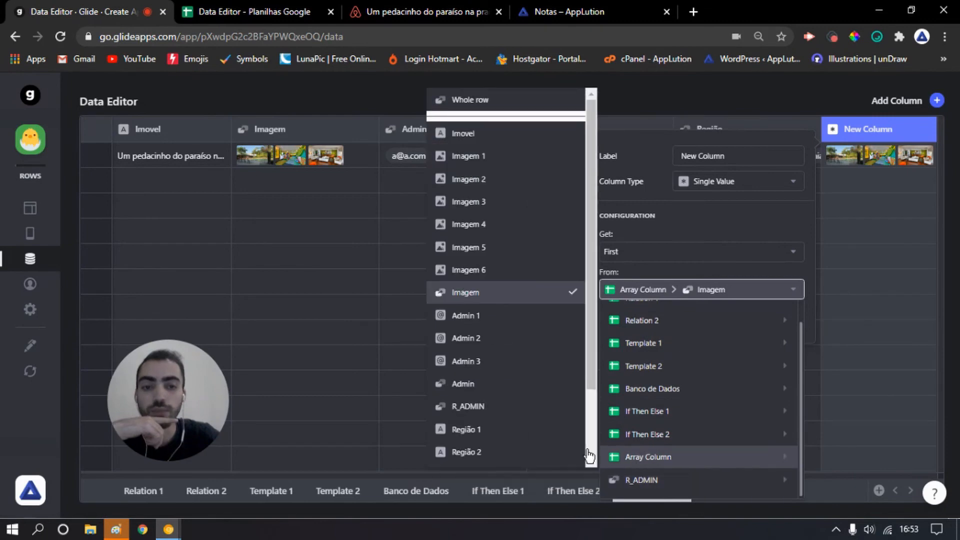
left_click(462, 386)
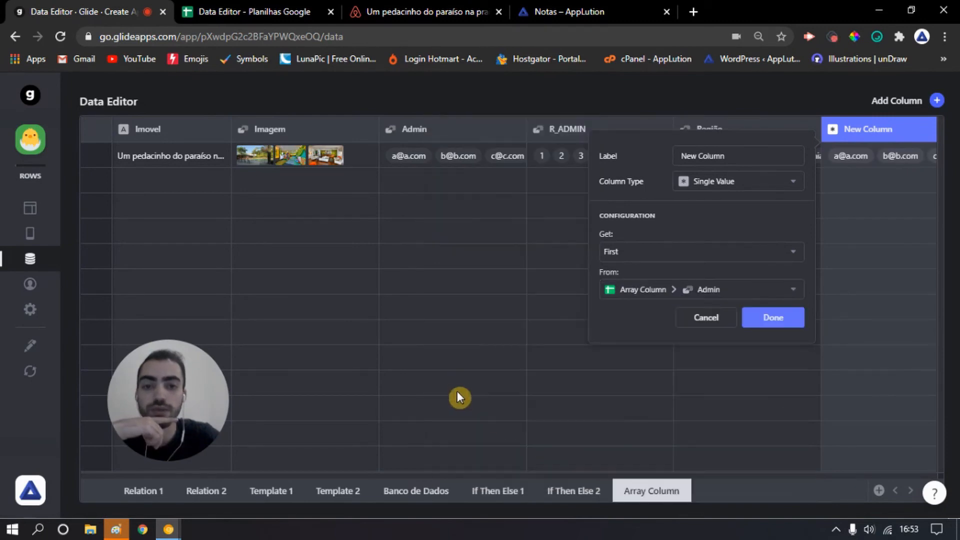
left_click(788, 156)
double_click(755, 156)
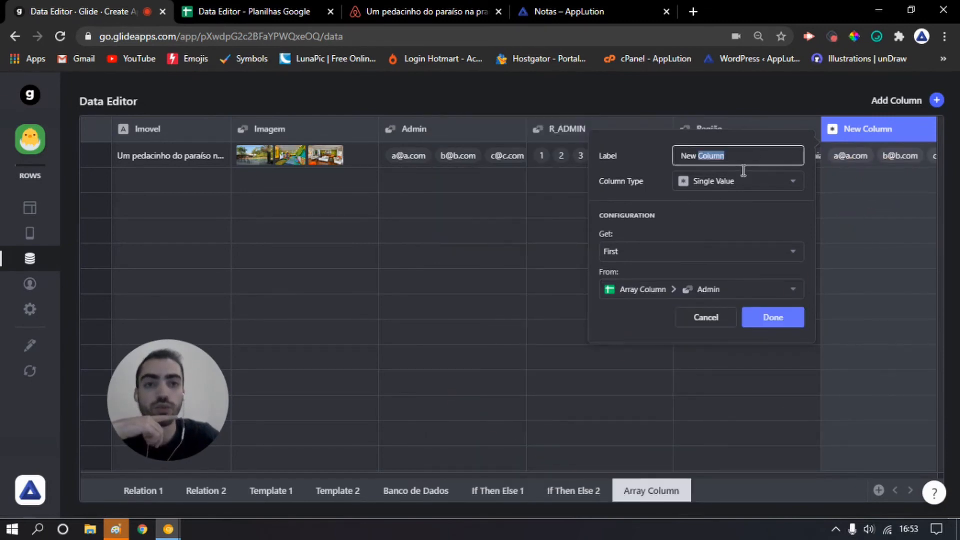
triple_click(745, 159)
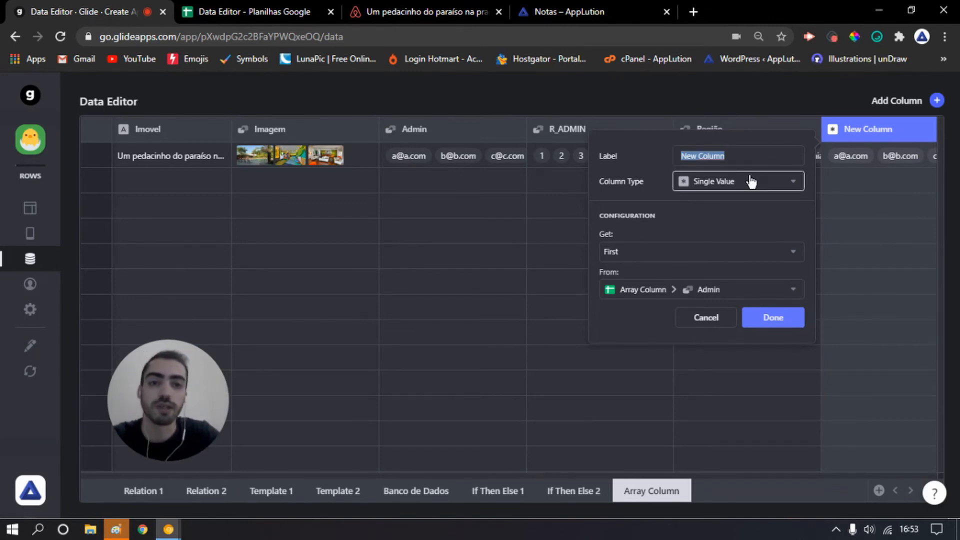
- Change the Single Value column's source to the Região array of the Array Column table
left_click(745, 291)
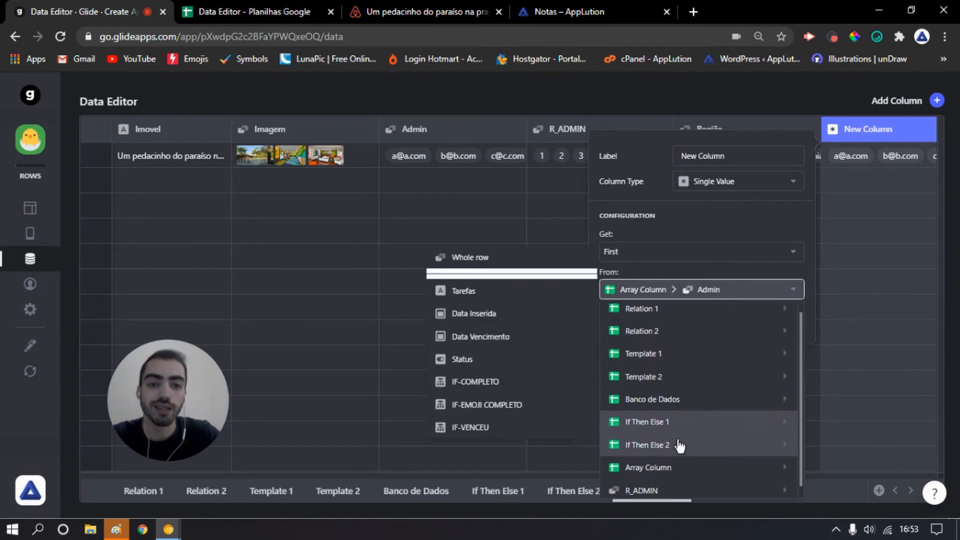
mouse_move(670, 457)
scroll(556, 305, "down", 3)
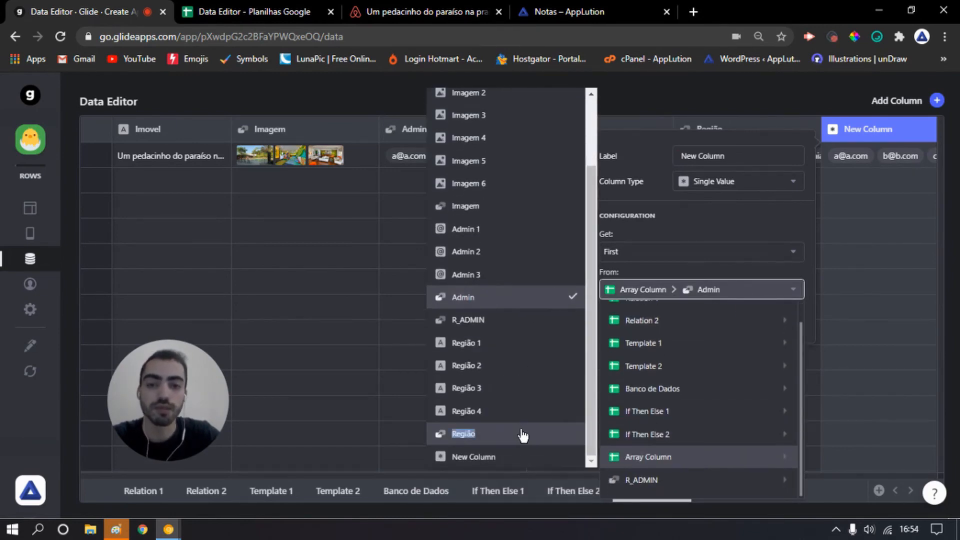
left_click(523, 433)
- Name the Single Value column Regioes and save it
triple_click(745, 156)
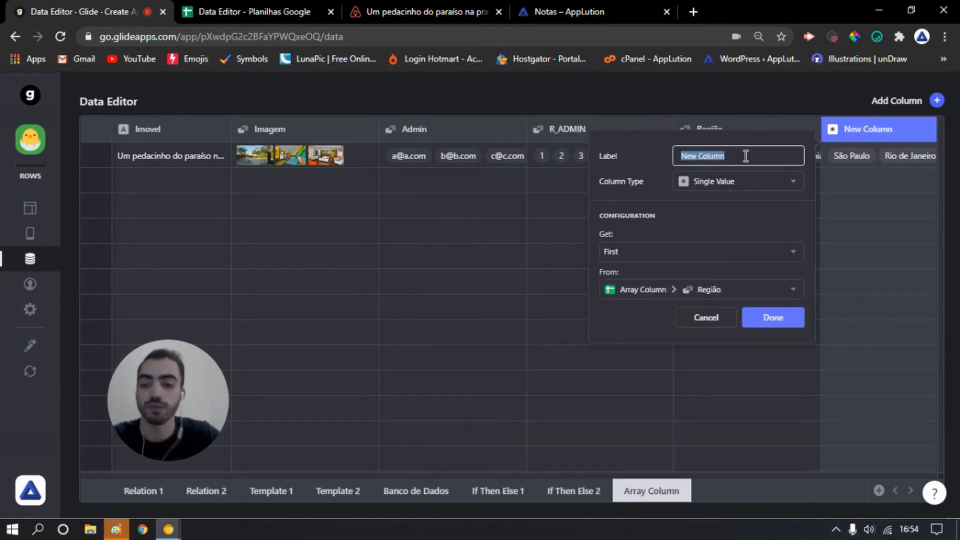
type("rEGI")
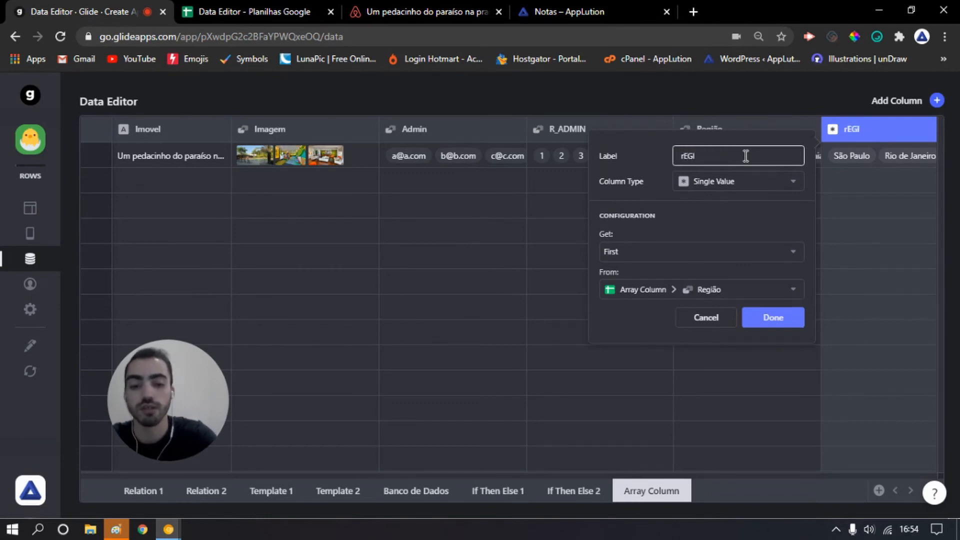
type("ÕES")
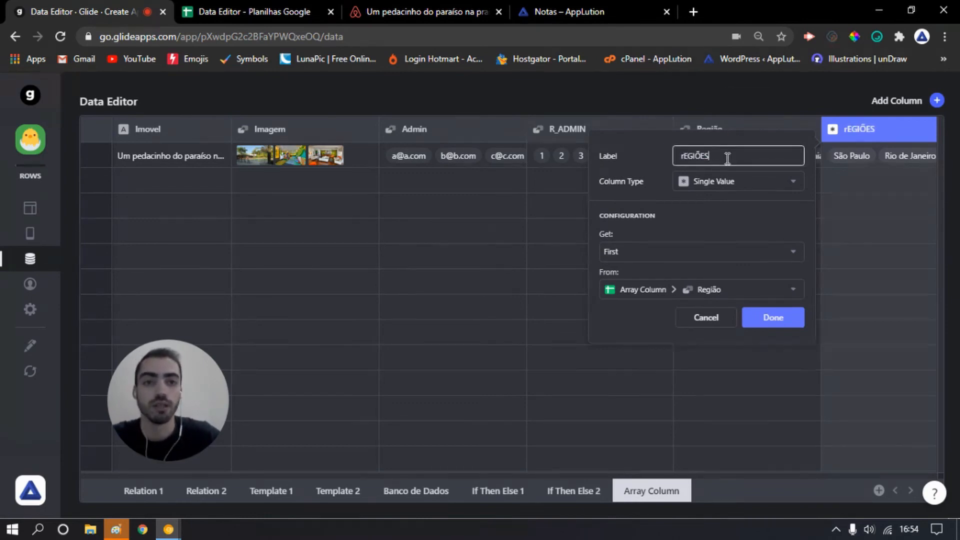
triple_click(728, 156)
type("Regioes")
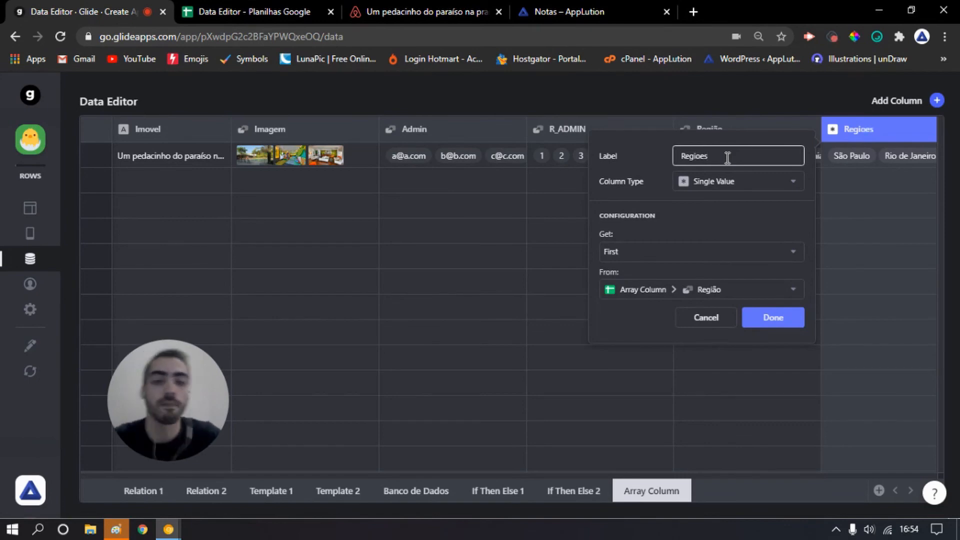
left_click(770, 323)
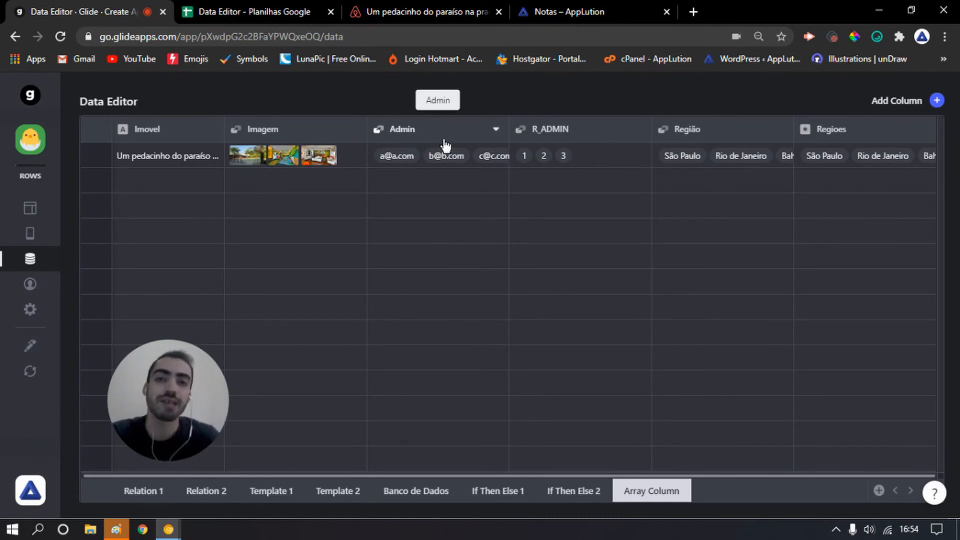
left_click(938, 100)
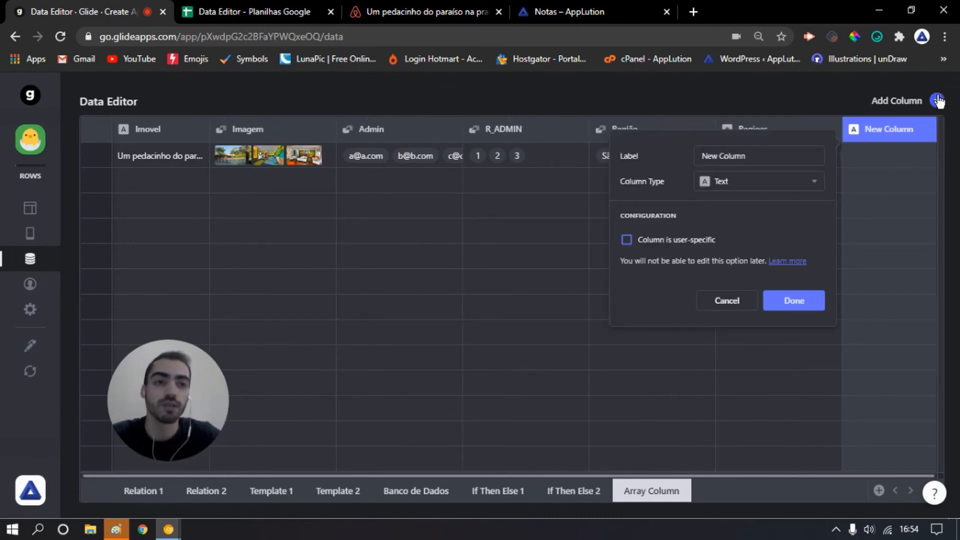
left_click(783, 185)
mouse_move(750, 213)
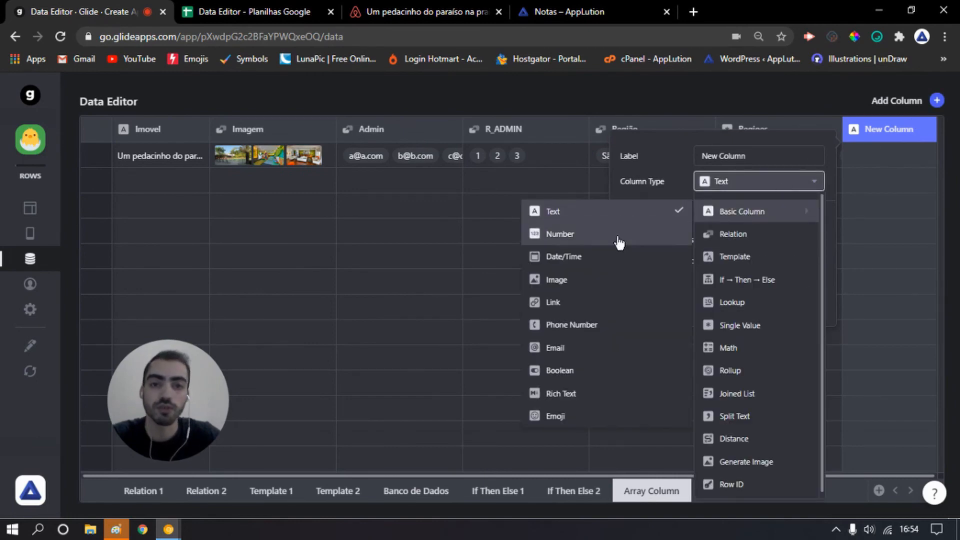
left_click(729, 190)
left_click(728, 301)
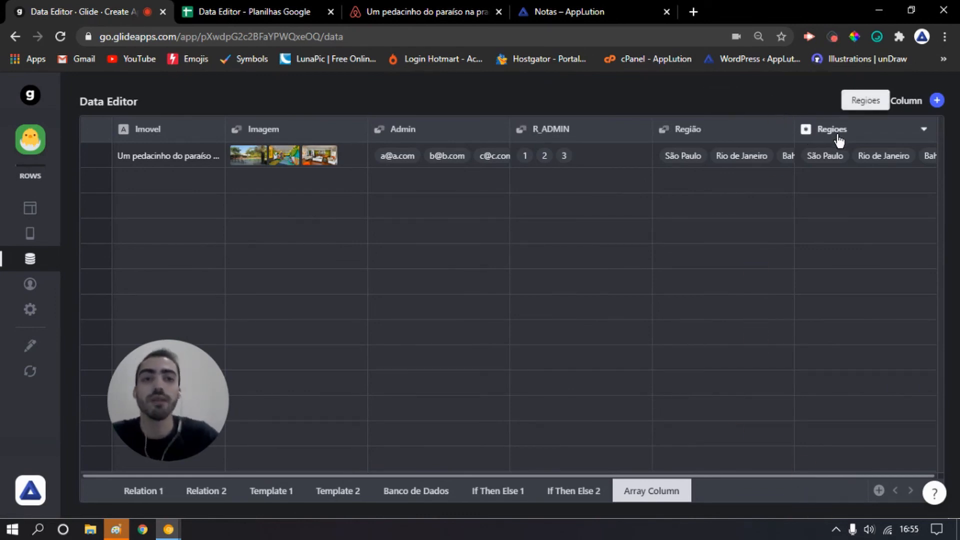
left_click(937, 100)
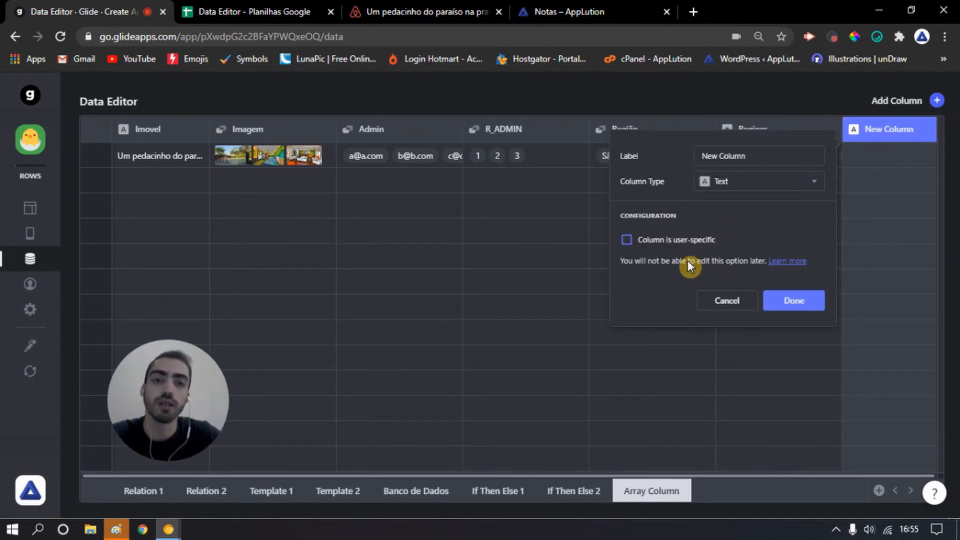
left_click(662, 240)
left_click(513, 333)
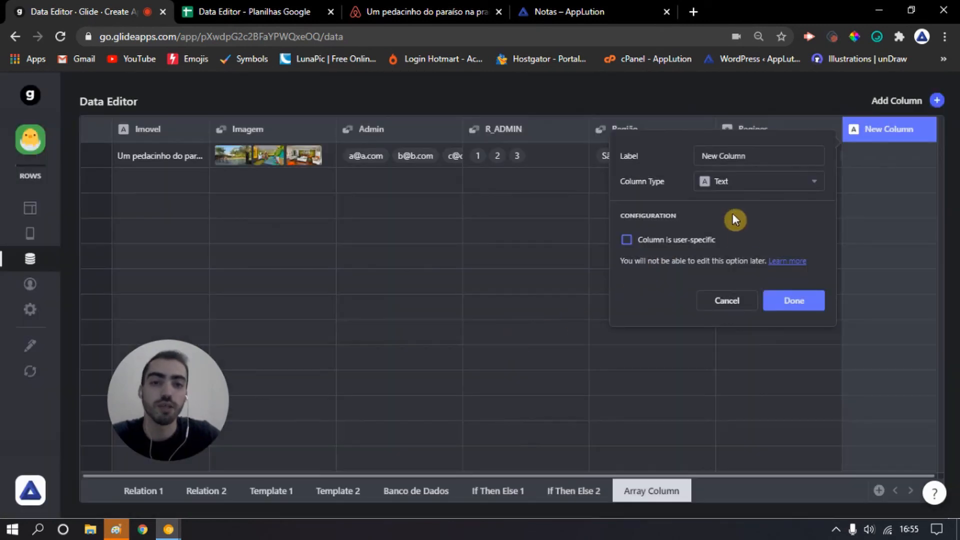
left_click(724, 301)
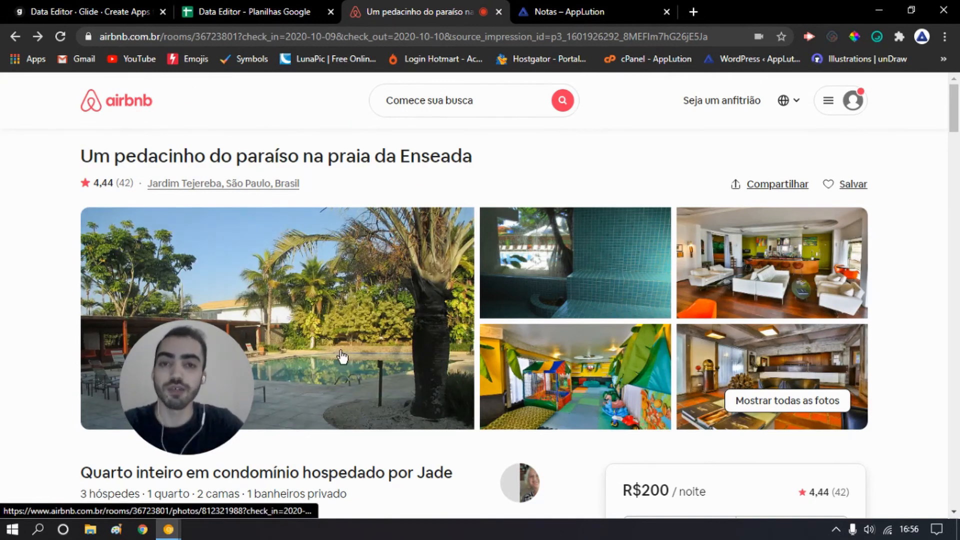
scroll(350, 346, "down", 5)
scroll(382, 300, "up", 4)
scroll(383, 296, "down", 1)
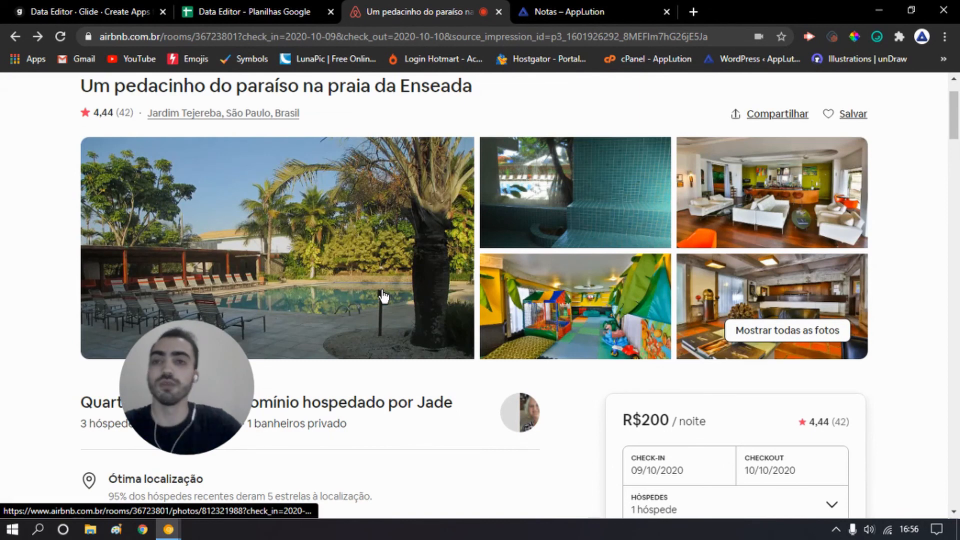
scroll(383, 296, "up", 1)
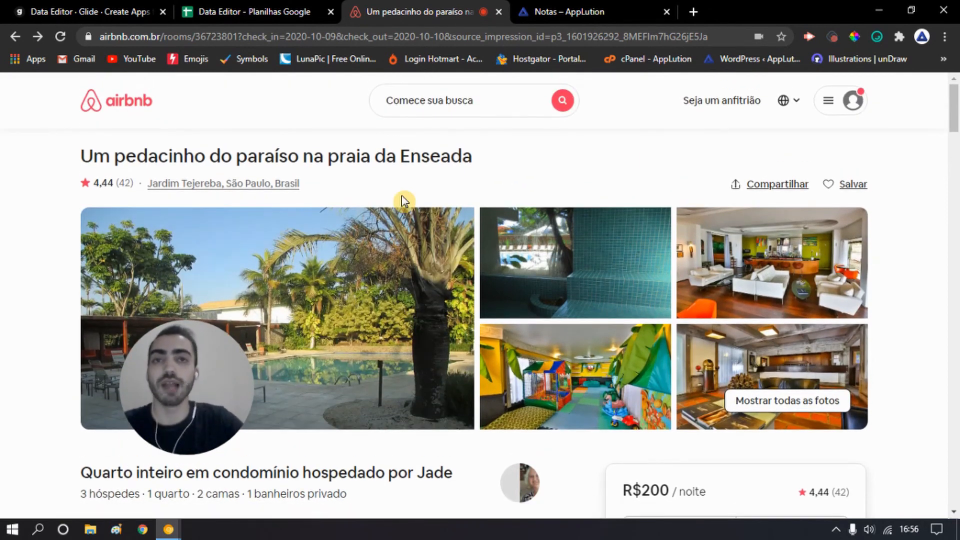